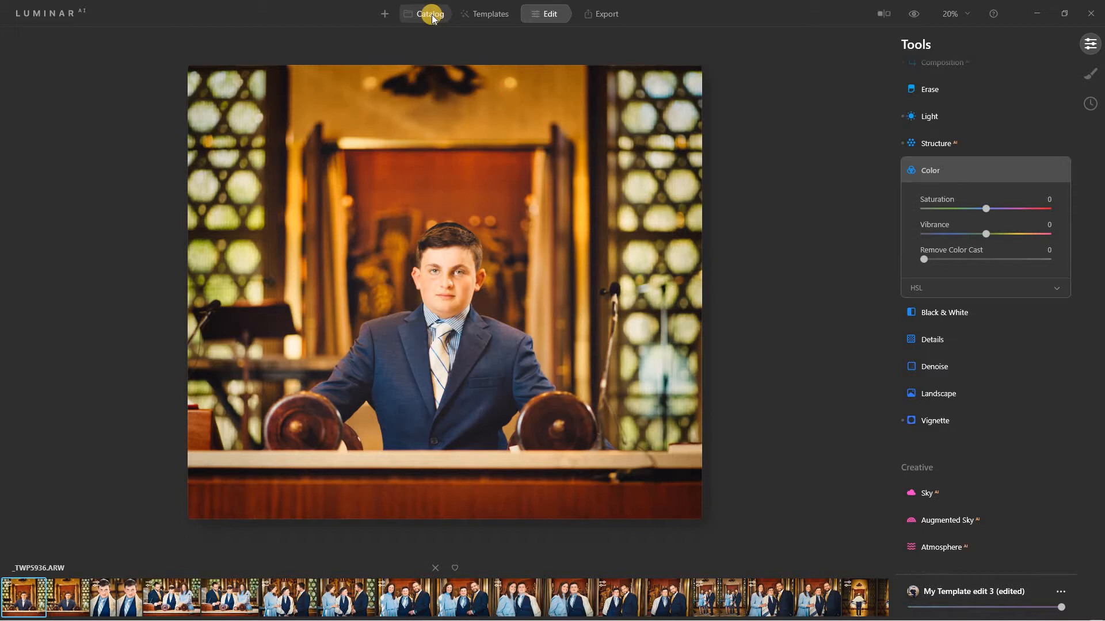
Show the suggested templates for this portrait, such as Influencer and Essence.
{"action": "left_click", "coordinate": [384, 14]}
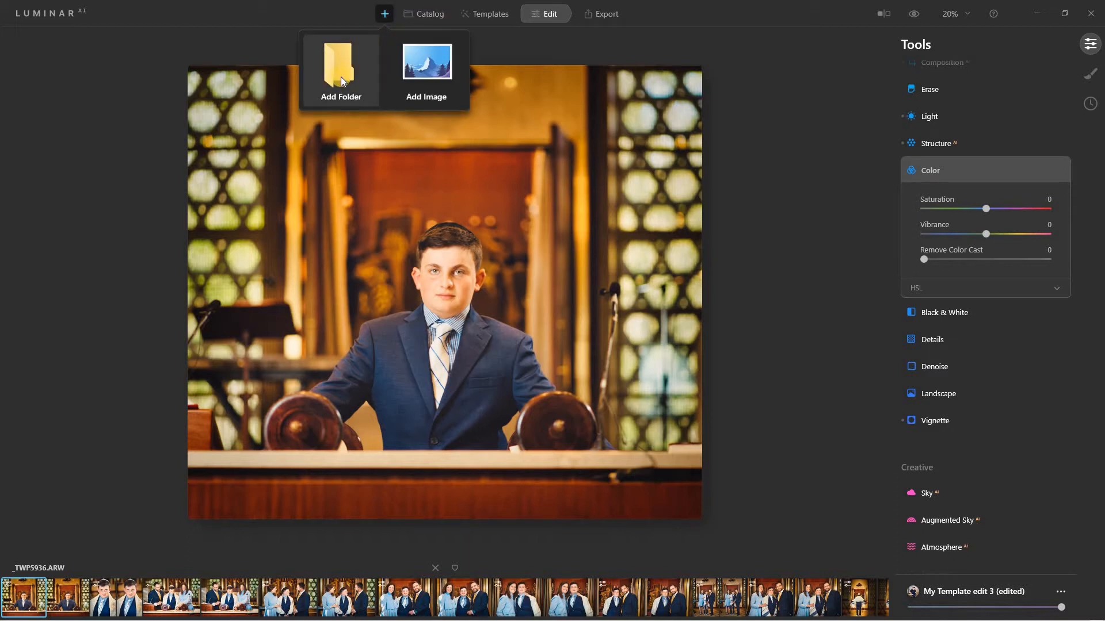
{"action": "left_click", "coordinate": [484, 15]}
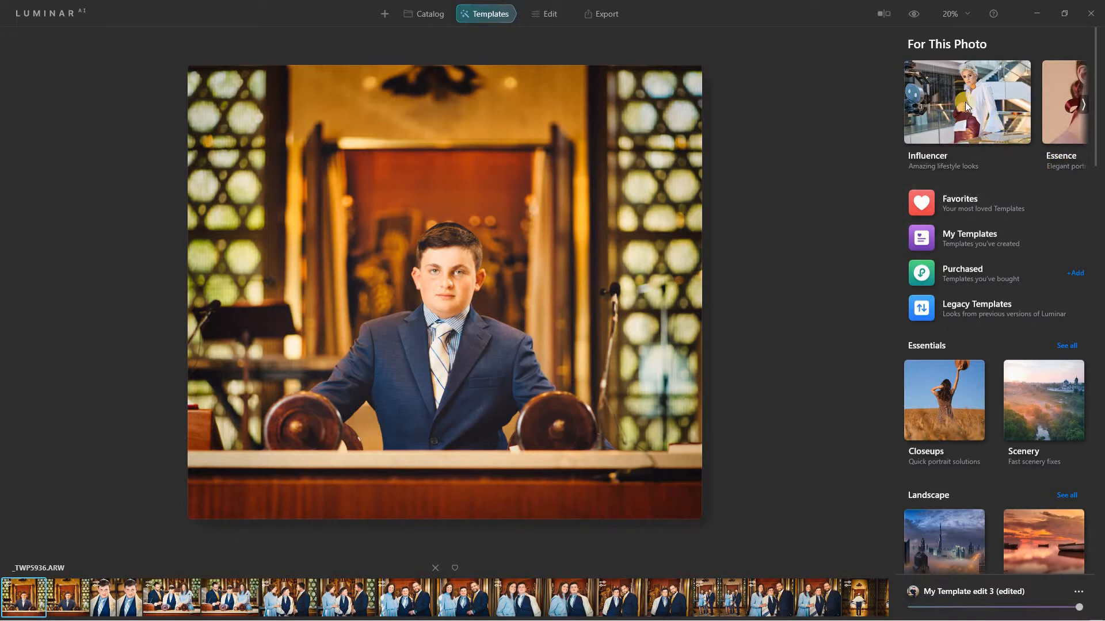
Page through the For This Photo suggestions and open My Templates.
{"action": "left_click", "coordinate": [1082, 103]}
{"action": "left_click", "coordinate": [1083, 103]}
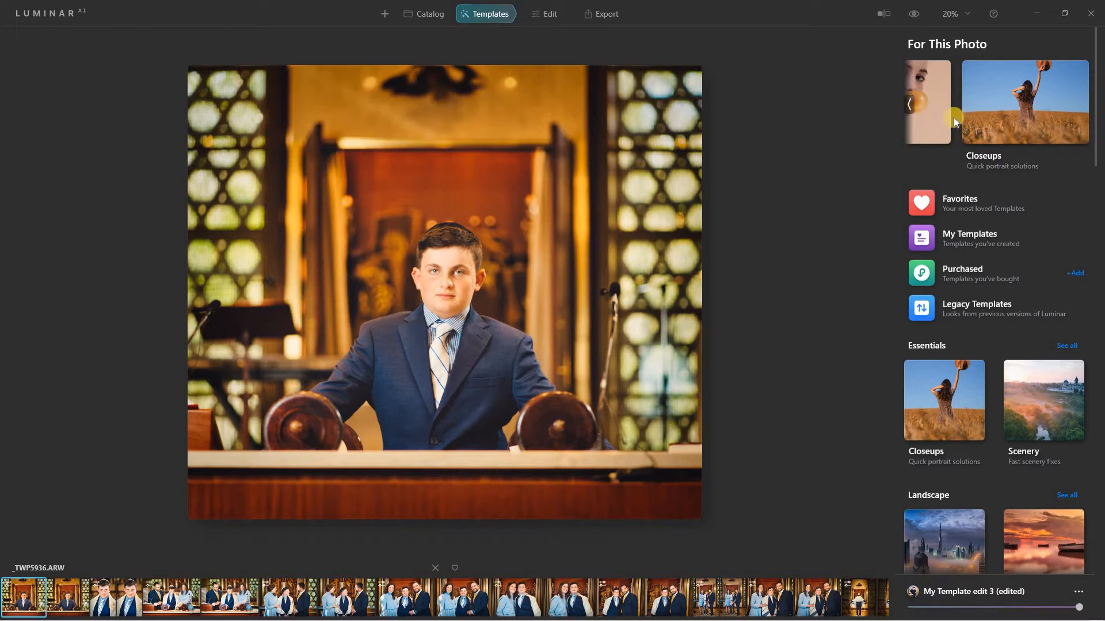
{"action": "left_click", "coordinate": [976, 244]}
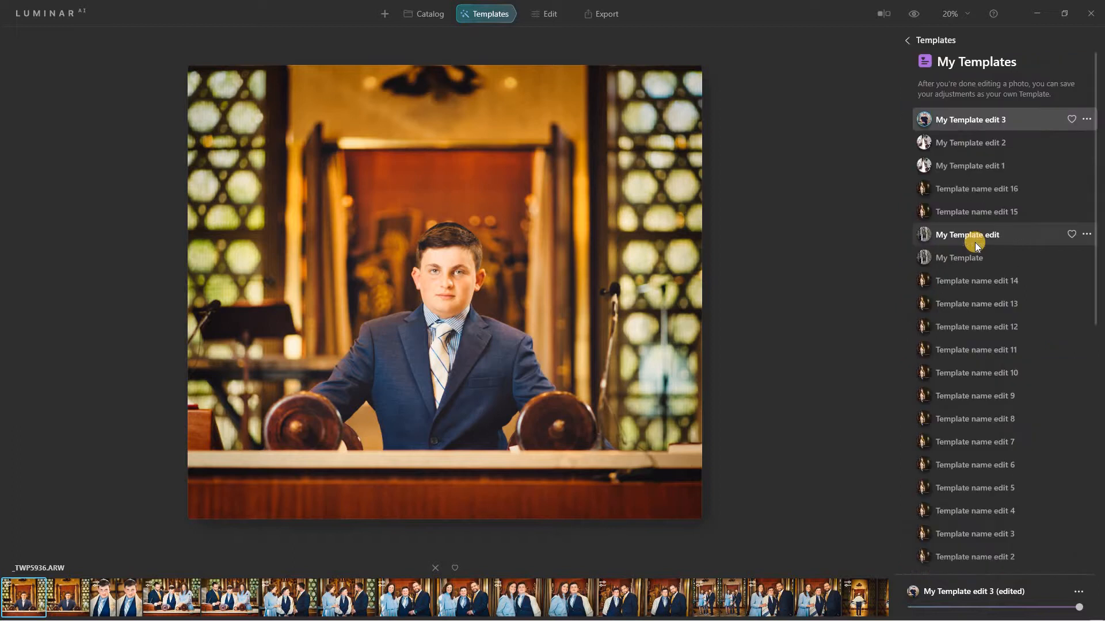
Inspect the options menus for the applied template and My Template edit 3, then return to Edit.
{"action": "left_click", "coordinate": [1079, 593]}
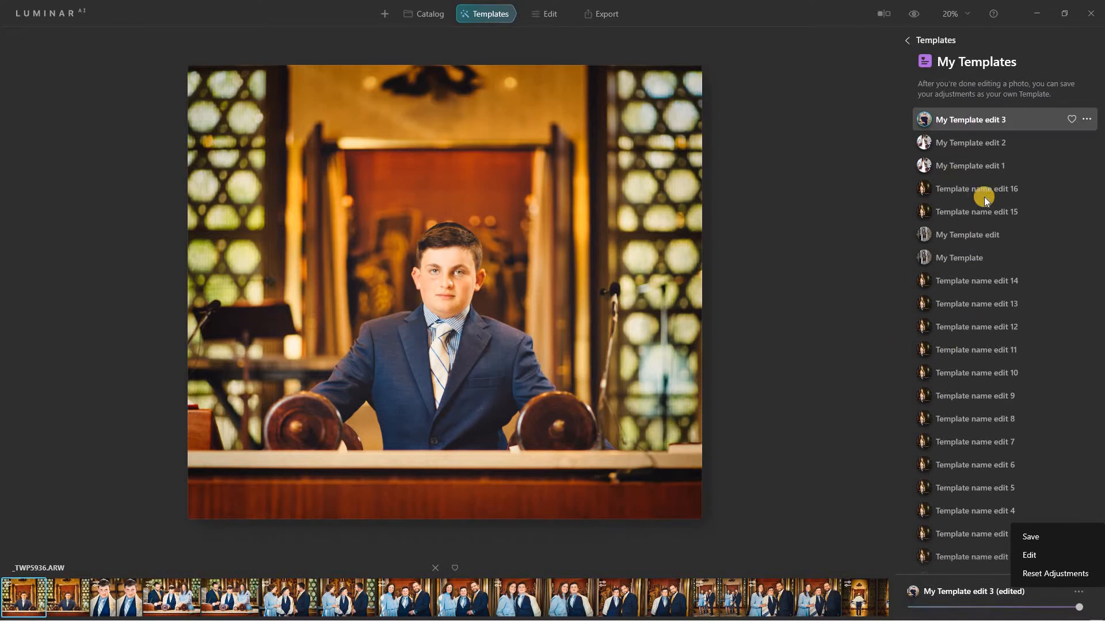
{"action": "left_click", "coordinate": [1086, 119]}
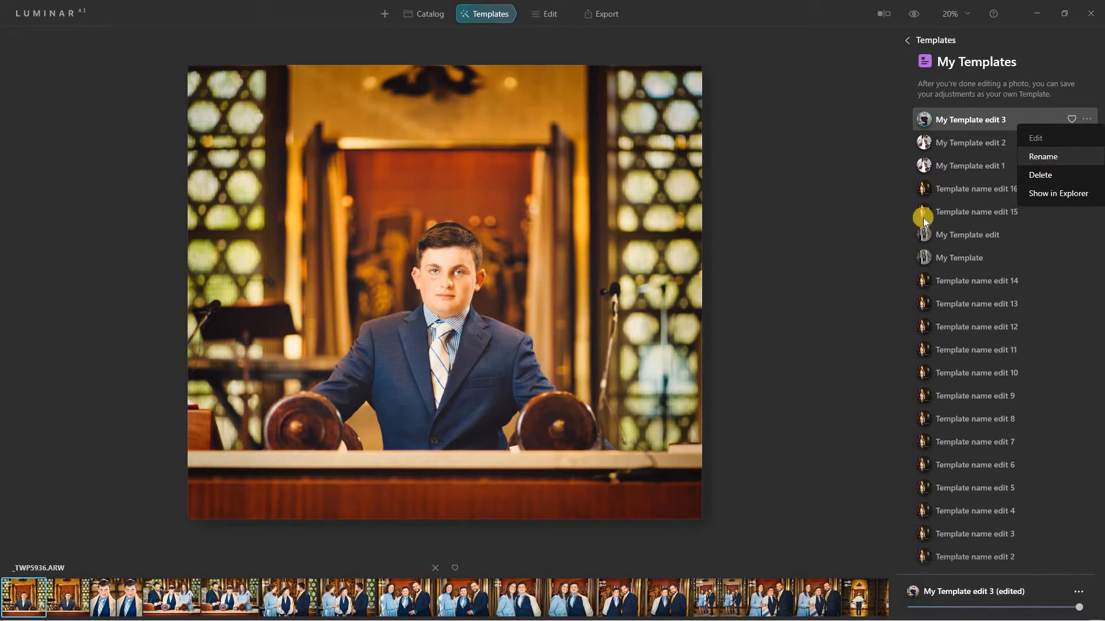
{"action": "left_click", "coordinate": [875, 488]}
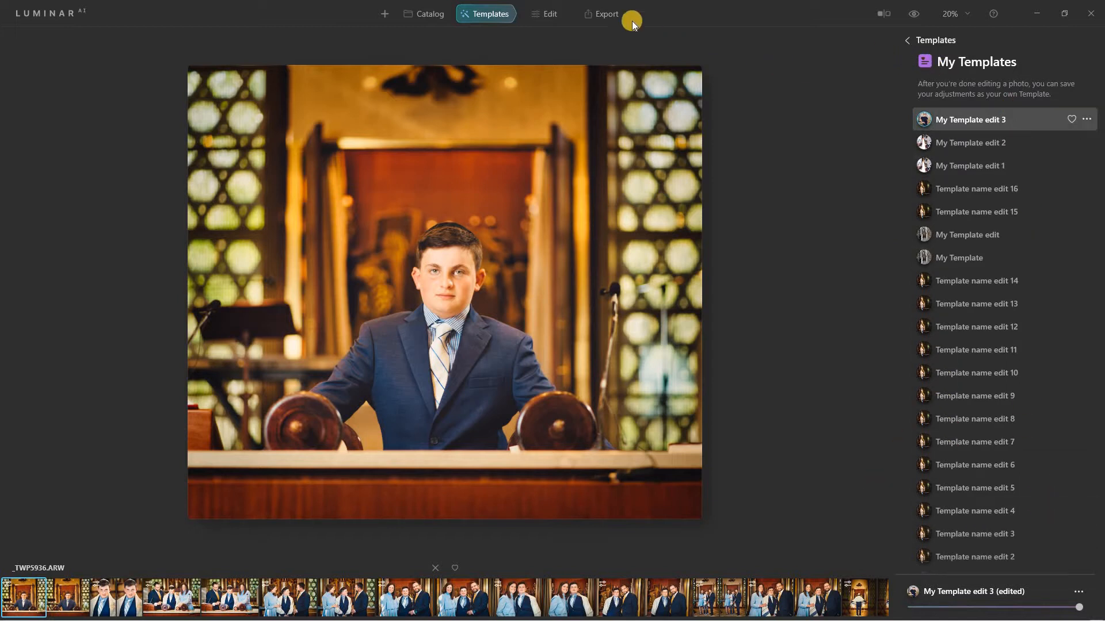
{"action": "left_click", "coordinate": [540, 15]}
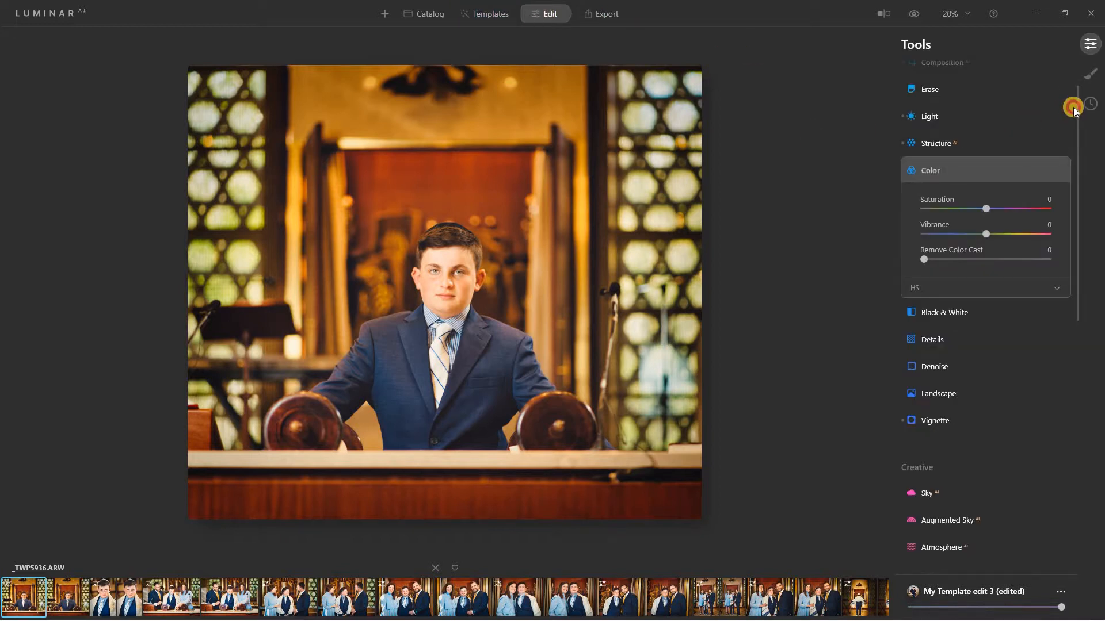
Collapse the Color and Light adjustment groups.
{"action": "scroll", "coordinate": [1063, 73], "scroll_direction": "up", "scroll_amount": 2}
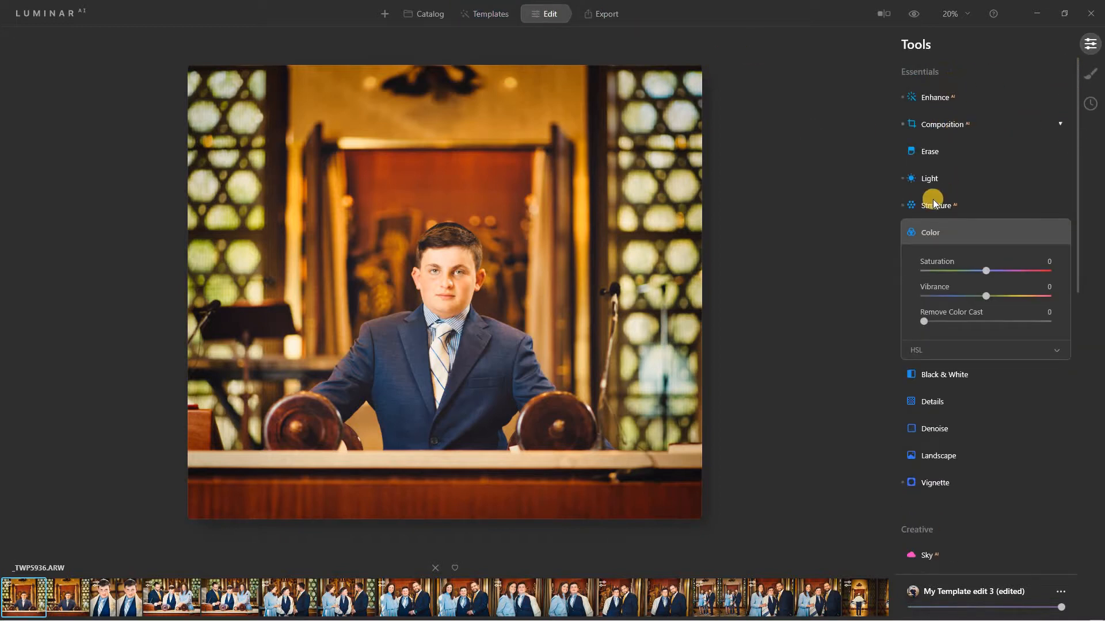
{"action": "left_click", "coordinate": [945, 232]}
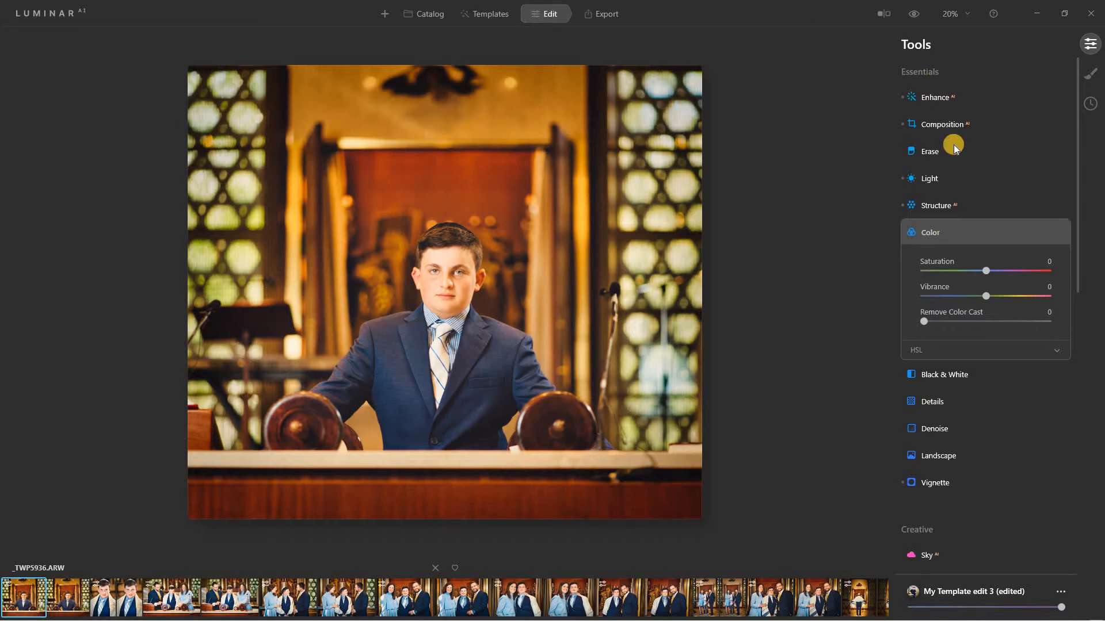
{"action": "left_click", "coordinate": [947, 179]}
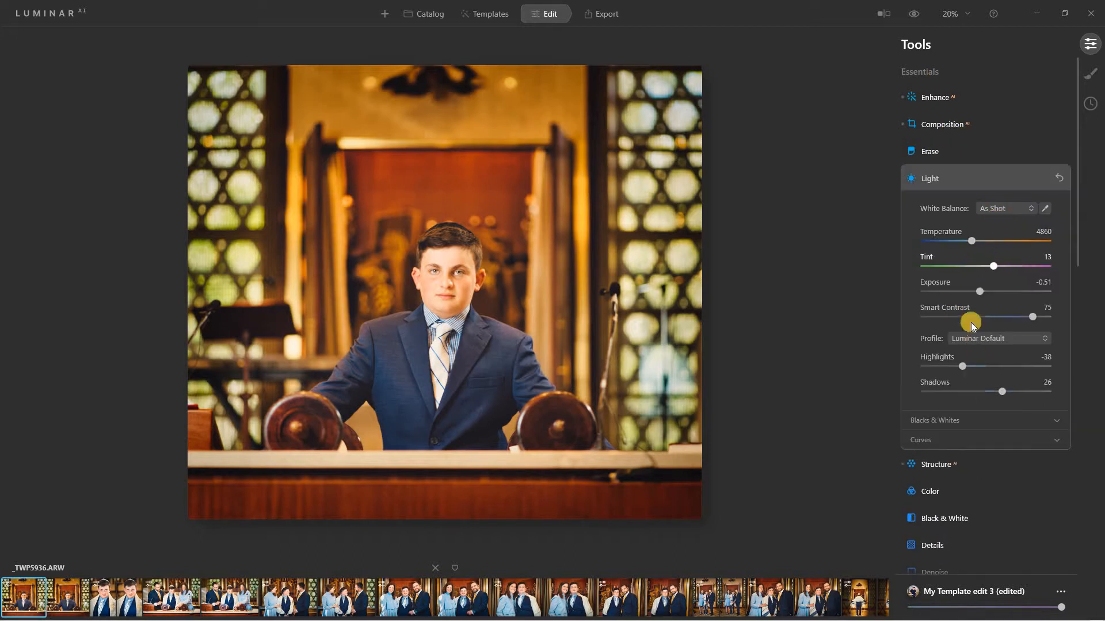
{"action": "left_click", "coordinate": [971, 180]}
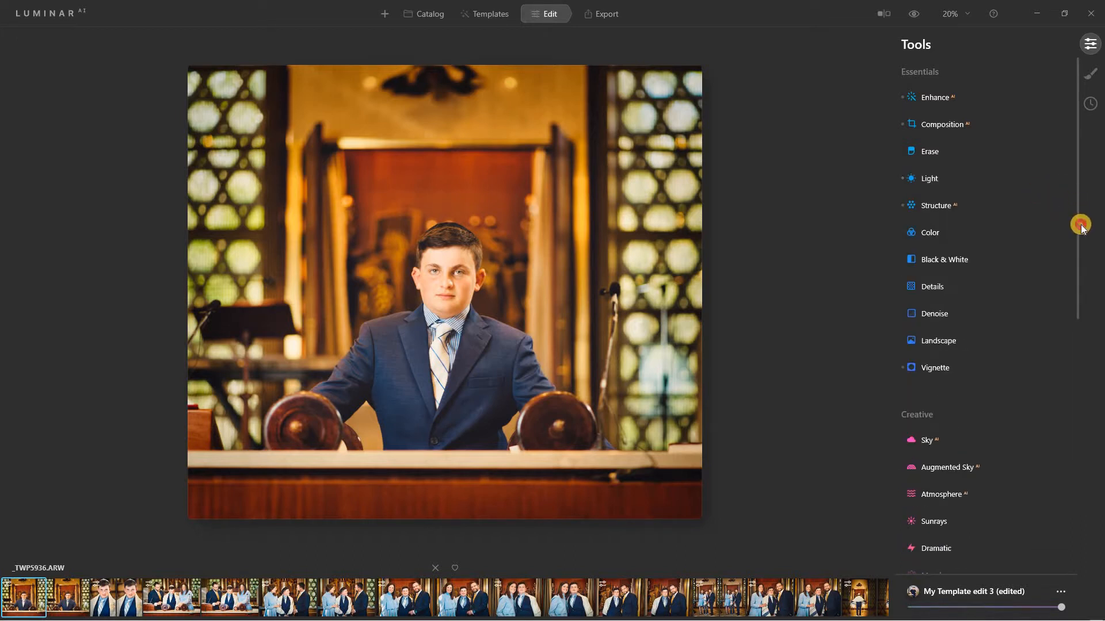
Lower Face AI's Face Light from 50 to 40, then switch to Local Masking.
{"action": "left_click_drag", "start_coordinate": [1081, 226], "coordinate": [1078, 345]}
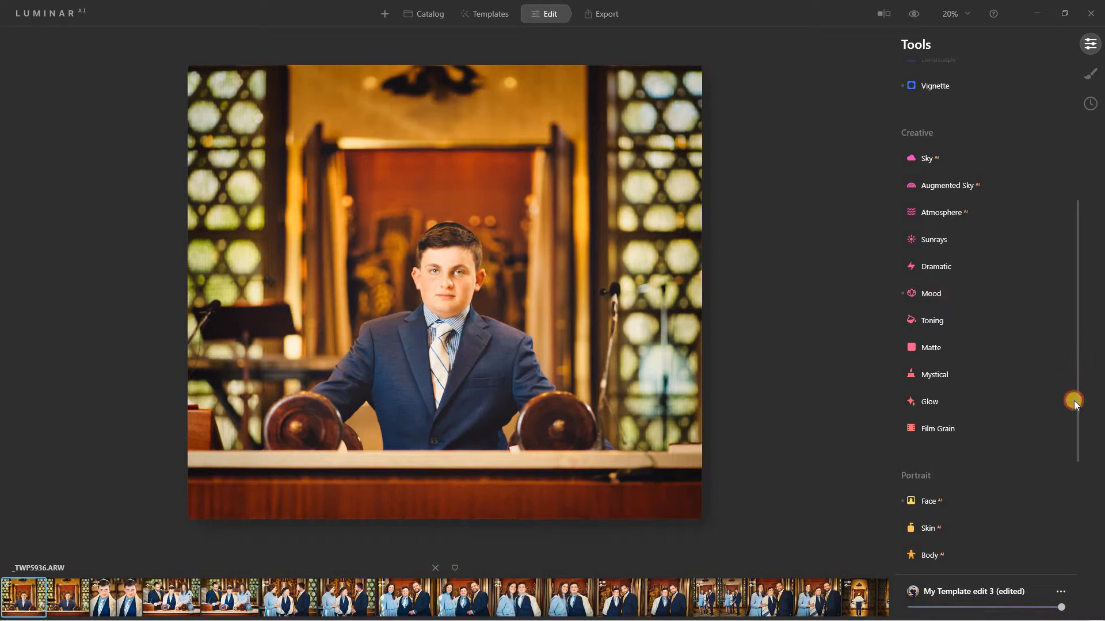
{"action": "left_click_drag", "start_coordinate": [1072, 397], "coordinate": [1077, 508]}
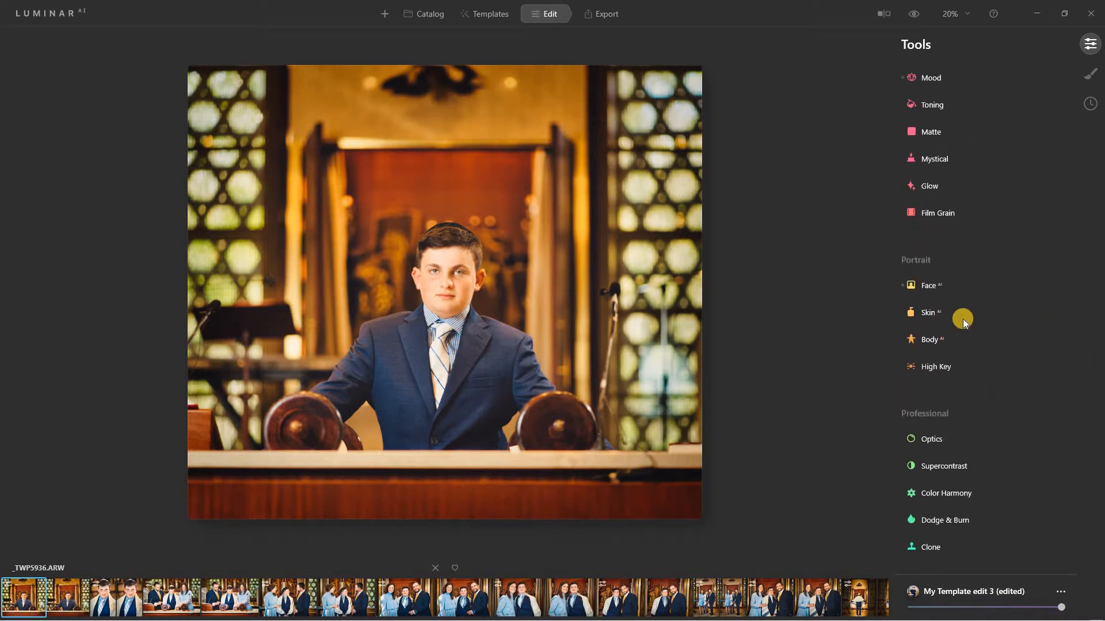
{"action": "left_click", "coordinate": [949, 288]}
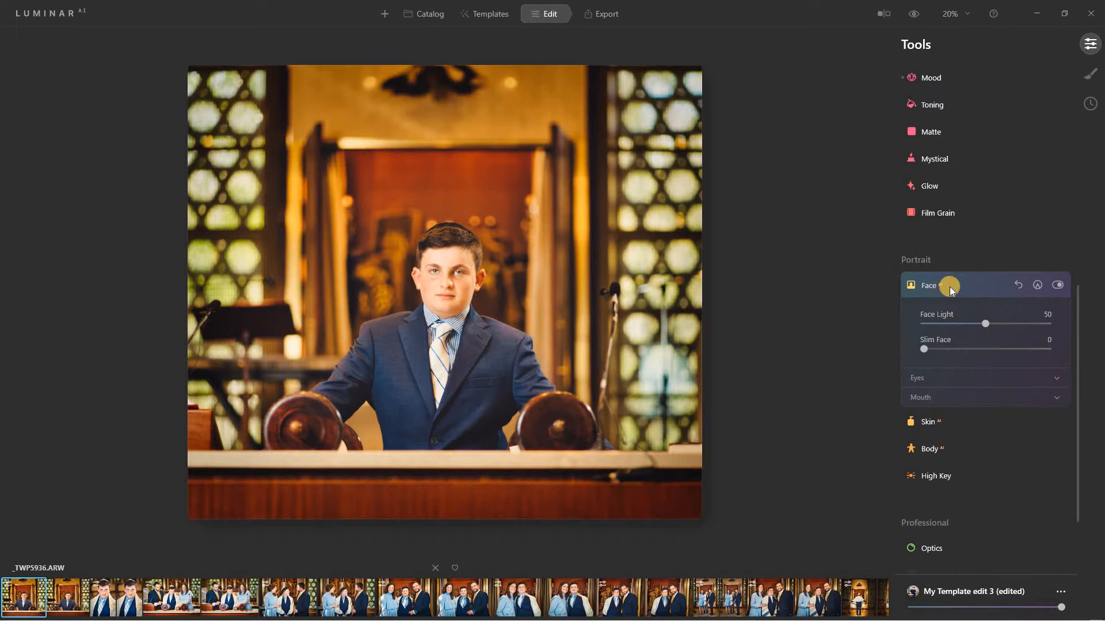
{"action": "left_click_drag", "start_coordinate": [987, 322], "coordinate": [917, 322]}
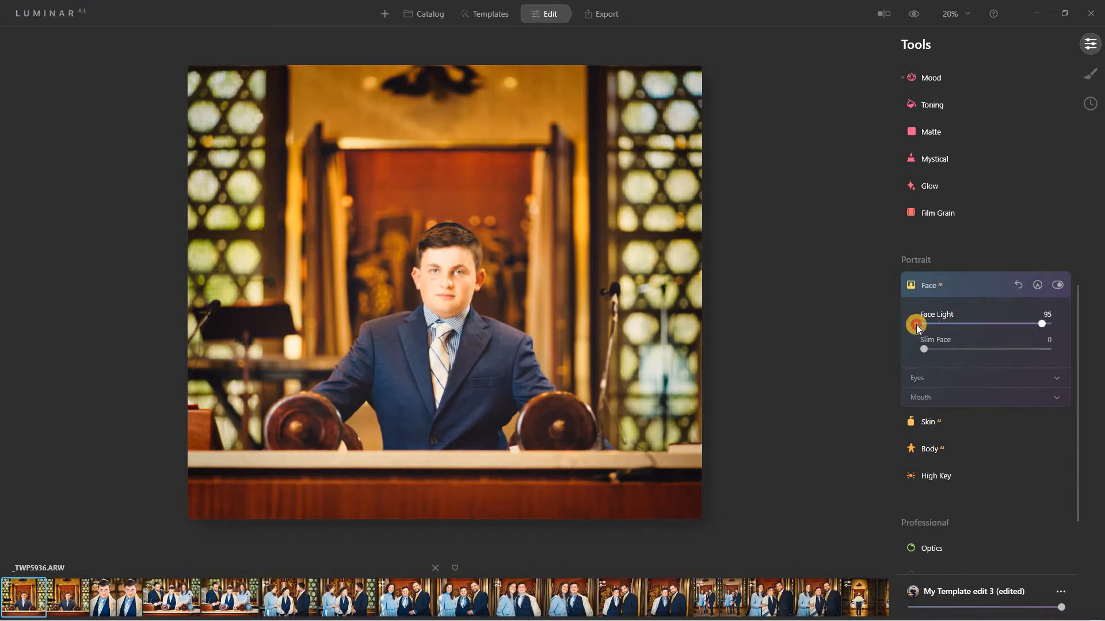
{"action": "left_click_drag", "start_coordinate": [993, 326], "coordinate": [967, 383]}
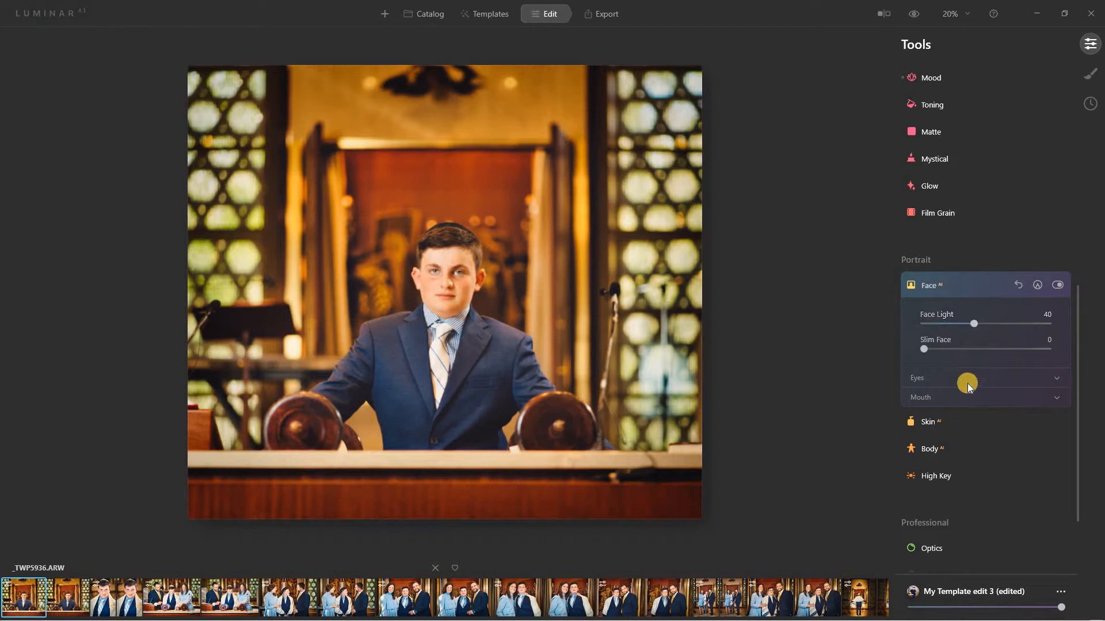
{"action": "left_click", "coordinate": [971, 288]}
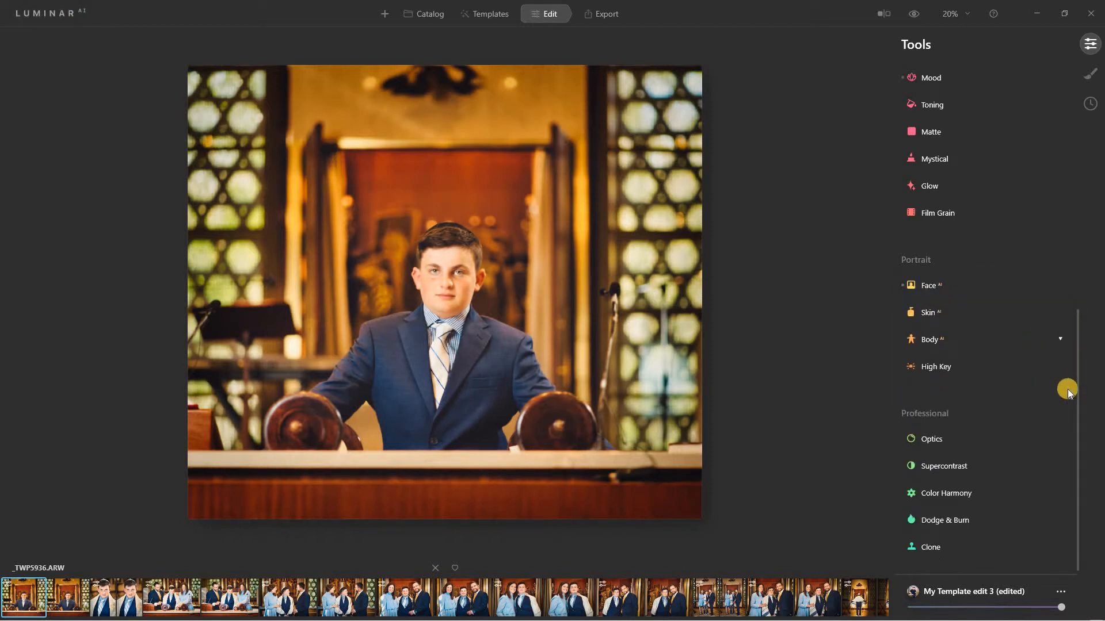
{"action": "scroll", "coordinate": [1077, 414], "scroll_direction": "down", "scroll_amount": 1}
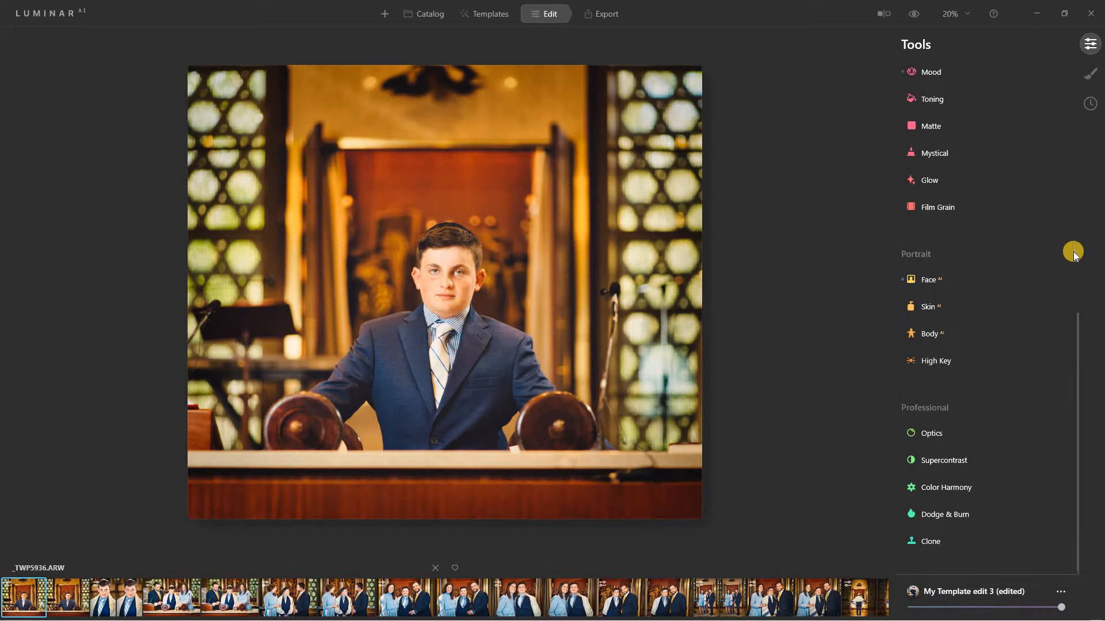
{"action": "left_click", "coordinate": [1092, 73]}
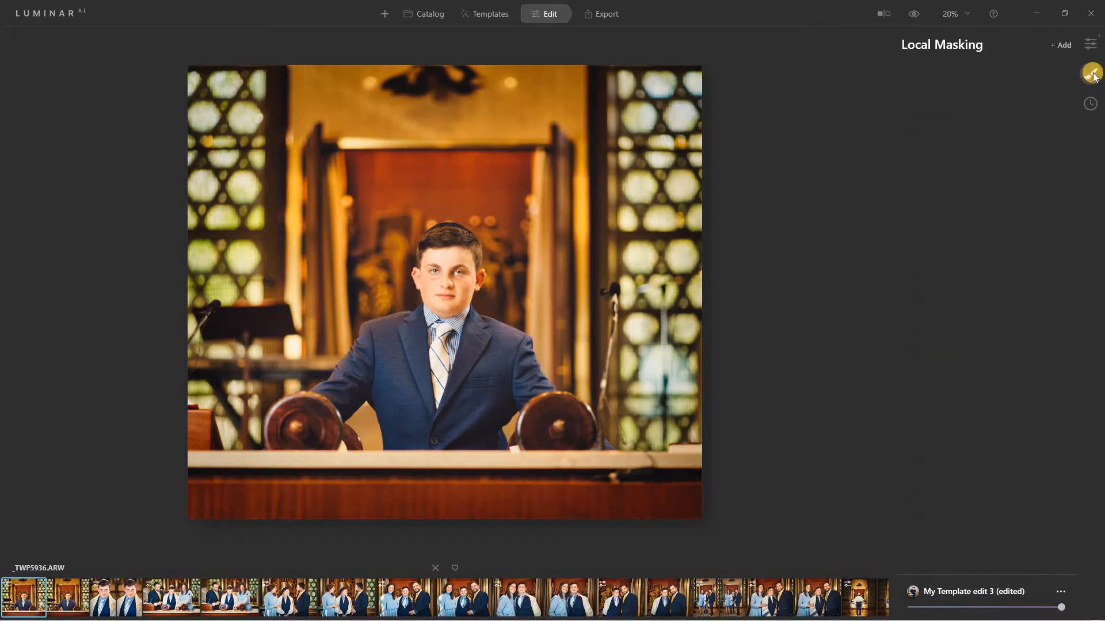
Add a Basic mask layer and darken its Exposure to -3.49.
{"action": "left_click", "coordinate": [1060, 46]}
{"action": "left_click", "coordinate": [1054, 67]}
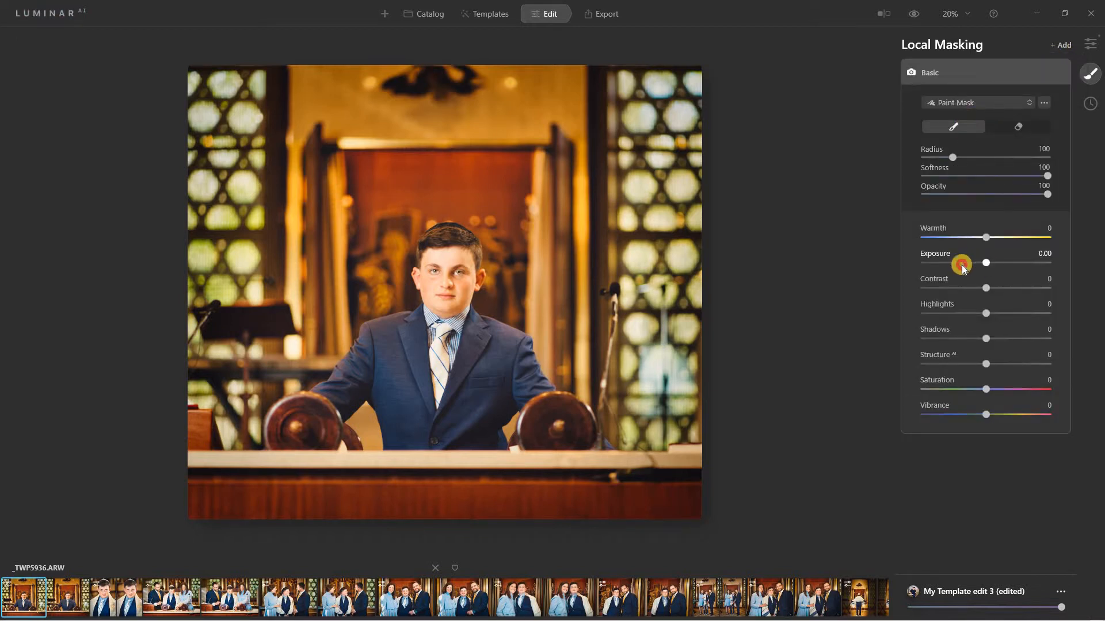
{"action": "left_click_drag", "start_coordinate": [961, 265], "coordinate": [913, 251]}
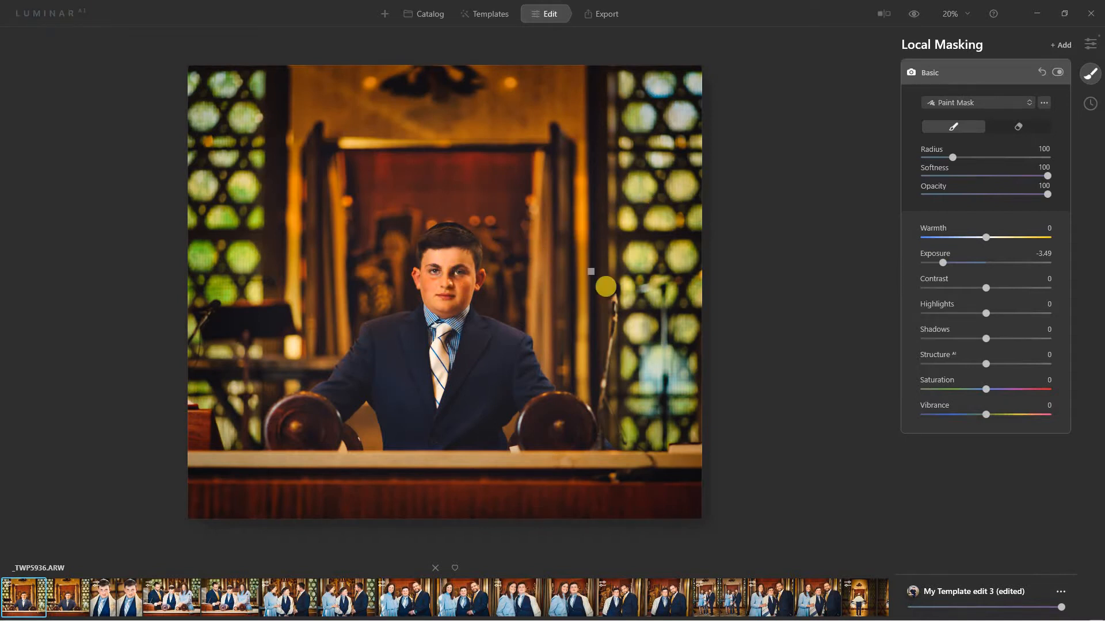
Paint the mask over the boy's face and forehead, reset Exposure to 0.00, and return to Tools.
{"action": "left_click", "coordinate": [606, 287]}
{"action": "left_click_drag", "start_coordinate": [500, 306], "coordinate": [478, 305]}
{"action": "left_click", "coordinate": [434, 259]}
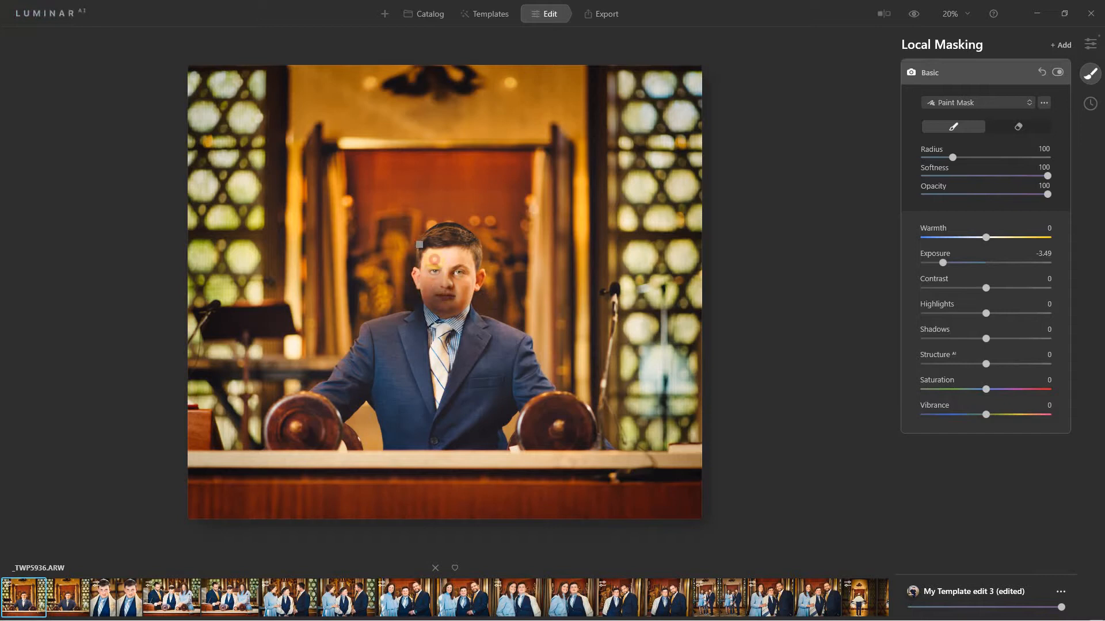
{"action": "mouse_move", "coordinate": [434, 259]}
{"action": "left_mouse_down"}
{"action": "mouse_move", "coordinate": [452, 265]}
{"action": "mouse_move", "coordinate": [442, 248]}
{"action": "left_mouse_up"}
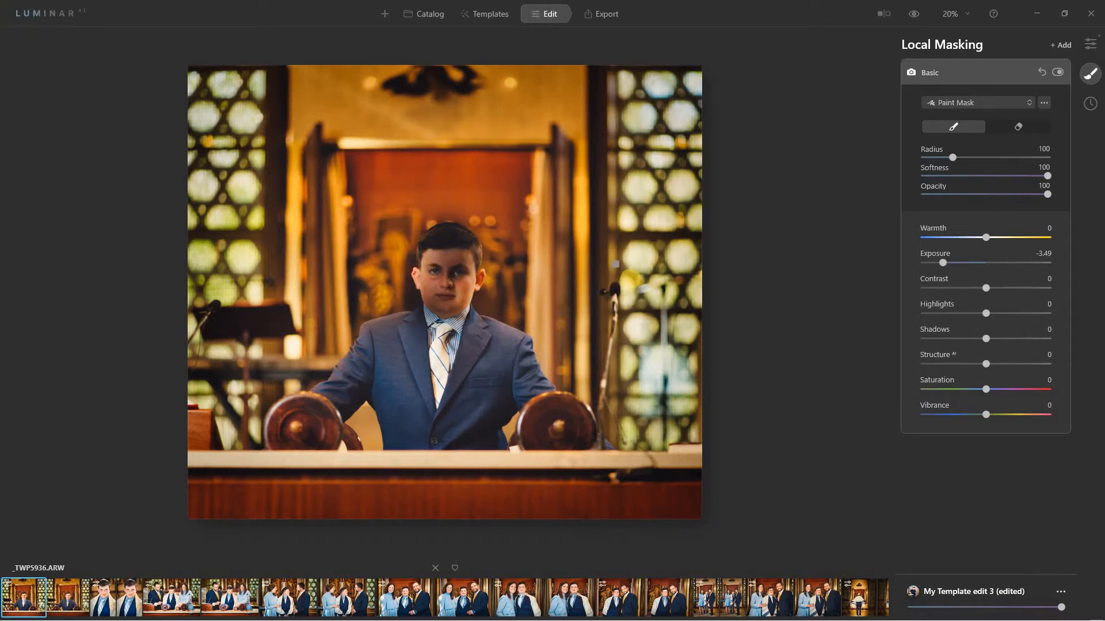
{"action": "left_click", "coordinate": [1044, 72]}
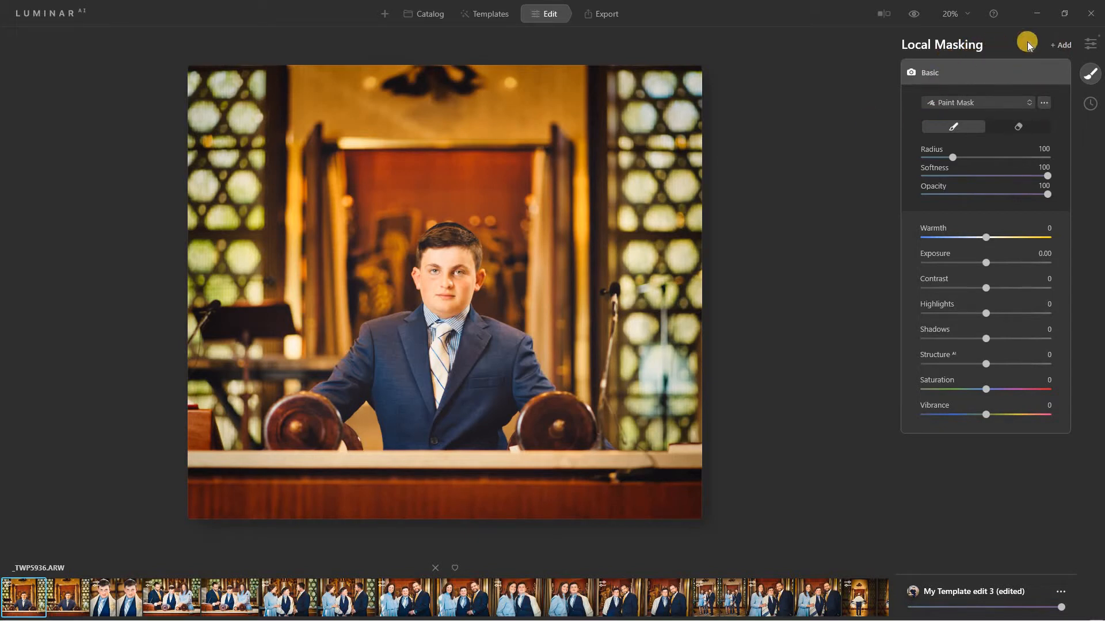
{"action": "left_click", "coordinate": [1092, 47]}
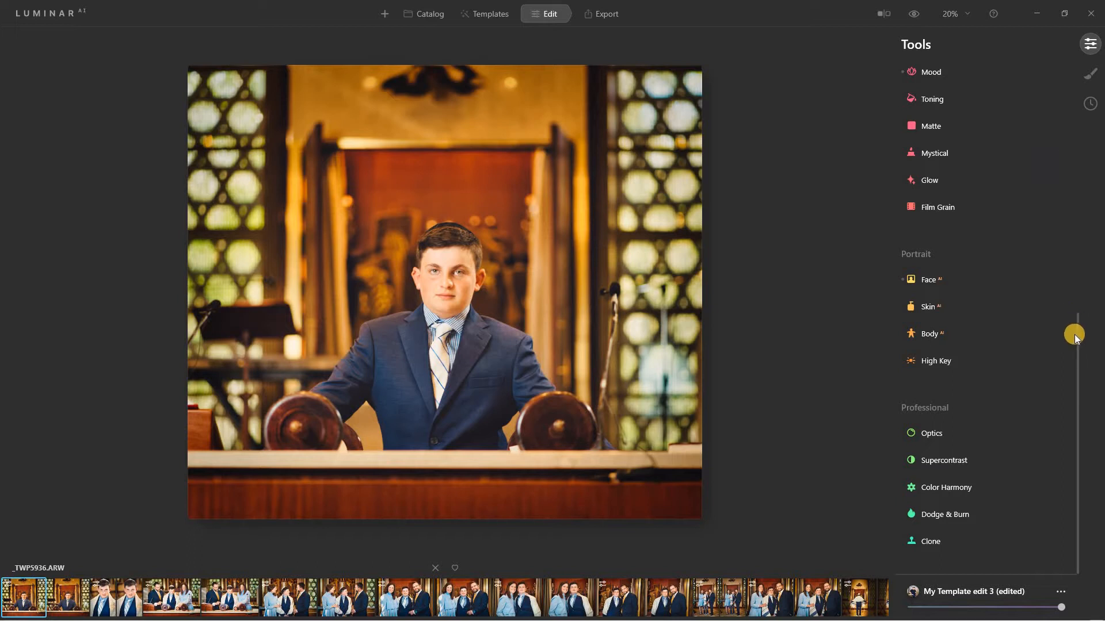
In Enhance AI, try lower Accent strengths and settle on Accent 100.
{"action": "mouse_move", "coordinate": [1074, 337]}
{"action": "left_mouse_down"}
{"action": "mouse_move", "coordinate": [1053, 123]}
{"action": "mouse_move", "coordinate": [1063, 60]}
{"action": "left_mouse_up"}
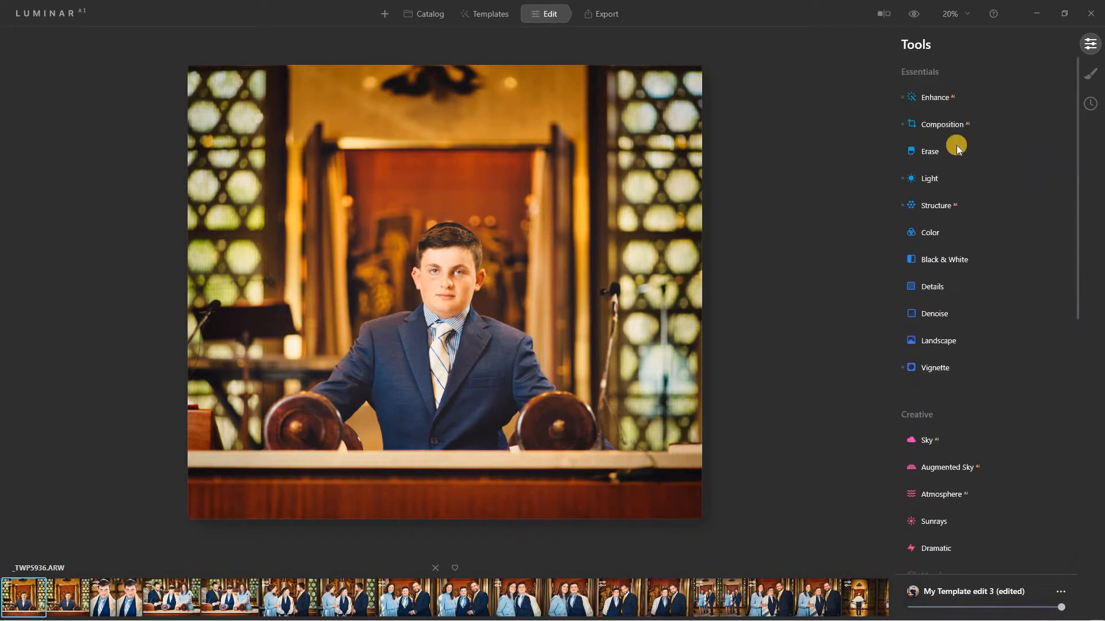
{"action": "left_click", "coordinate": [972, 98]}
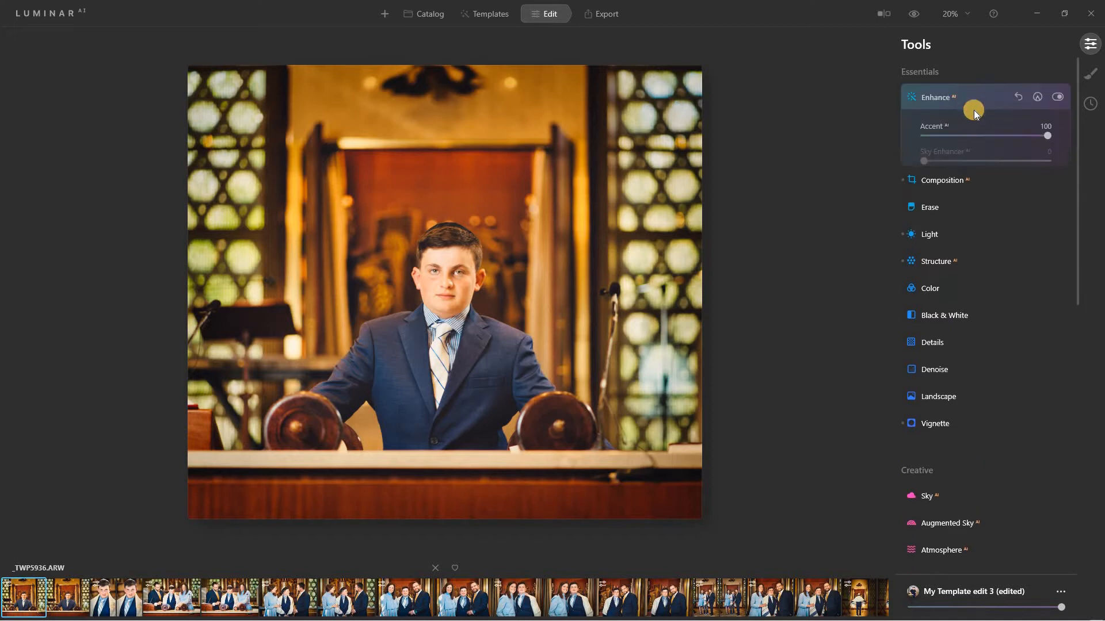
{"action": "left_click", "coordinate": [1047, 135]}
{"action": "left_click_drag", "start_coordinate": [1048, 136], "coordinate": [889, 141]}
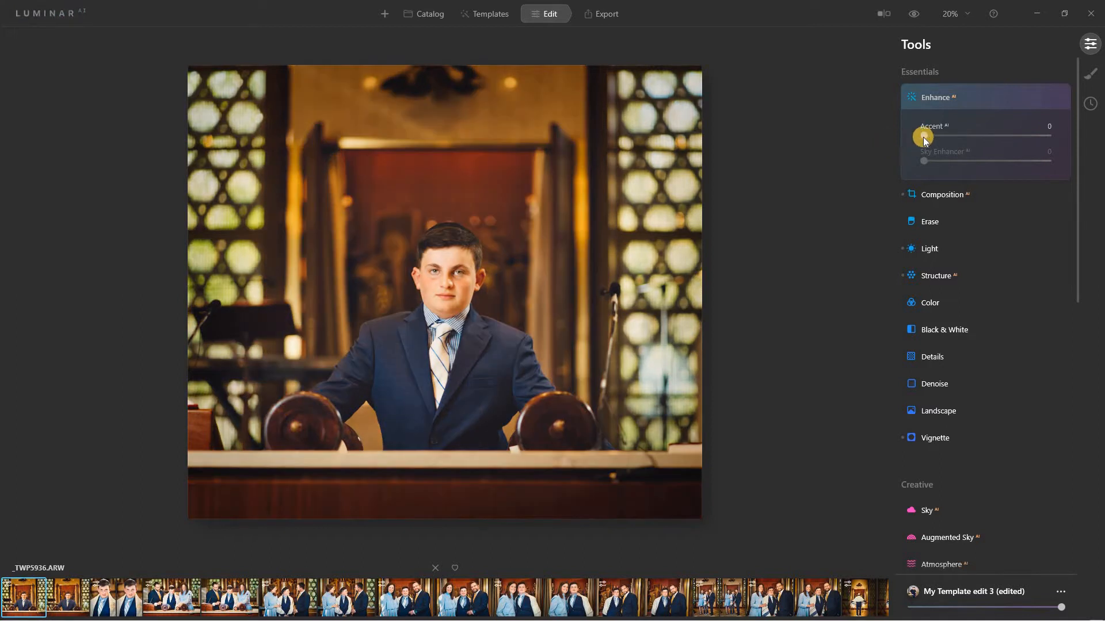
{"action": "left_click_drag", "start_coordinate": [923, 137], "coordinate": [1093, 130]}
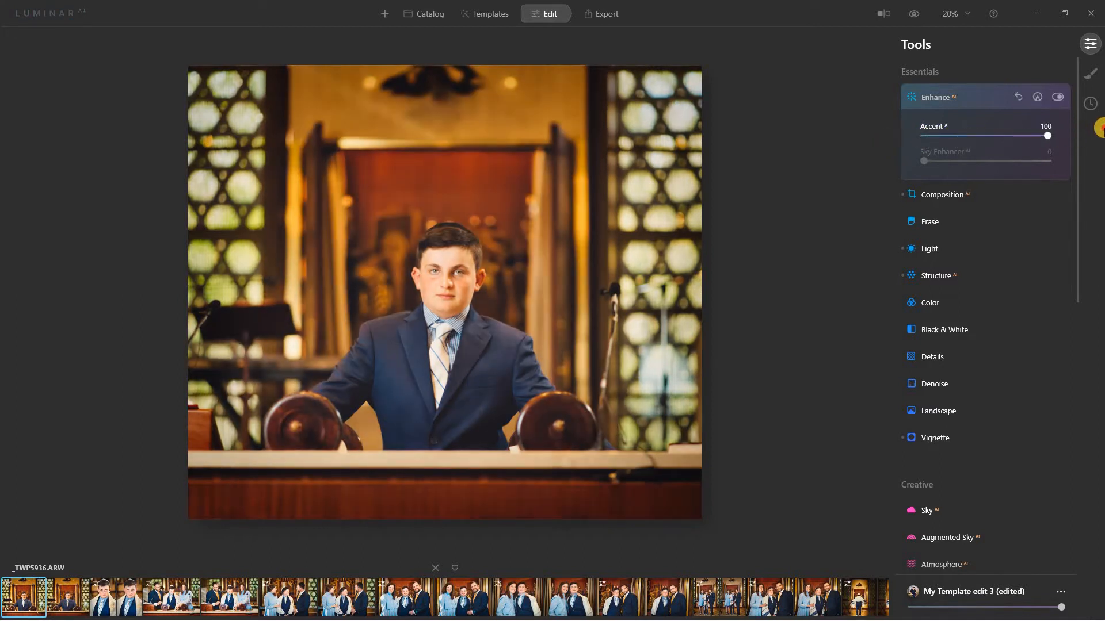
{"action": "left_click_drag", "start_coordinate": [990, 136], "coordinate": [1048, 167]}
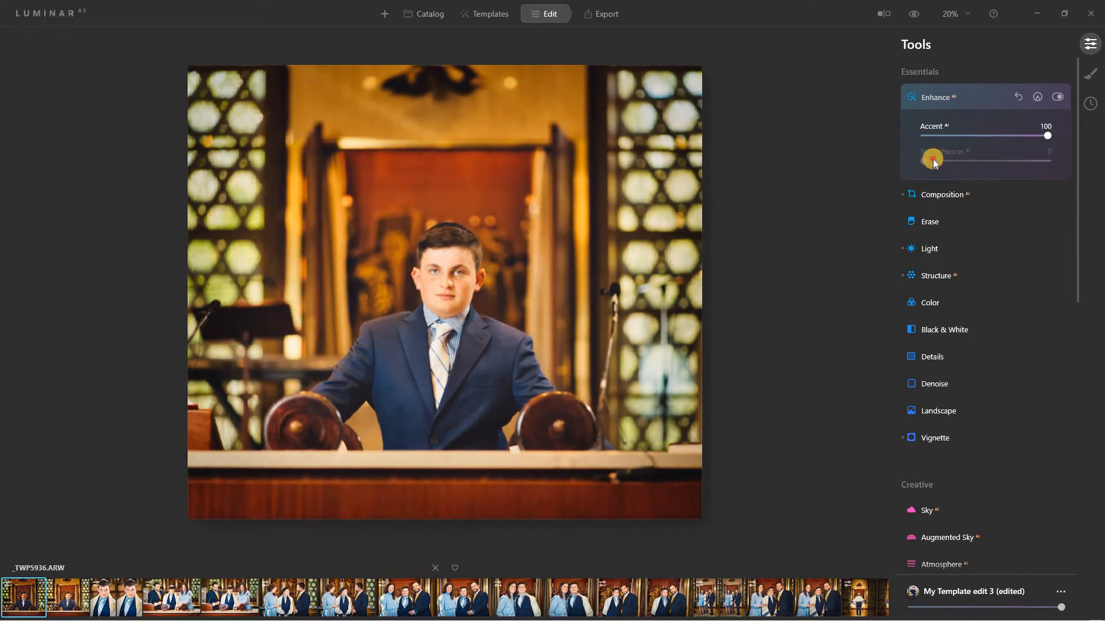
{"action": "left_click_drag", "start_coordinate": [933, 159], "coordinate": [1016, 153]}
{"action": "left_click_drag", "start_coordinate": [941, 165], "coordinate": [1072, 164]}
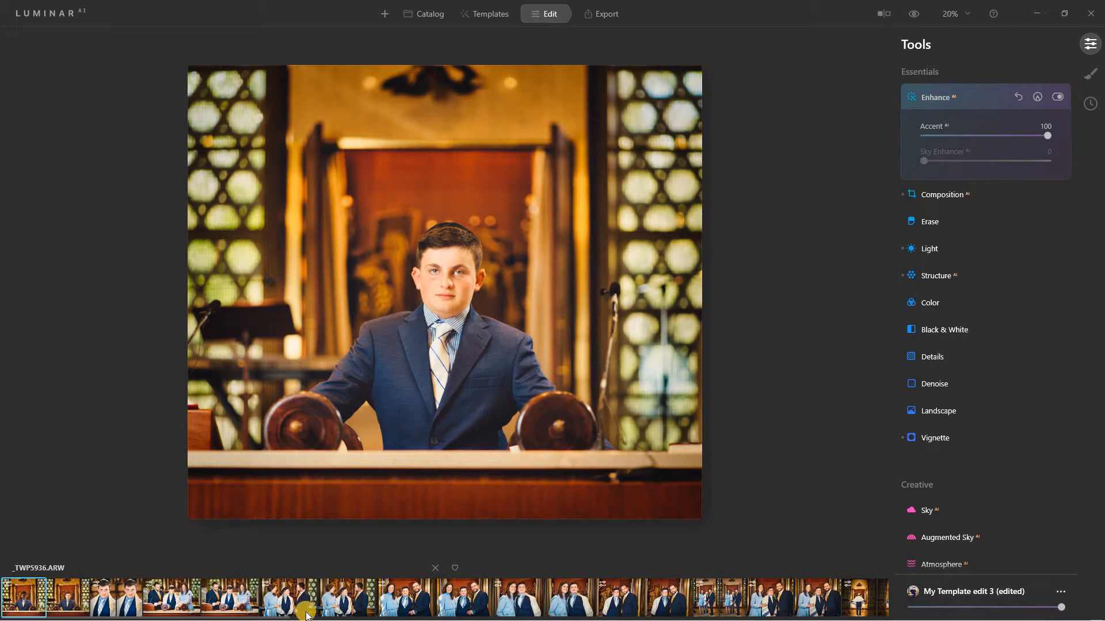
{"action": "left_click_drag", "start_coordinate": [267, 618], "coordinate": [558, 615]}
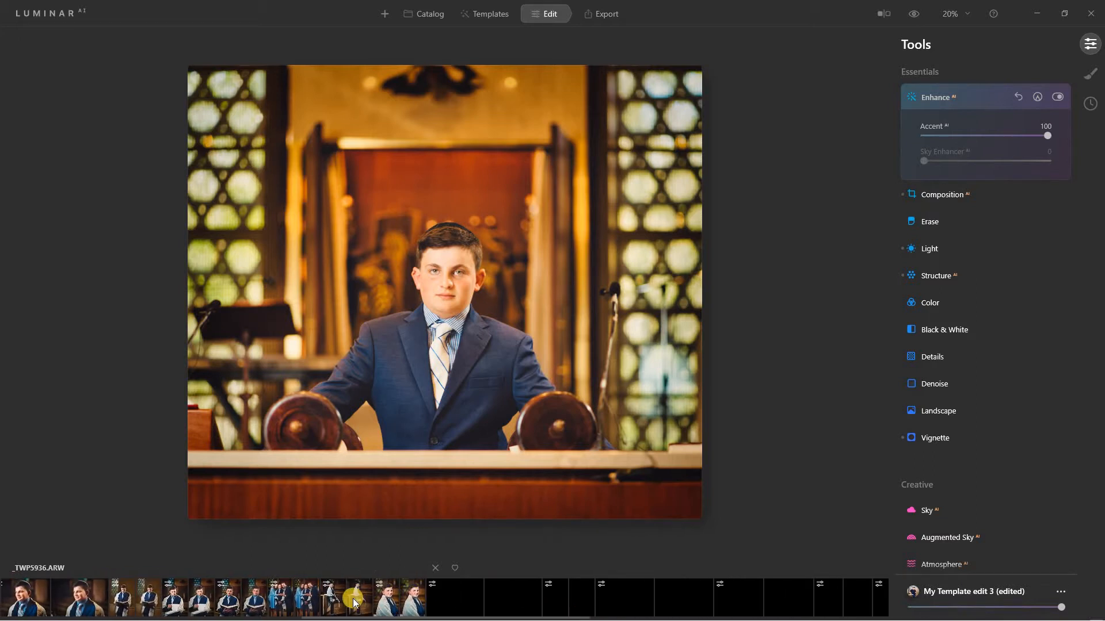
Open the standing tallit portrait from the filmstrip.
{"action": "left_click", "coordinate": [354, 603]}
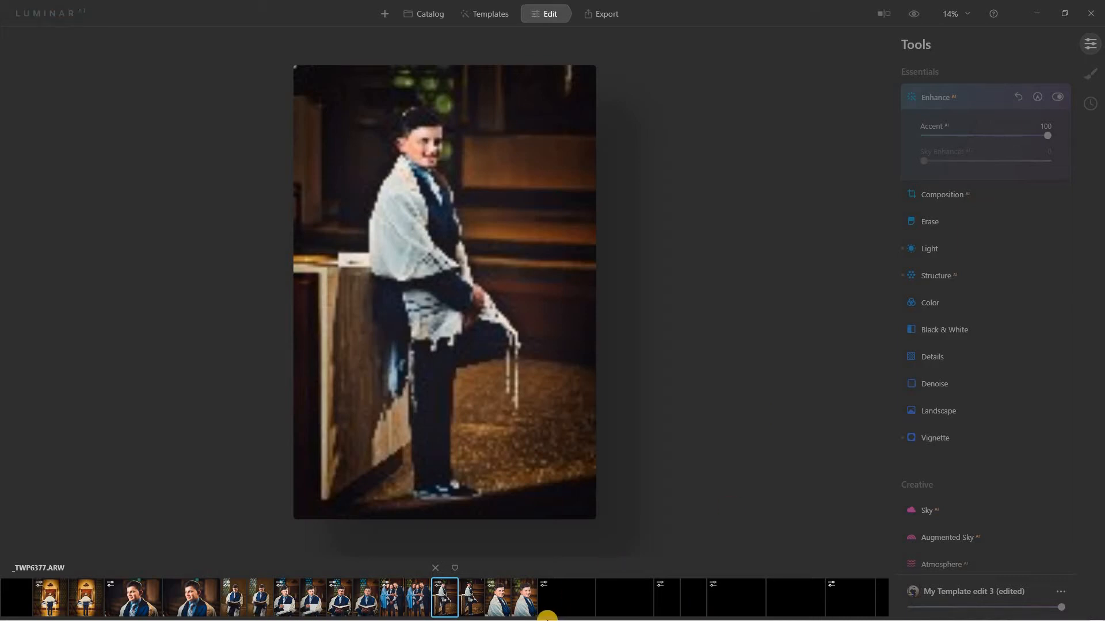
{"action": "mouse_move", "coordinate": [568, 613]}
{"action": "key", "text": "super"}
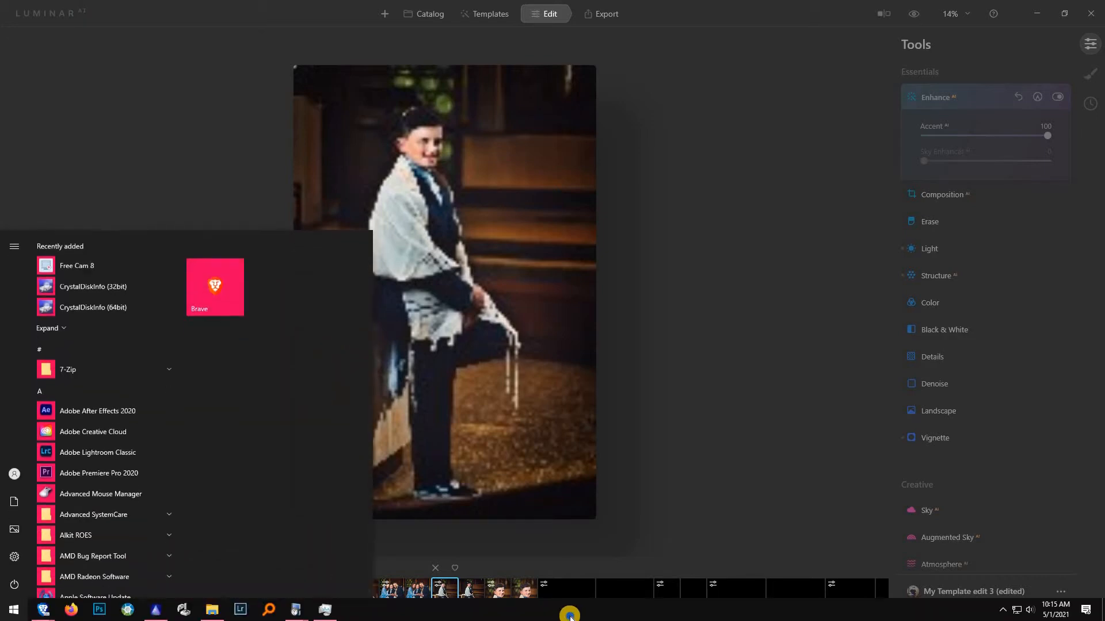
{"action": "right_click", "coordinate": [569, 611]}
{"action": "left_click", "coordinate": [616, 560]}
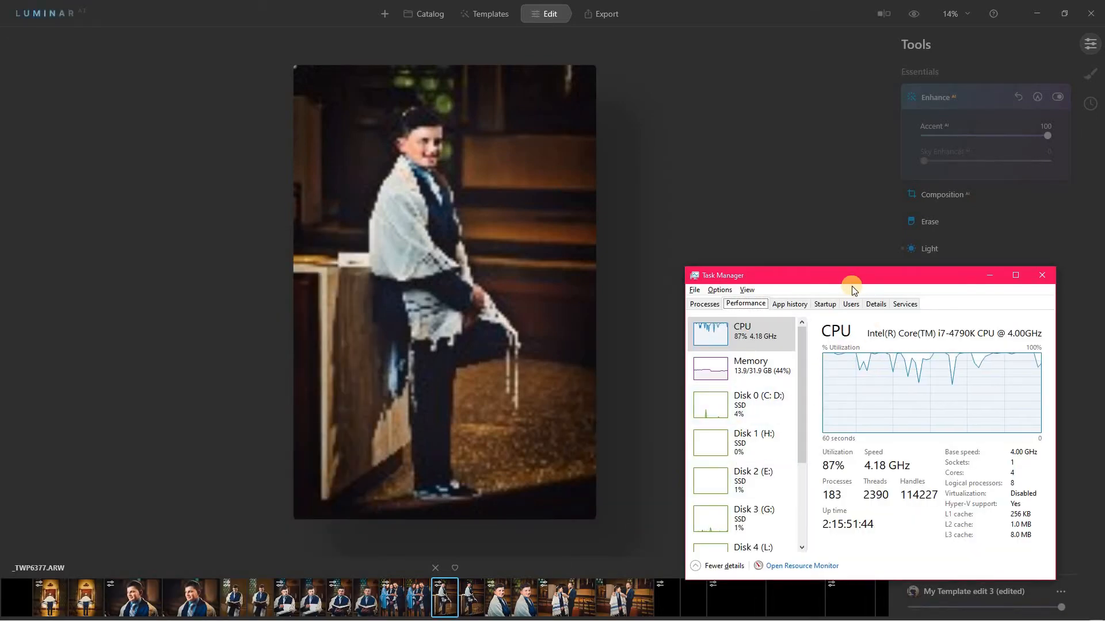
{"action": "left_click_drag", "start_coordinate": [847, 278], "coordinate": [737, 269]}
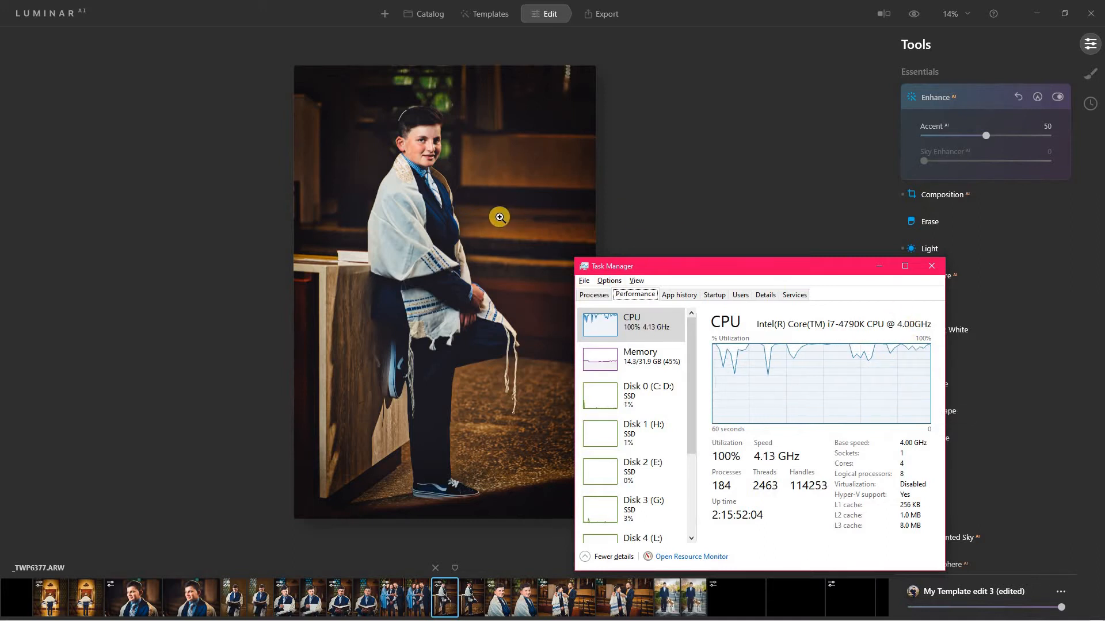
{"action": "left_click", "coordinate": [928, 265]}
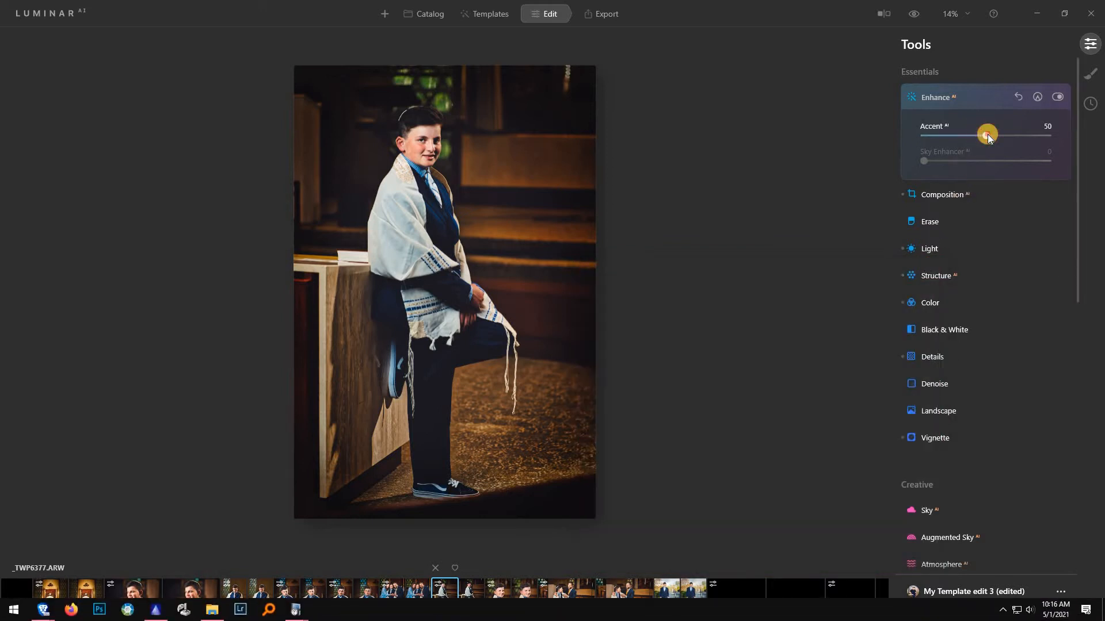
Compare Accent strengths on the tallit portrait, settling on Accent 77.
{"action": "left_click_drag", "start_coordinate": [986, 133], "coordinate": [900, 136]}
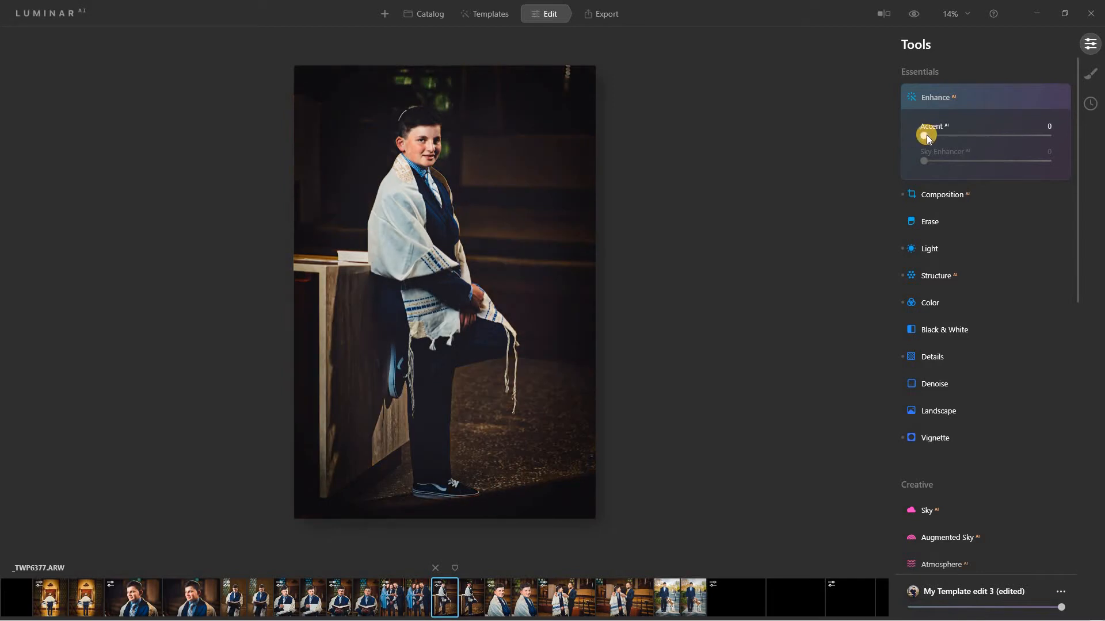
{"action": "left_click_drag", "start_coordinate": [926, 135], "coordinate": [872, 155]}
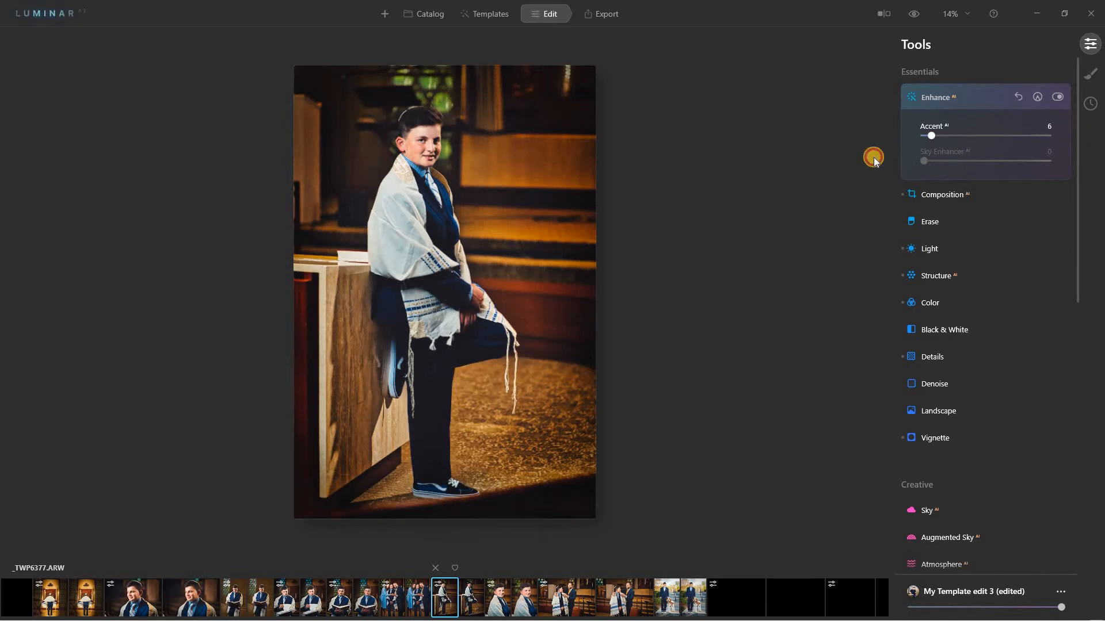
{"action": "mouse_move", "coordinate": [1000, 143]}
{"action": "left_mouse_down"}
{"action": "mouse_move", "coordinate": [1097, 136]}
{"action": "mouse_move", "coordinate": [981, 138]}
{"action": "left_mouse_up"}
{"action": "left_click_drag", "start_coordinate": [894, 156], "coordinate": [1021, 140]}
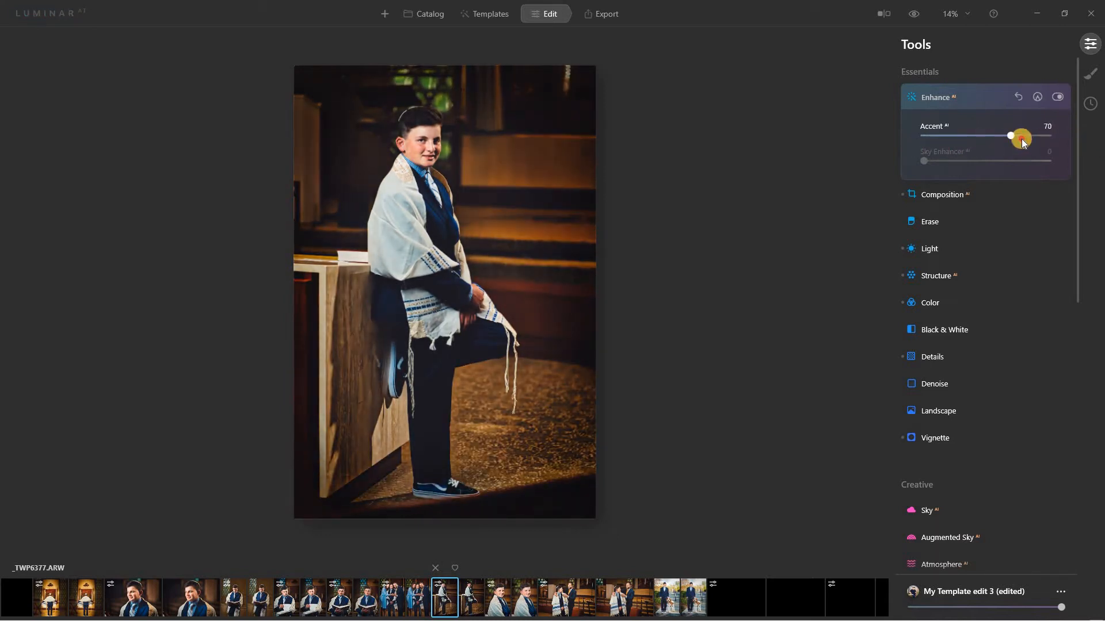
At 25% zoom, try Structure AI with Amount 99 and Boost at maximum.
{"action": "left_click", "coordinate": [981, 277]}
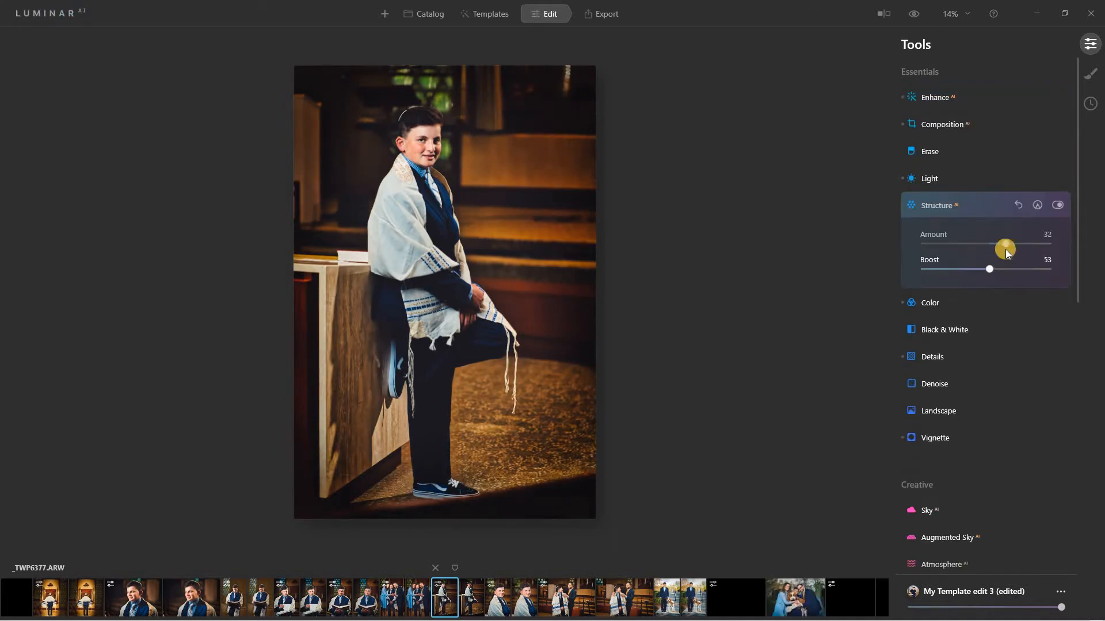
{"action": "left_click_drag", "start_coordinate": [989, 246], "coordinate": [940, 233]}
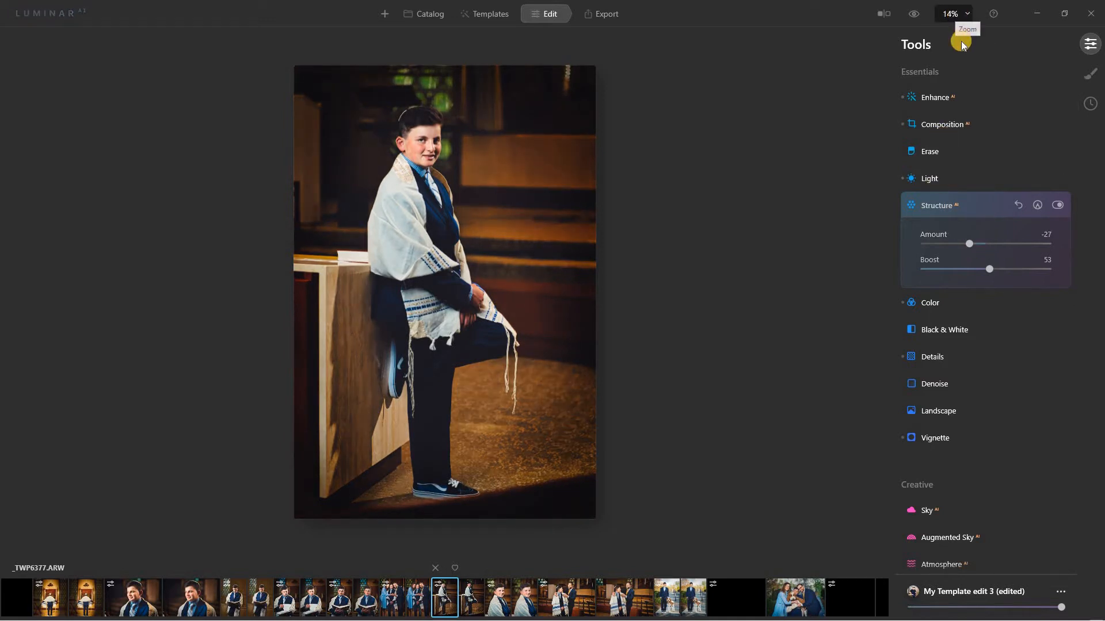
{"action": "left_click", "coordinate": [954, 15]}
{"action": "left_click", "coordinate": [958, 61]}
{"action": "scroll", "coordinate": [612, 308], "scroll_direction": "up", "scroll_amount": 5}
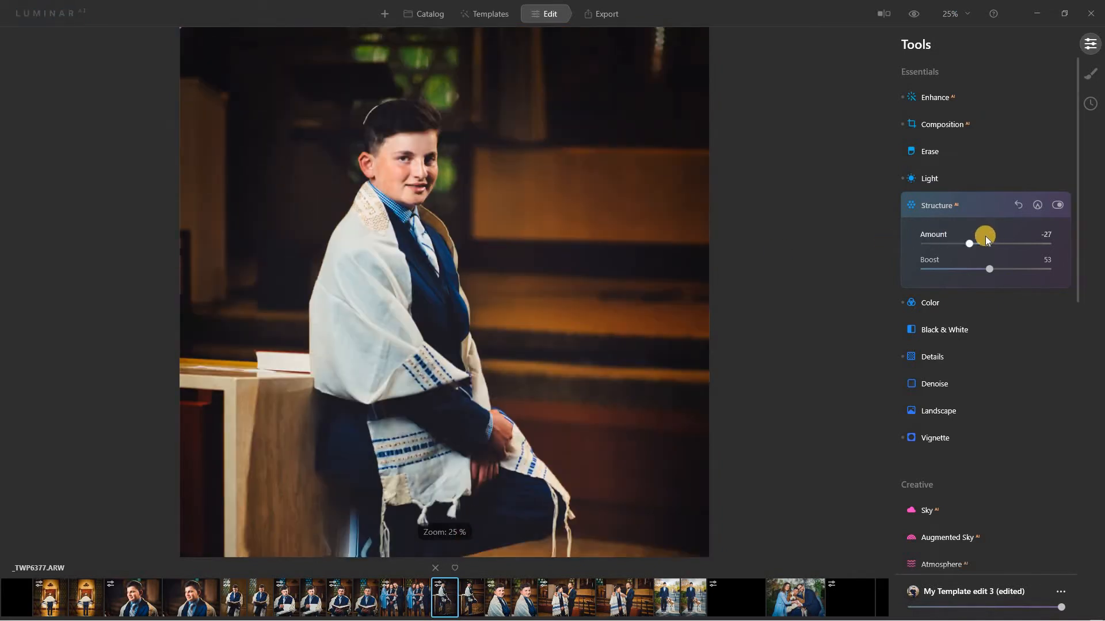
{"action": "left_click", "coordinate": [973, 95]}
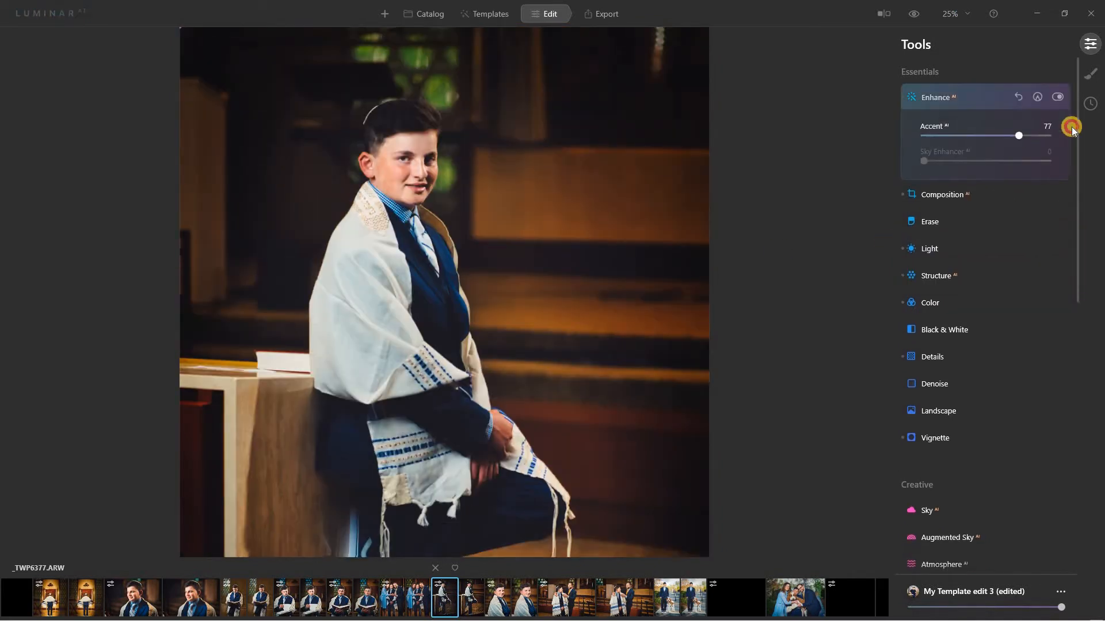
{"action": "left_click", "coordinate": [969, 102]}
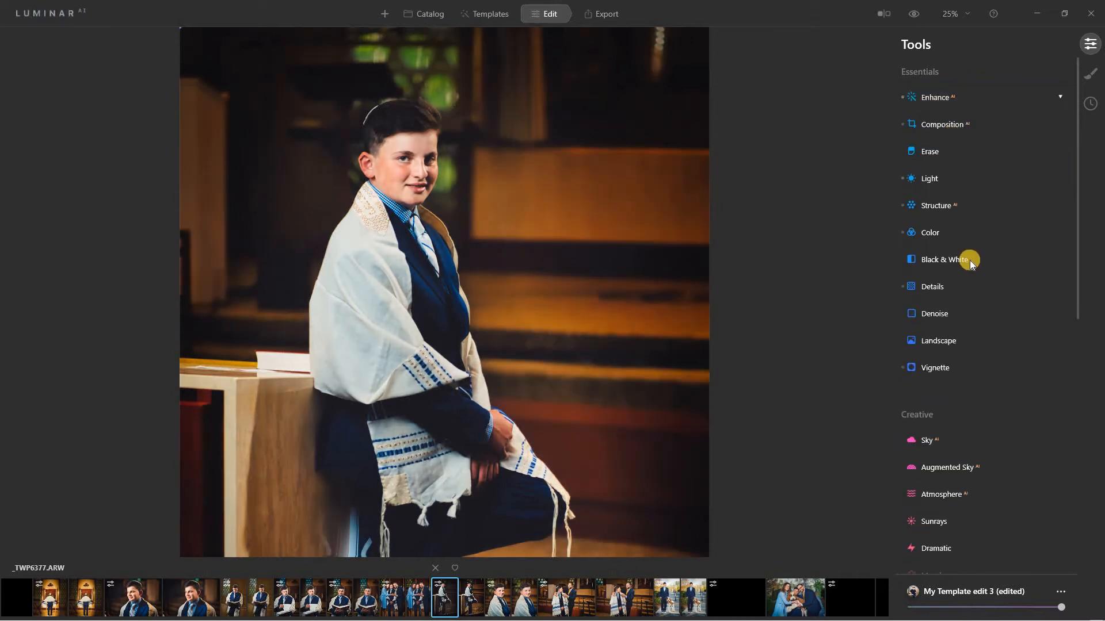
{"action": "left_click", "coordinate": [962, 202]}
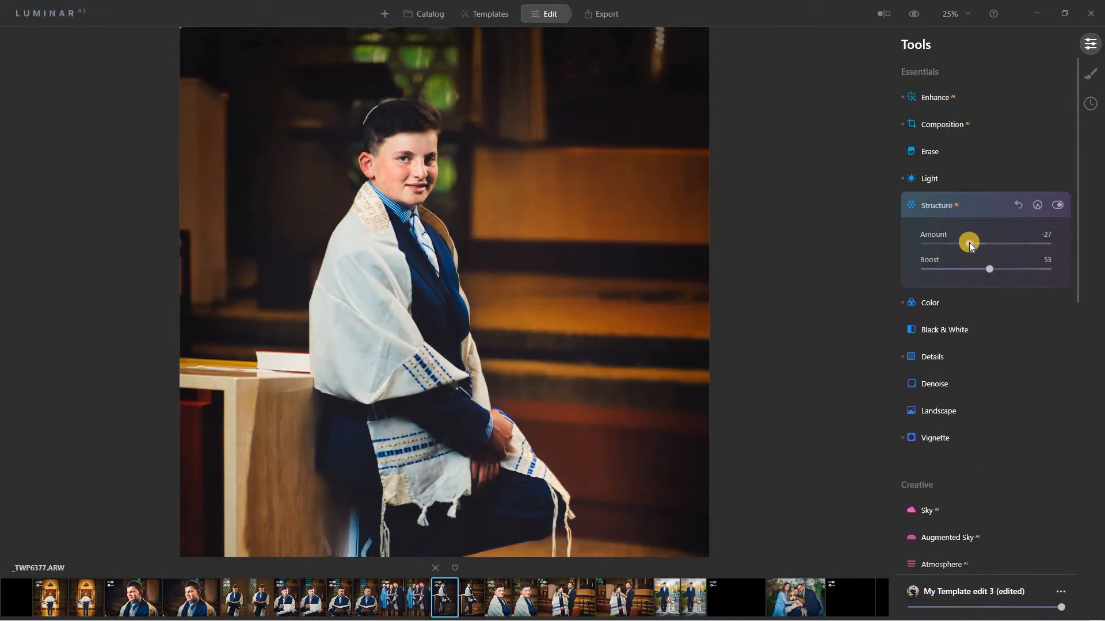
{"action": "left_click_drag", "start_coordinate": [969, 243], "coordinate": [1047, 244]}
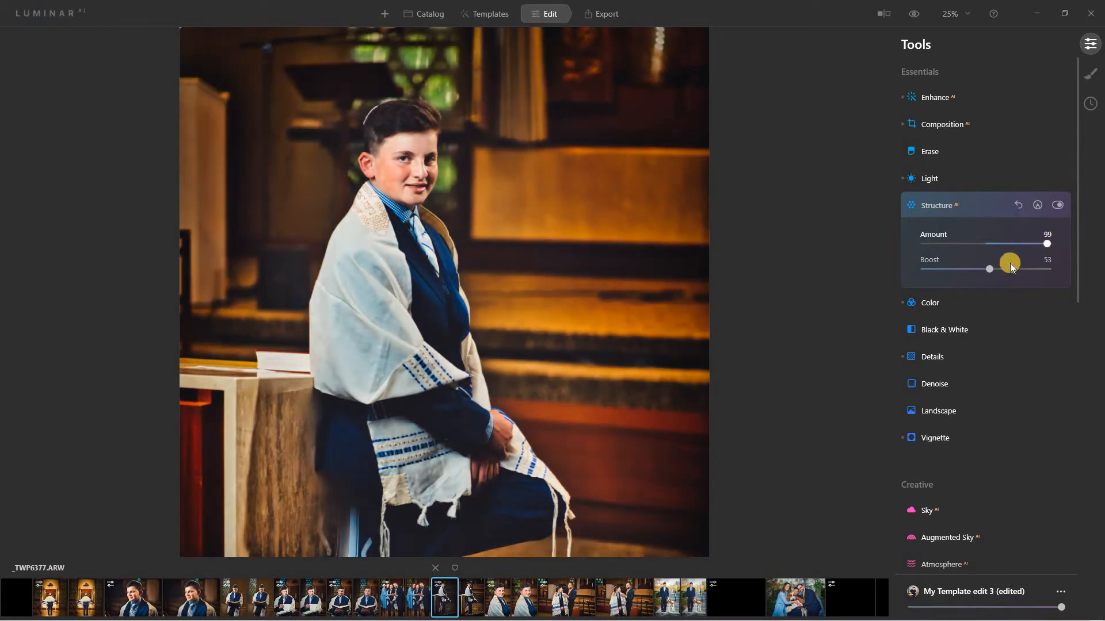
{"action": "left_click_drag", "start_coordinate": [991, 269], "coordinate": [1066, 260]}
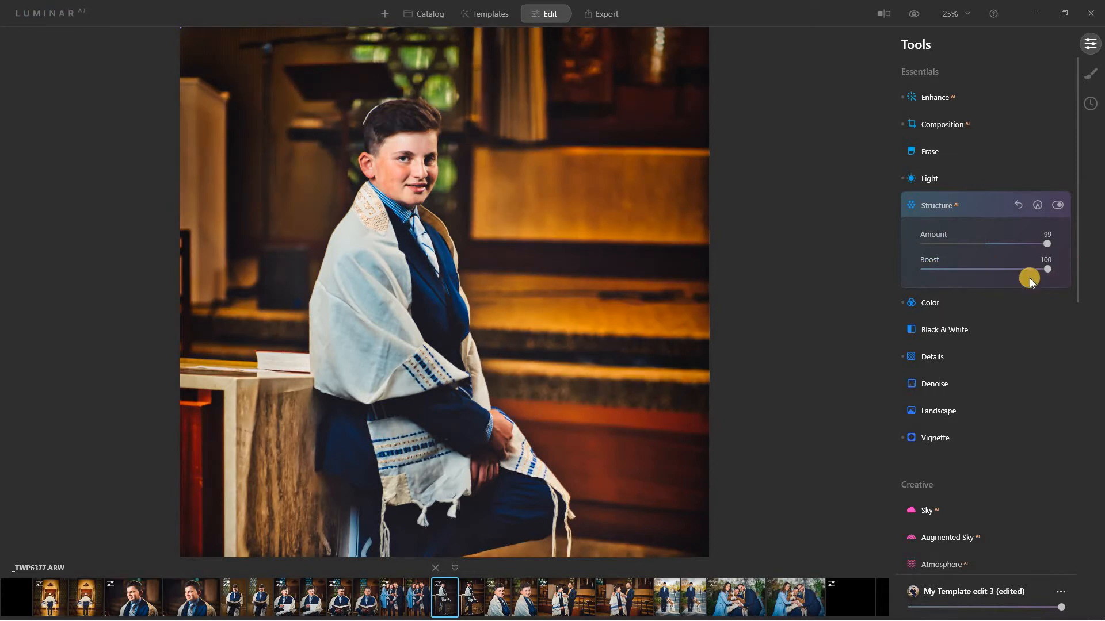
Toggle Structure off and on to compare, then set Amount -14 and Boost 0.
{"action": "left_click_drag", "start_coordinate": [349, 379], "coordinate": [358, 185]}
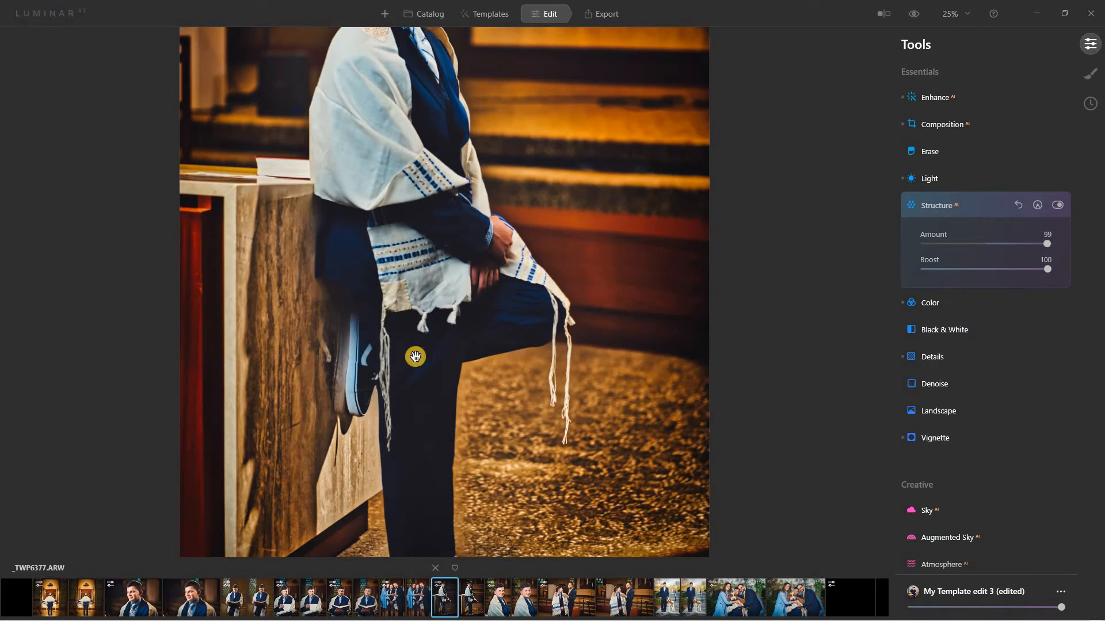
{"action": "left_click_drag", "start_coordinate": [395, 447], "coordinate": [815, 256]}
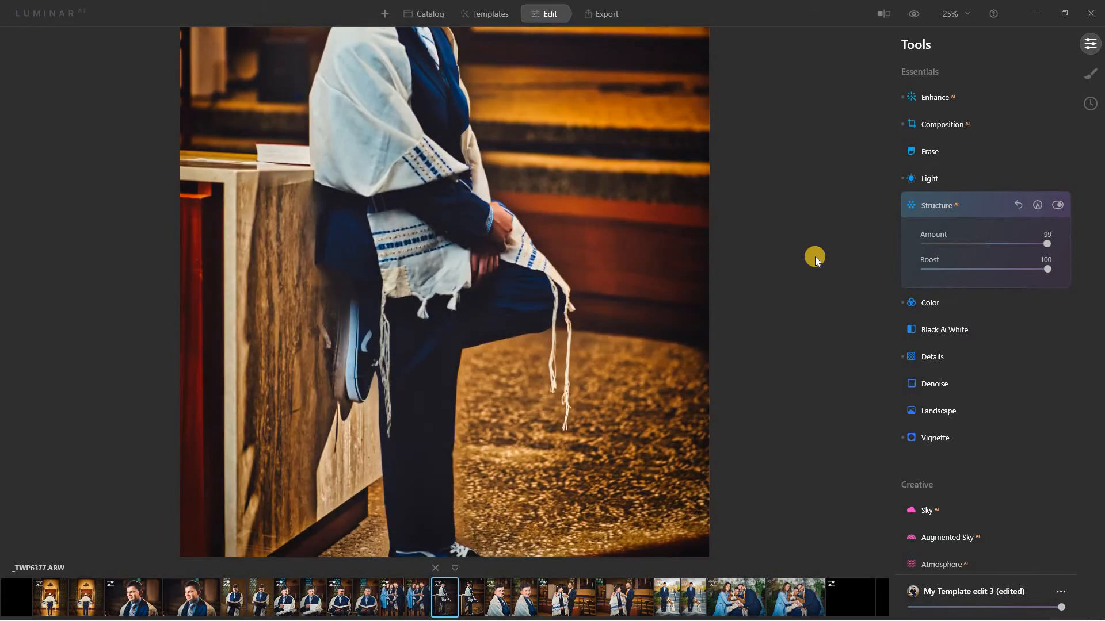
{"action": "left_click", "coordinate": [1055, 205]}
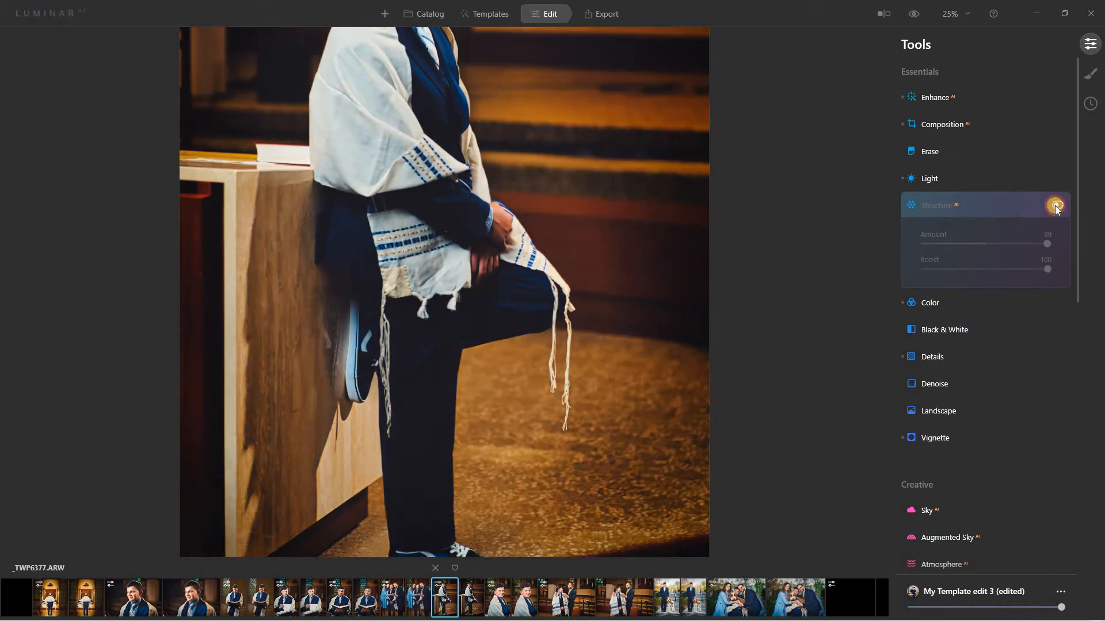
{"action": "left_click", "coordinate": [1054, 205]}
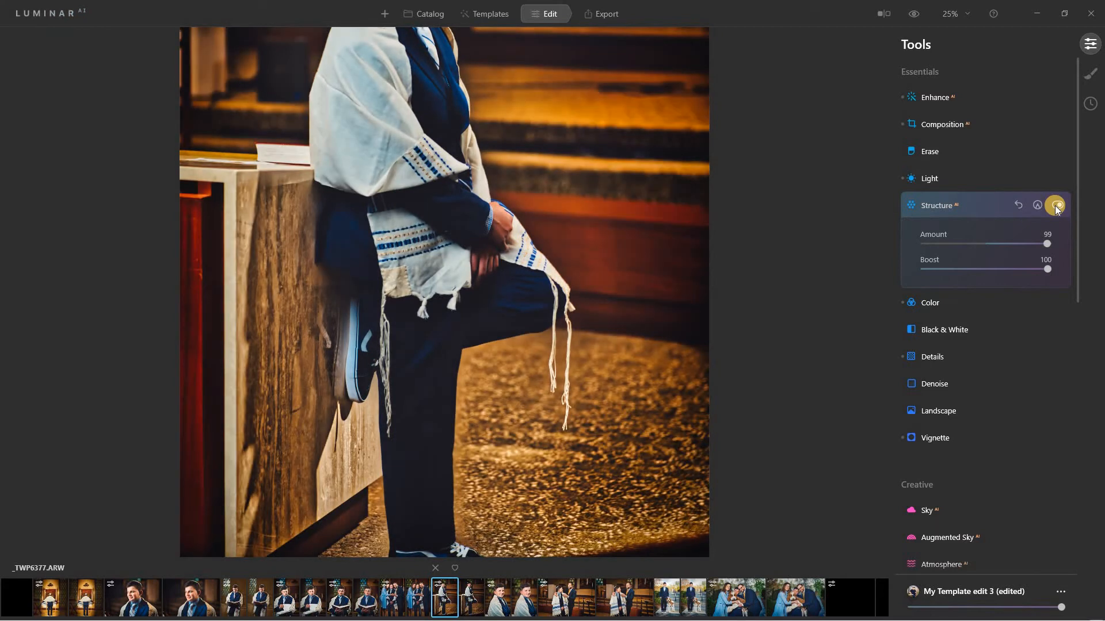
{"action": "left_click", "coordinate": [1054, 205]}
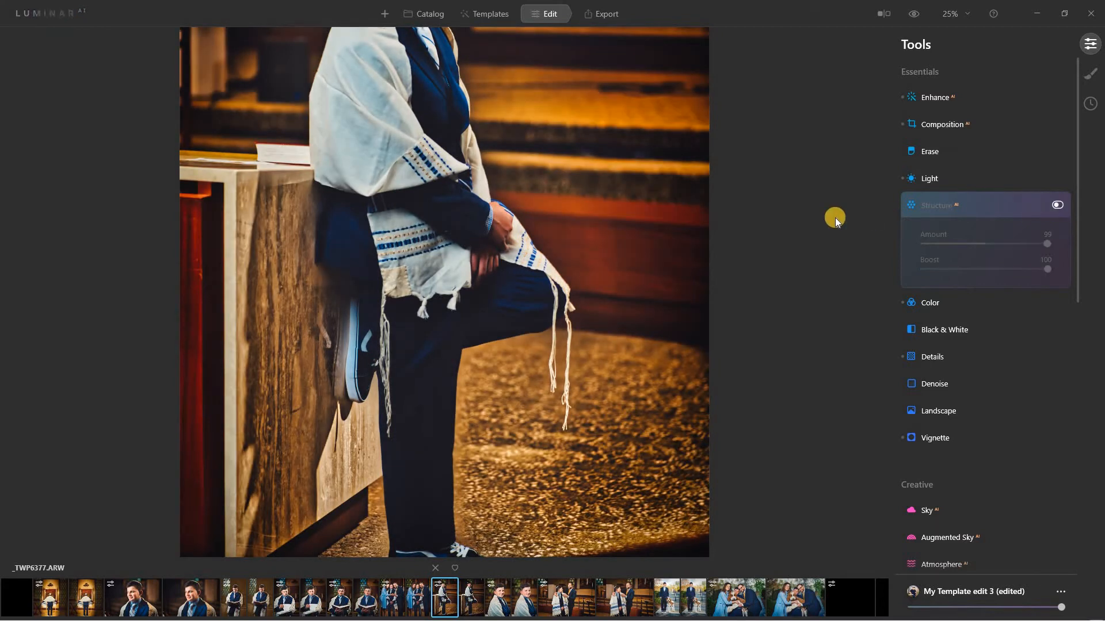
{"action": "left_click_drag", "start_coordinate": [621, 453], "coordinate": [623, 506]}
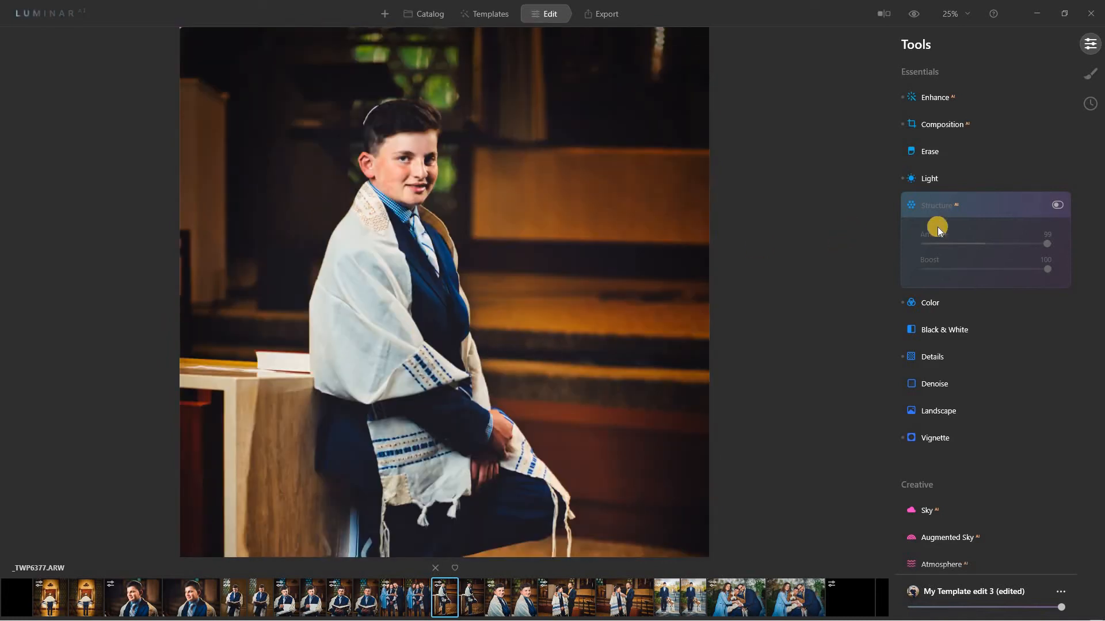
{"action": "left_click", "coordinate": [1064, 206]}
{"action": "left_click_drag", "start_coordinate": [985, 242], "coordinate": [977, 244]}
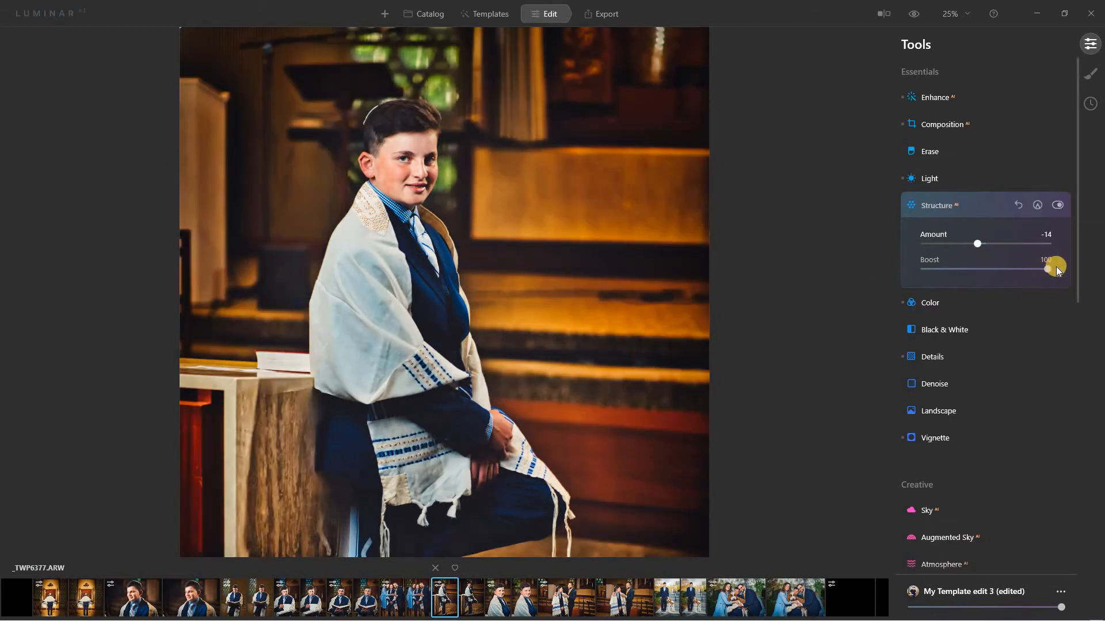
{"action": "left_click_drag", "start_coordinate": [1055, 267], "coordinate": [903, 267]}
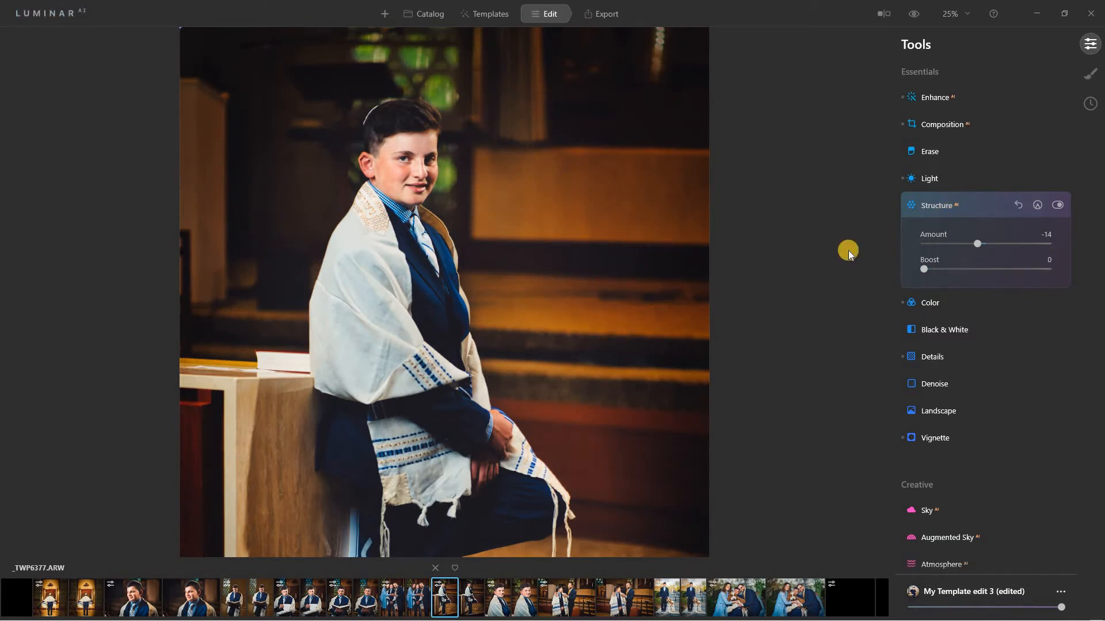
Open Details and drop Large Details from 52 to 1, viewing at 50%.
{"action": "left_click", "coordinate": [959, 205]}
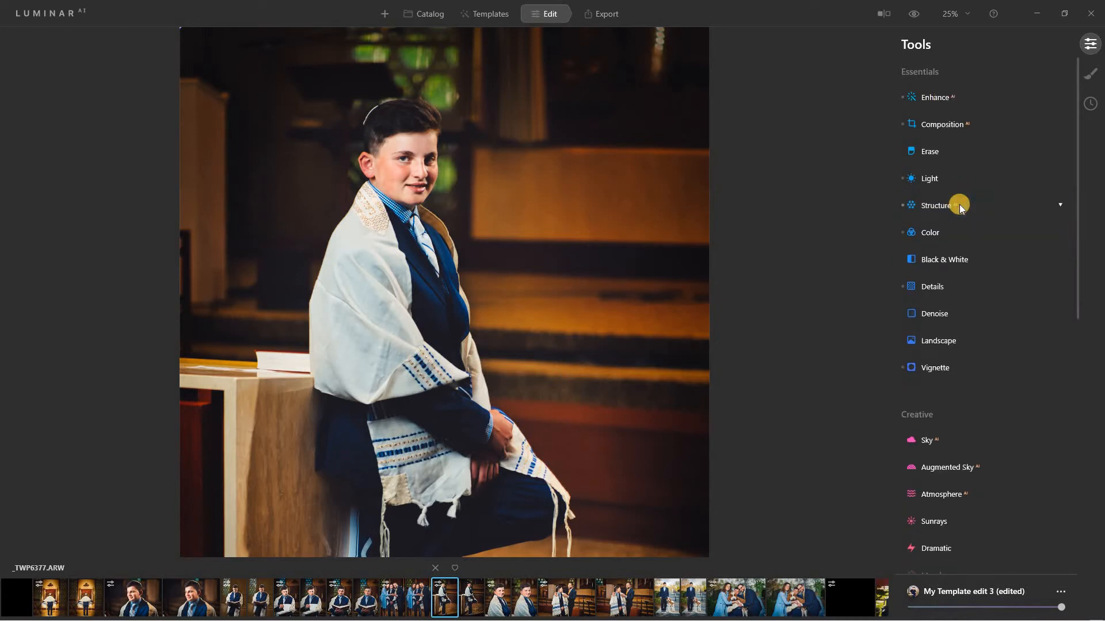
{"action": "left_click", "coordinate": [978, 284]}
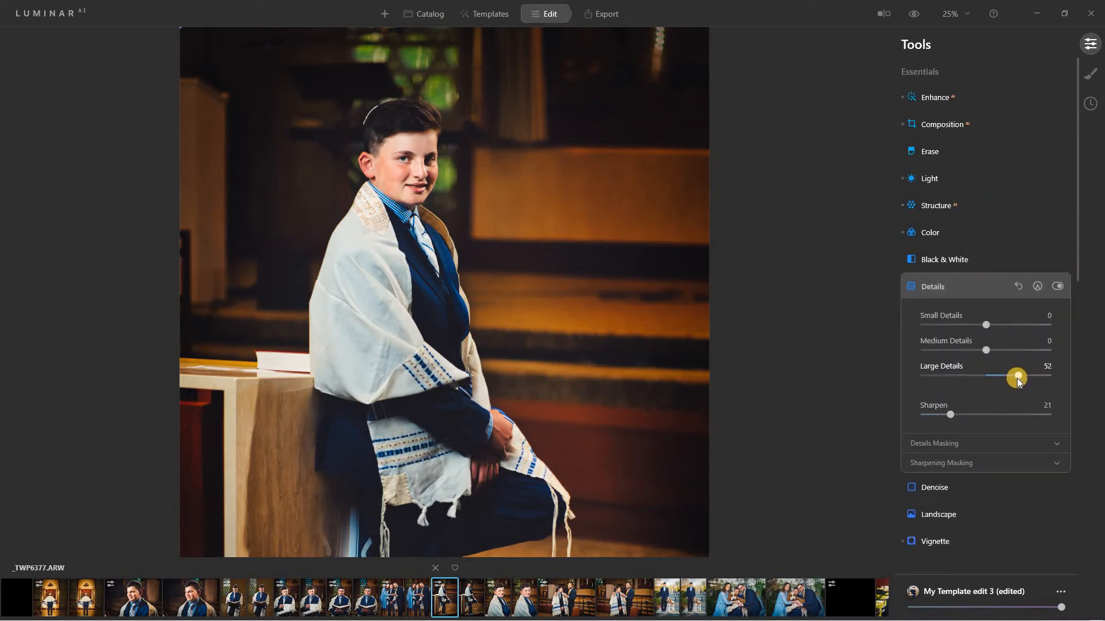
{"action": "left_click_drag", "start_coordinate": [1013, 378], "coordinate": [1009, 378]}
{"action": "left_click", "coordinate": [953, 13]}
{"action": "left_click", "coordinate": [957, 74]}
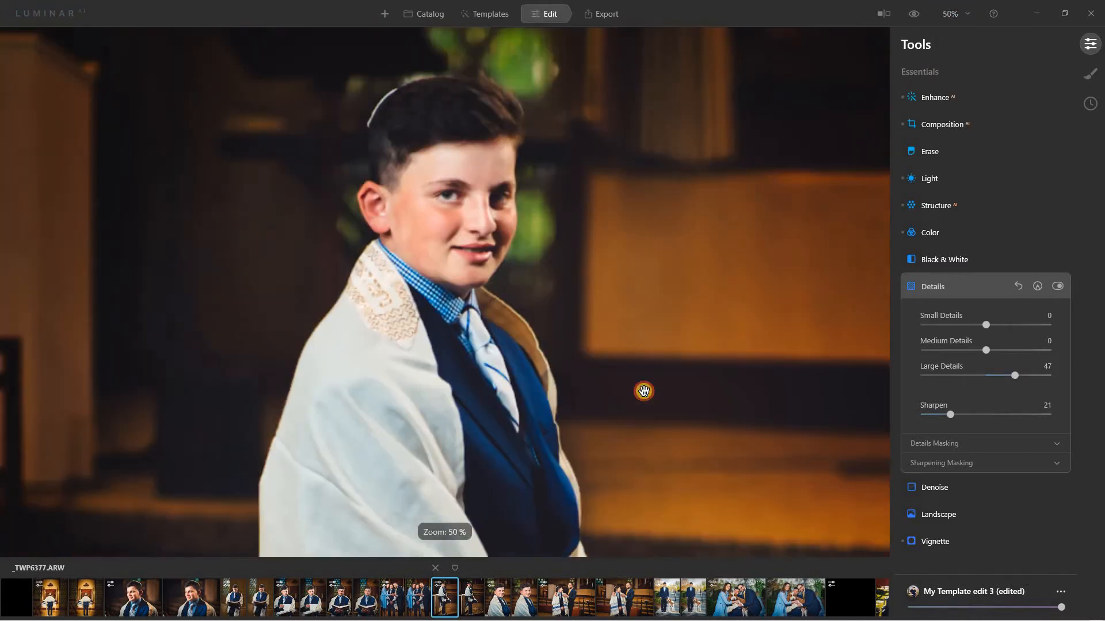
{"action": "left_click_drag", "start_coordinate": [644, 391], "coordinate": [645, 455]}
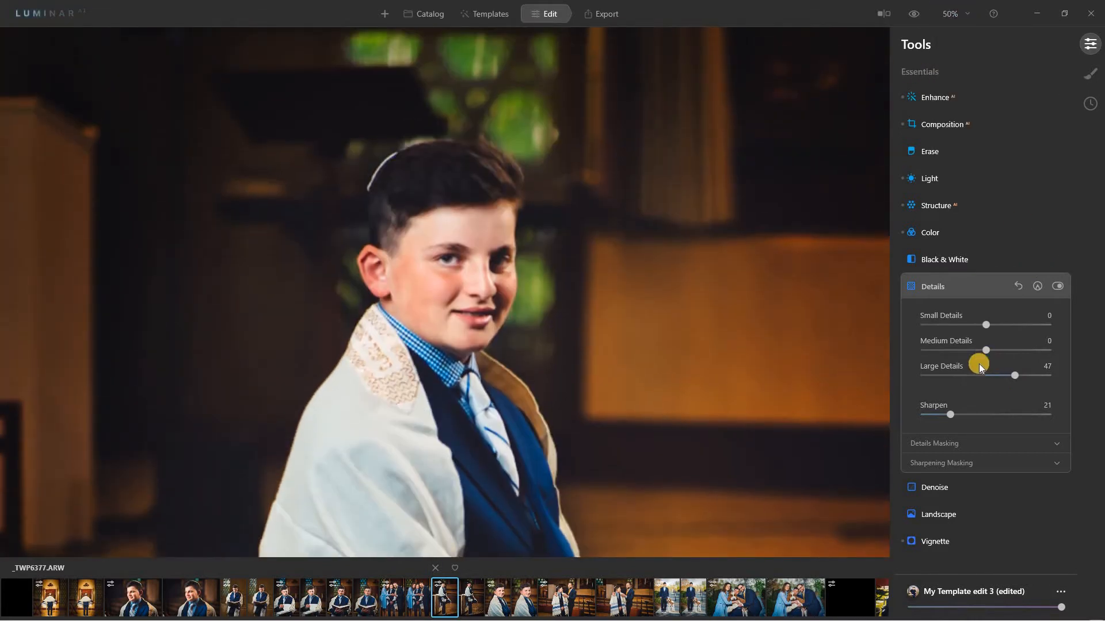
{"action": "left_click_drag", "start_coordinate": [991, 380], "coordinate": [984, 381]}
At 100% zoom on the face, set Large Details to 32, keeping Sharpen at 21.
{"action": "left_click", "coordinate": [950, 13]}
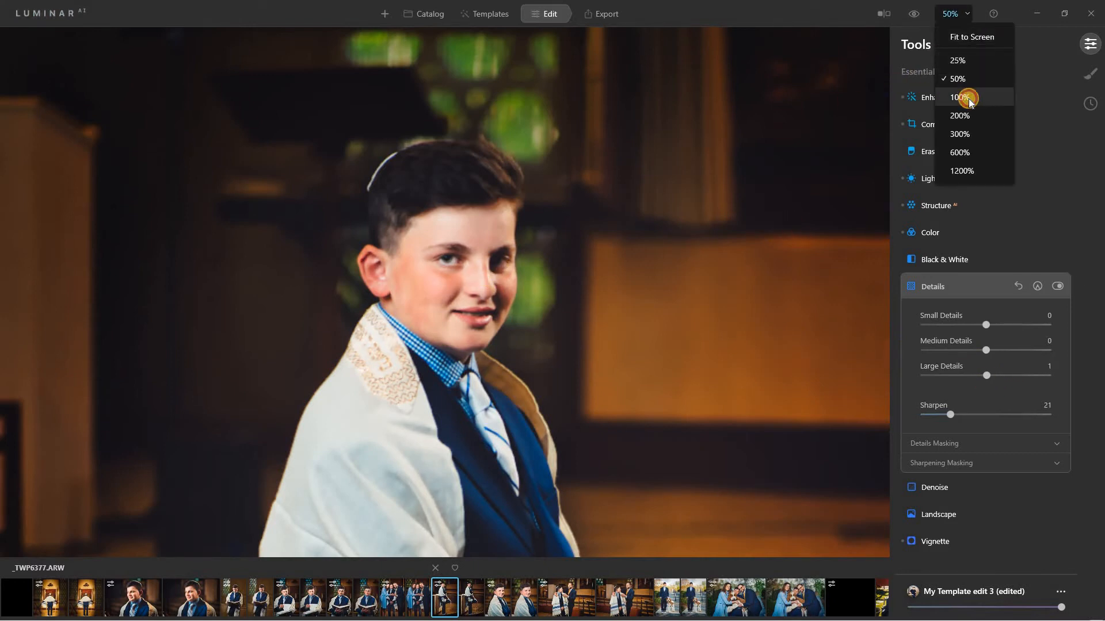
{"action": "left_click", "coordinate": [967, 98]}
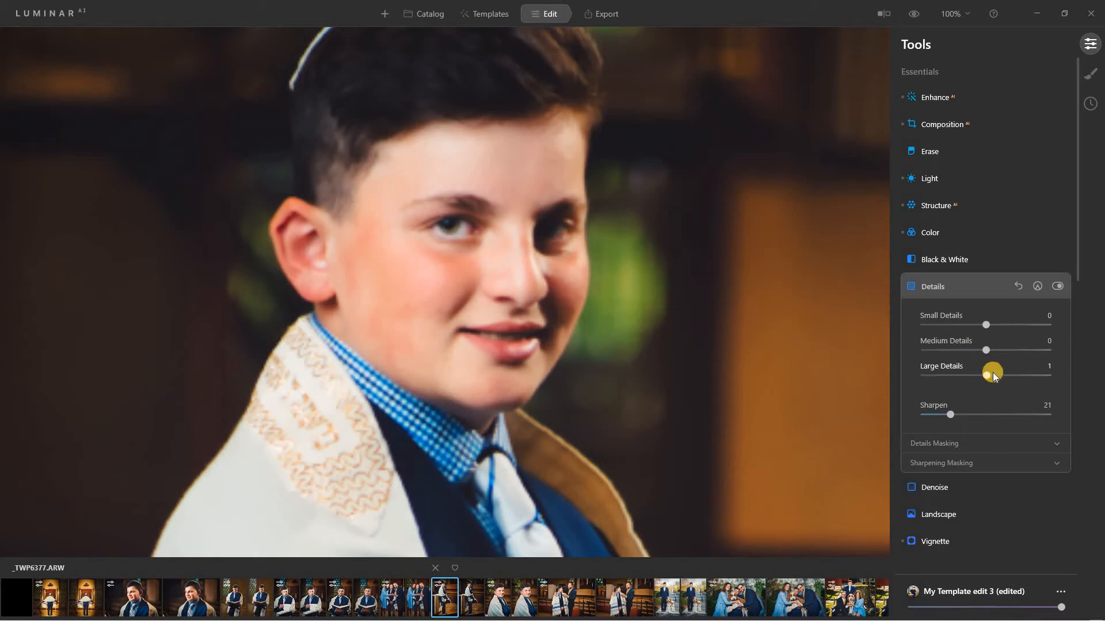
{"action": "left_click", "coordinate": [1006, 380]}
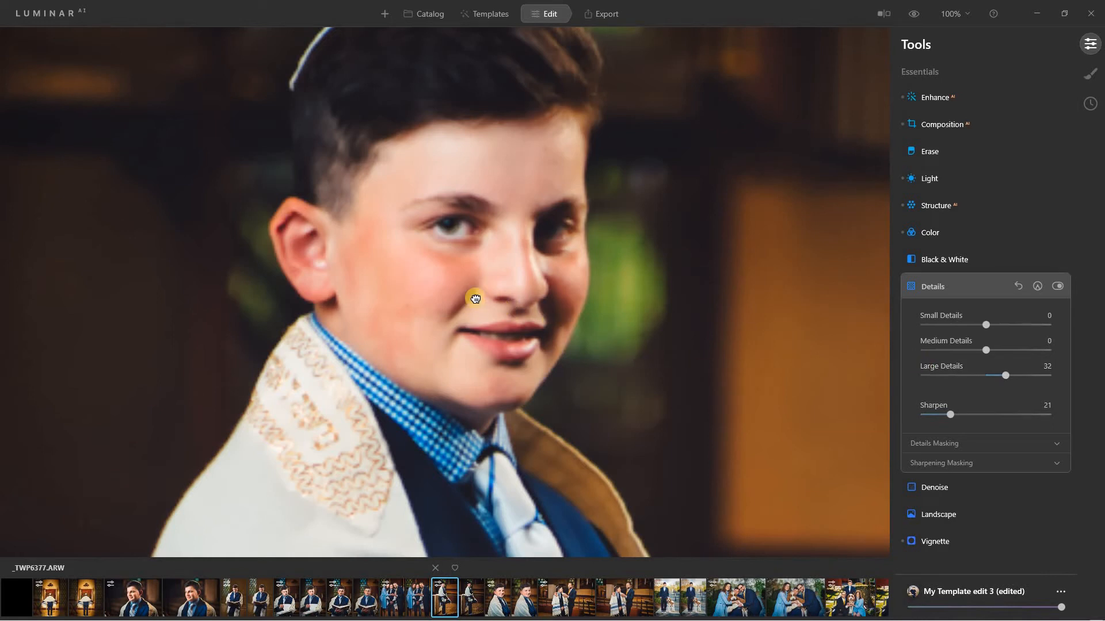
{"action": "left_click_drag", "start_coordinate": [476, 300], "coordinate": [476, 313]}
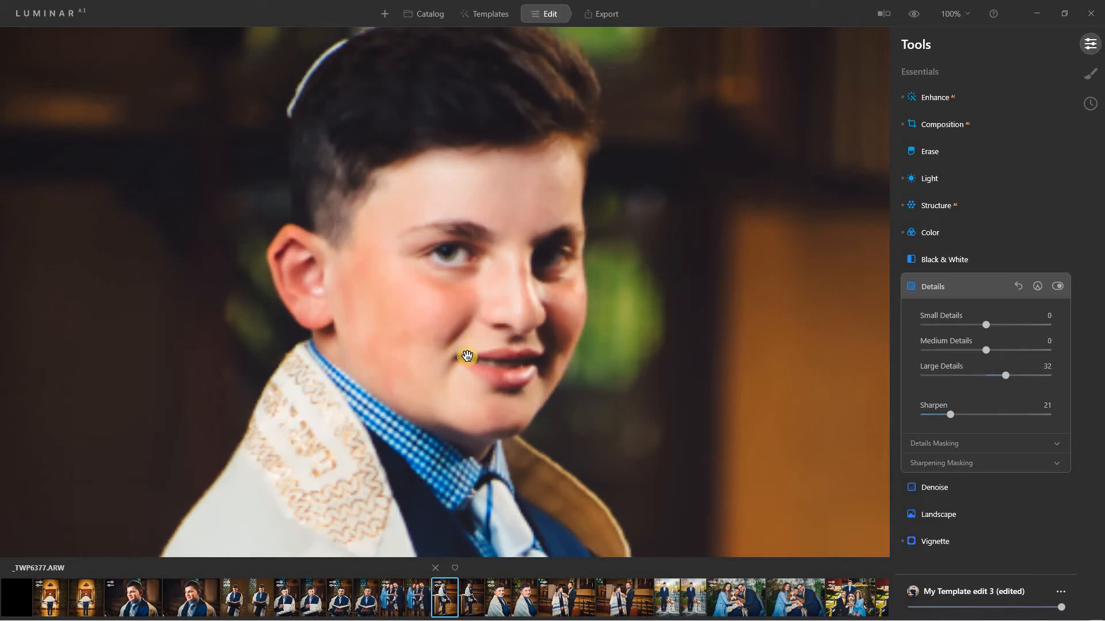
{"action": "scroll", "coordinate": [525, 217], "scroll_direction": "down", "scroll_amount": 5}
{"action": "left_click_drag", "start_coordinate": [527, 235], "coordinate": [520, 318]}
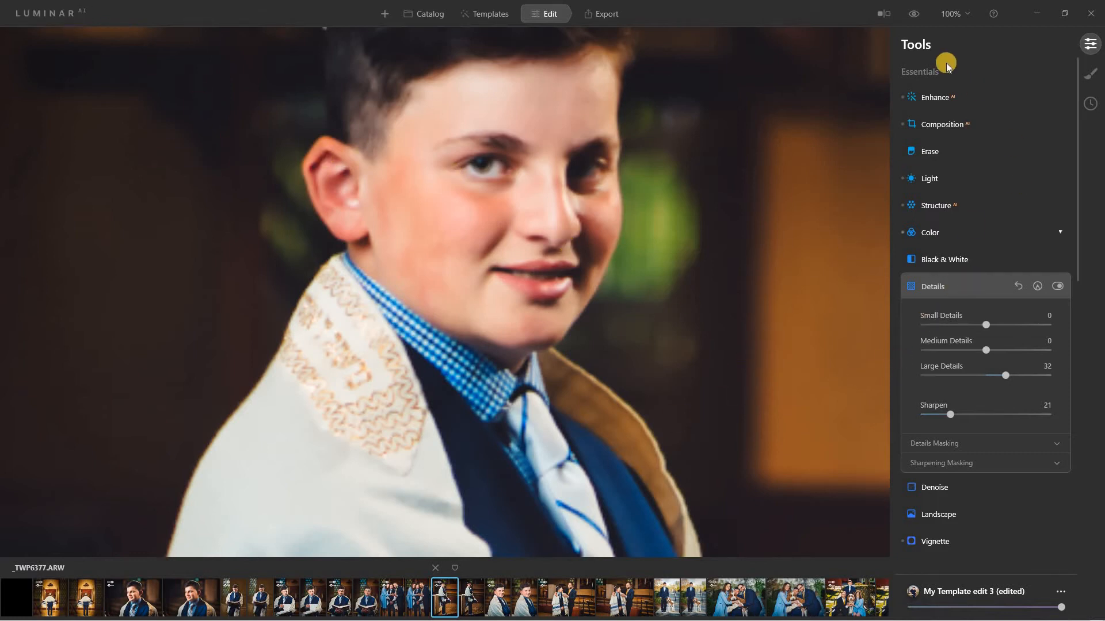
Fit the whole portrait in view, zoom to 100% on the face, then collapse Details.
{"action": "left_click", "coordinate": [950, 13]}
{"action": "left_click", "coordinate": [959, 40]}
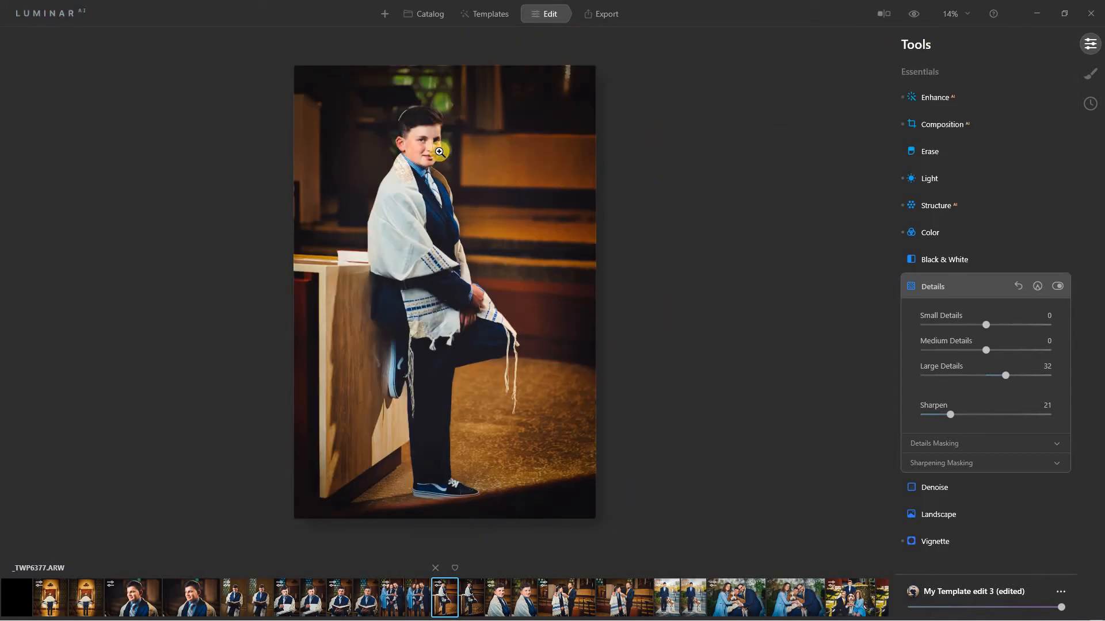
{"action": "left_click", "coordinate": [438, 148]}
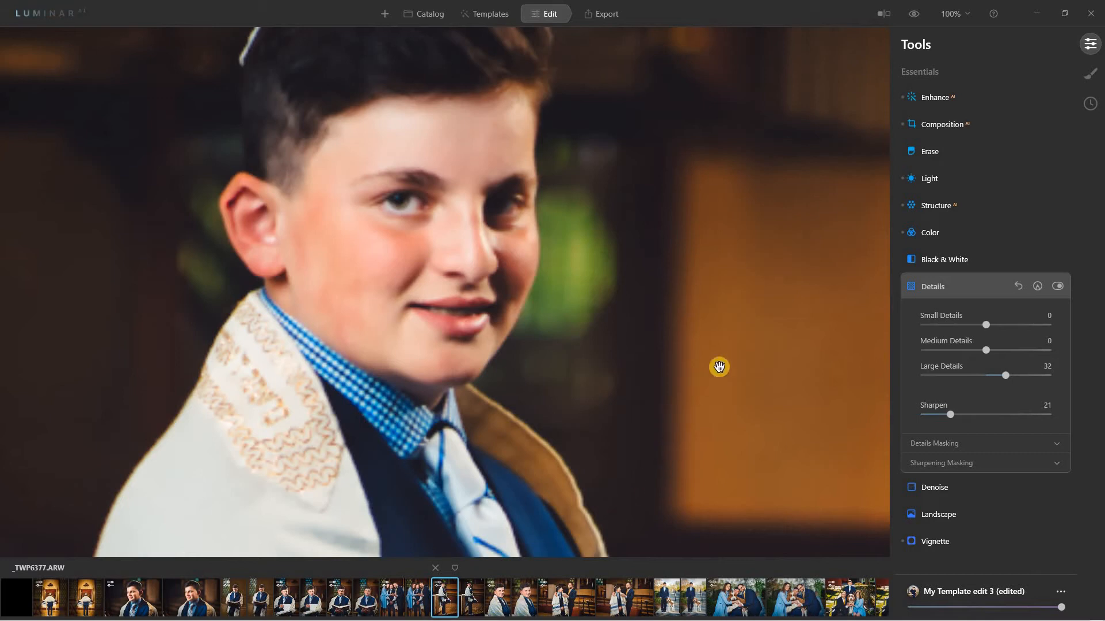
{"action": "left_click", "coordinate": [965, 289]}
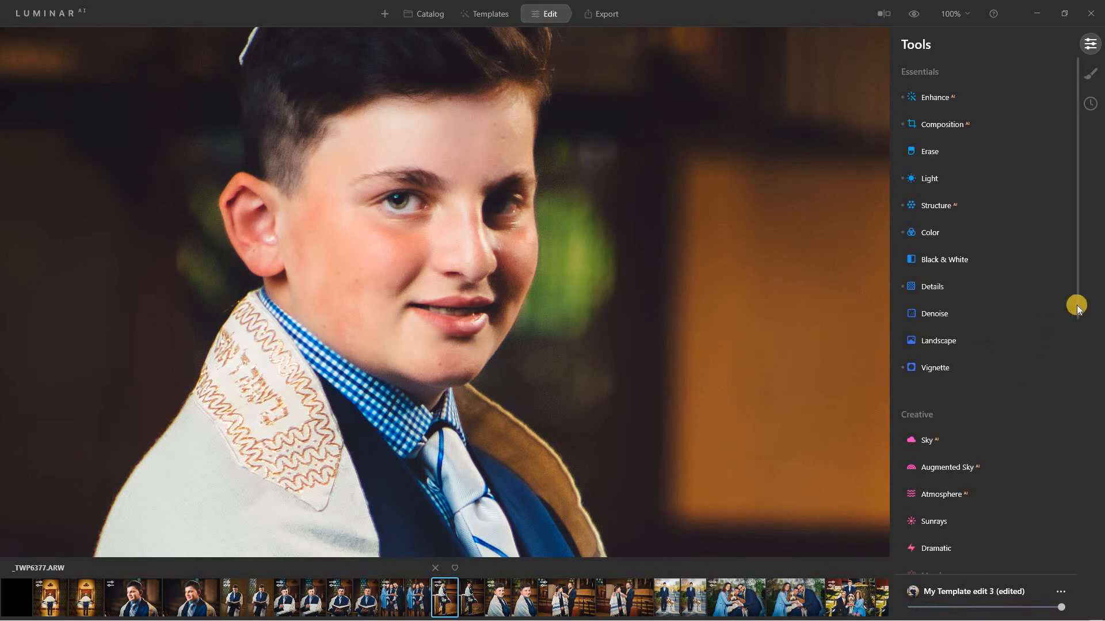
Browse Sky, Augmented Sky and Atmosphere (keeping Fog), then open Sunrays with Amount at 0.
{"action": "left_click_drag", "start_coordinate": [1077, 308], "coordinate": [1071, 447]}
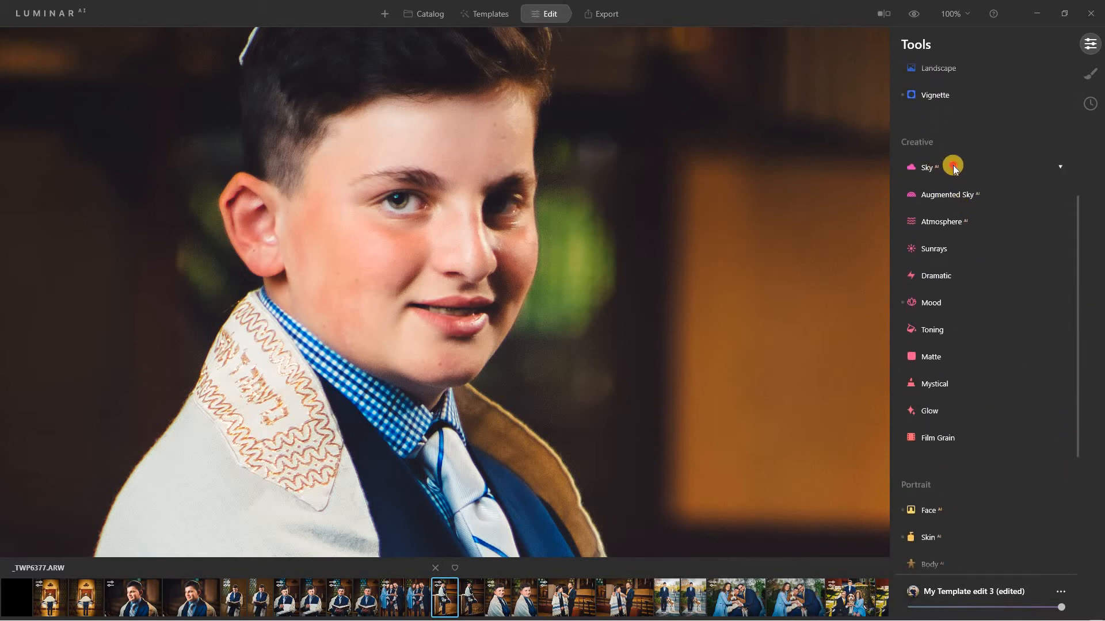
{"action": "left_click", "coordinate": [954, 168]}
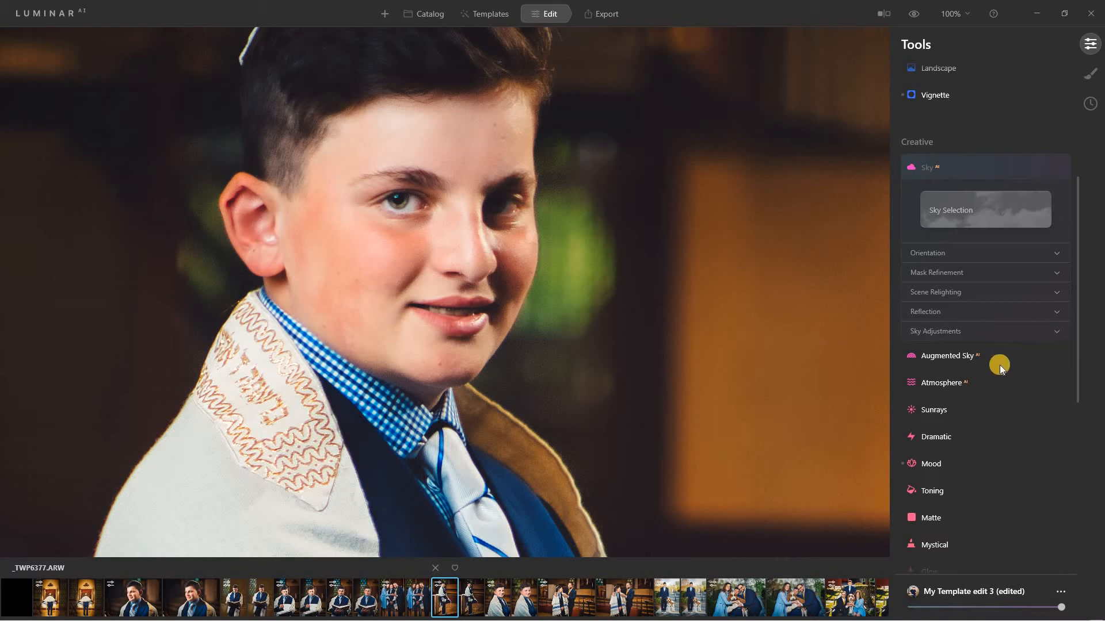
{"action": "left_click", "coordinate": [983, 361]}
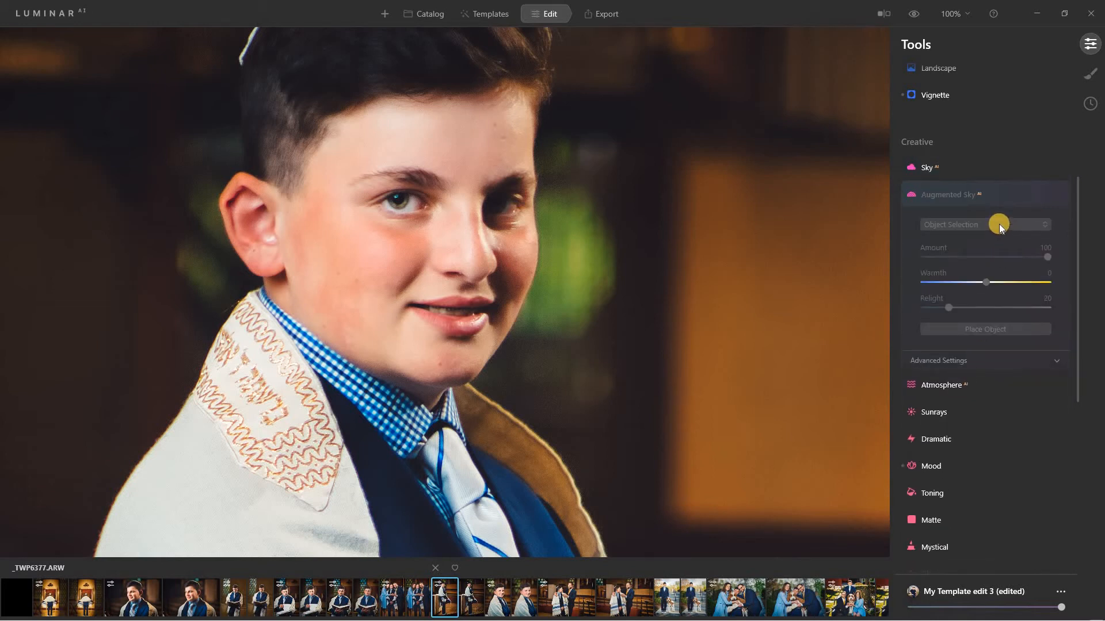
{"action": "left_click", "coordinate": [1008, 195]}
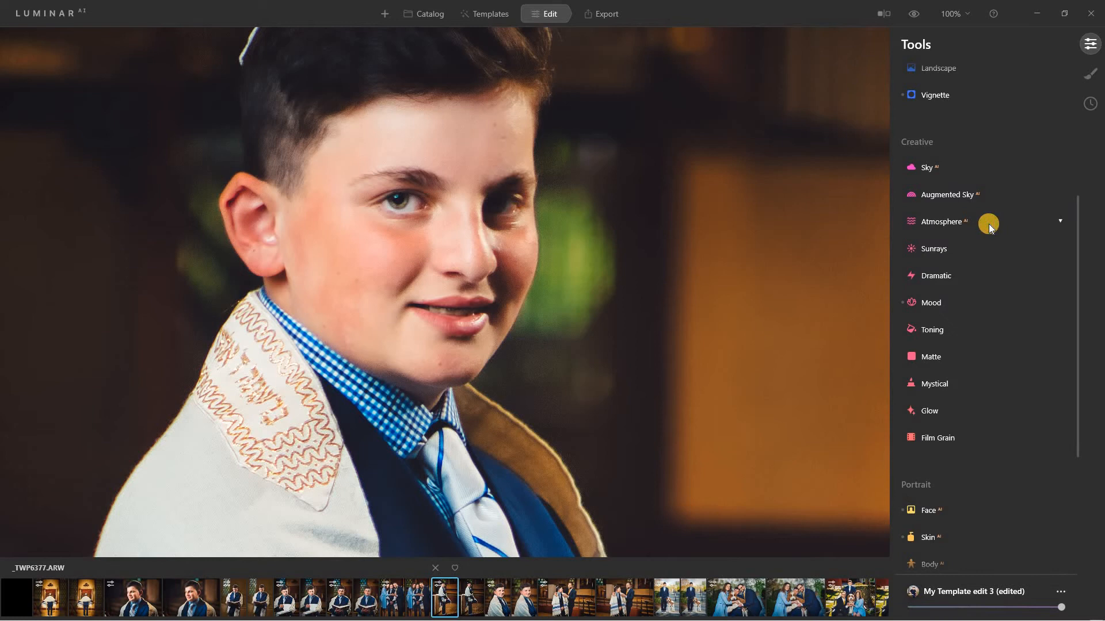
{"action": "left_click", "coordinate": [989, 225]}
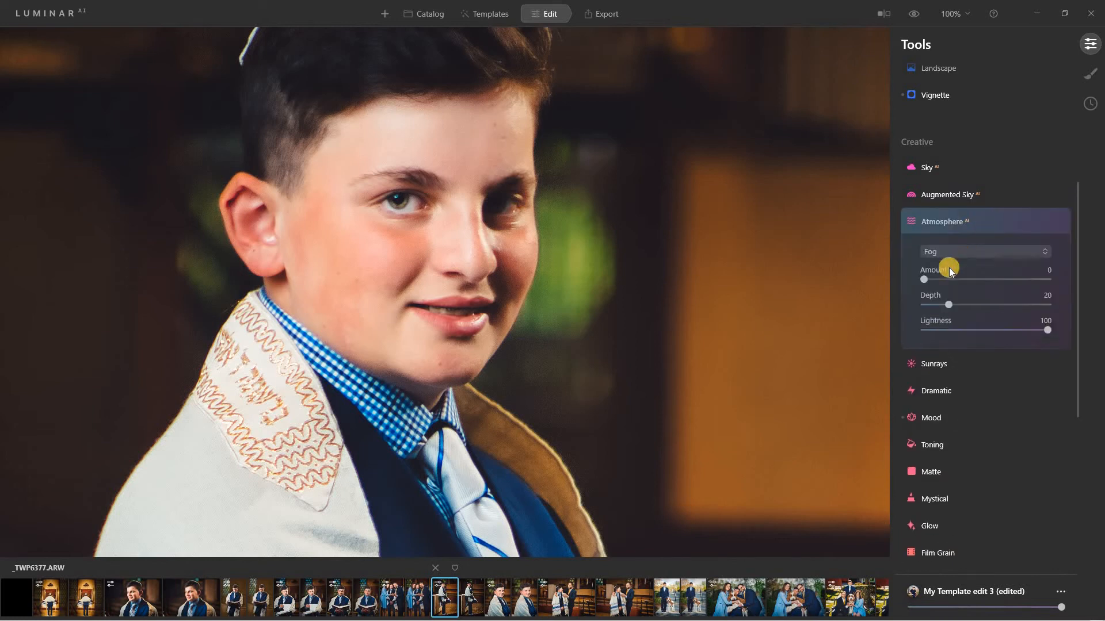
{"action": "left_click", "coordinate": [981, 253]}
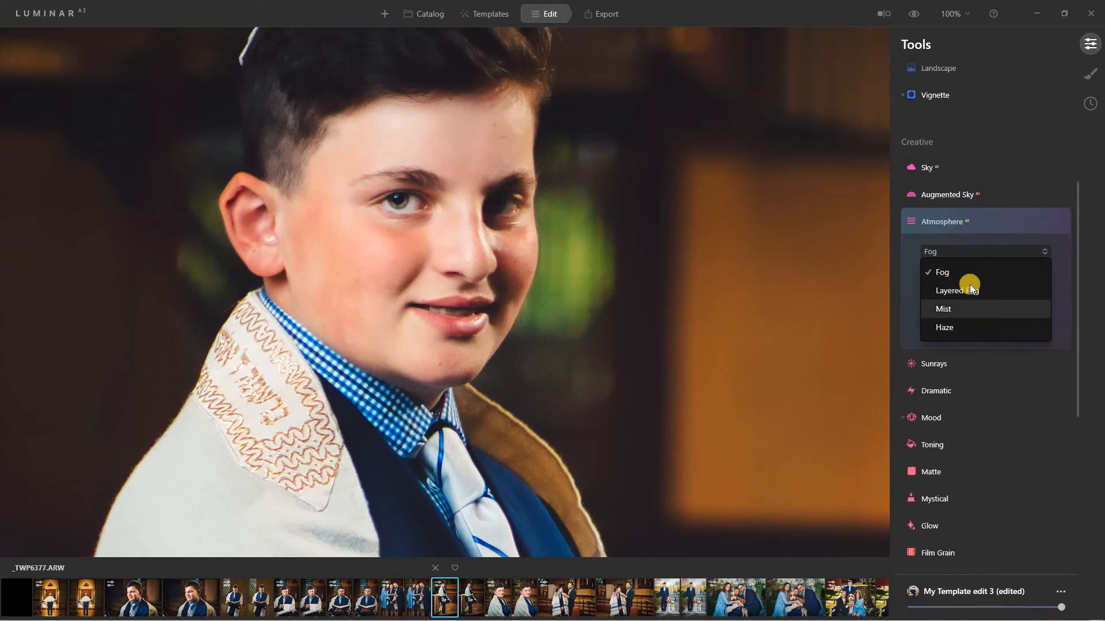
{"action": "left_click", "coordinate": [989, 224]}
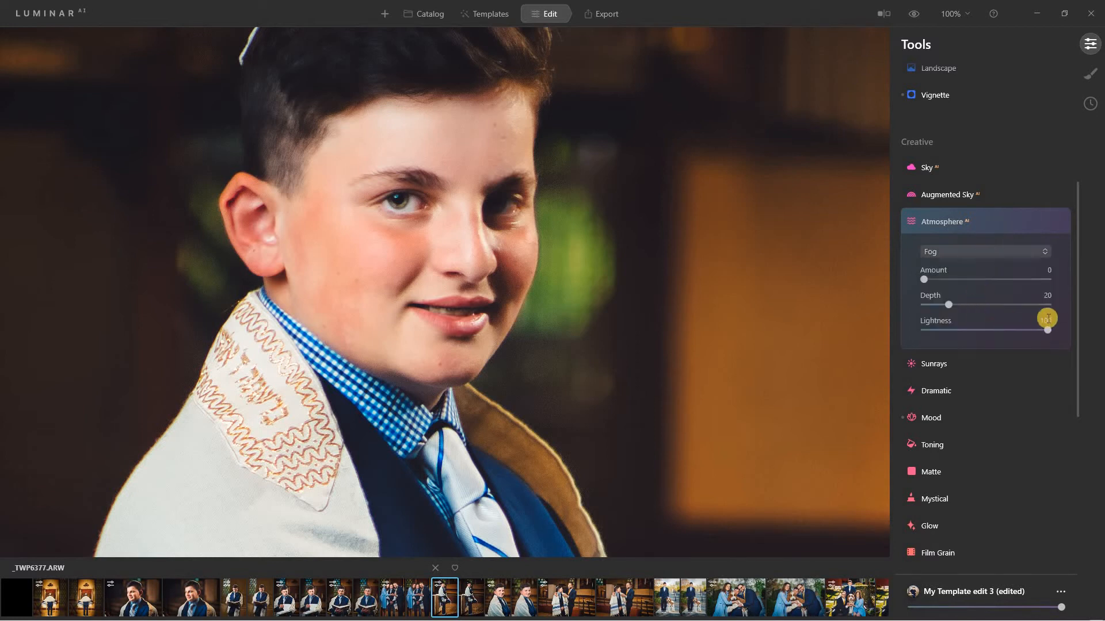
{"action": "left_click", "coordinate": [986, 363]}
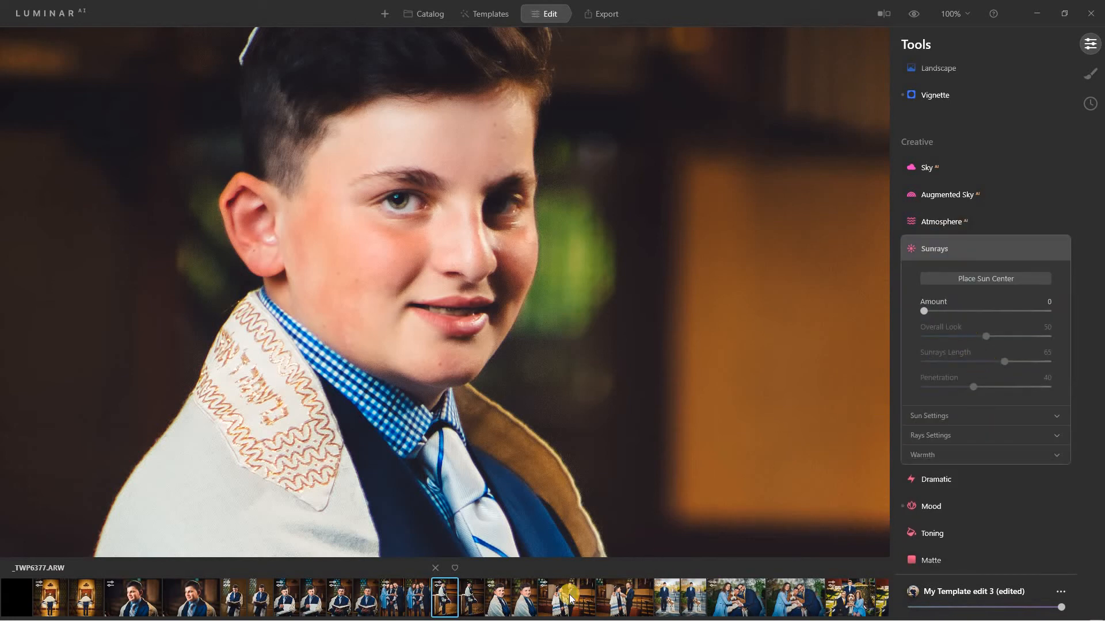
{"action": "left_click_drag", "start_coordinate": [515, 618], "coordinate": [884, 600]}
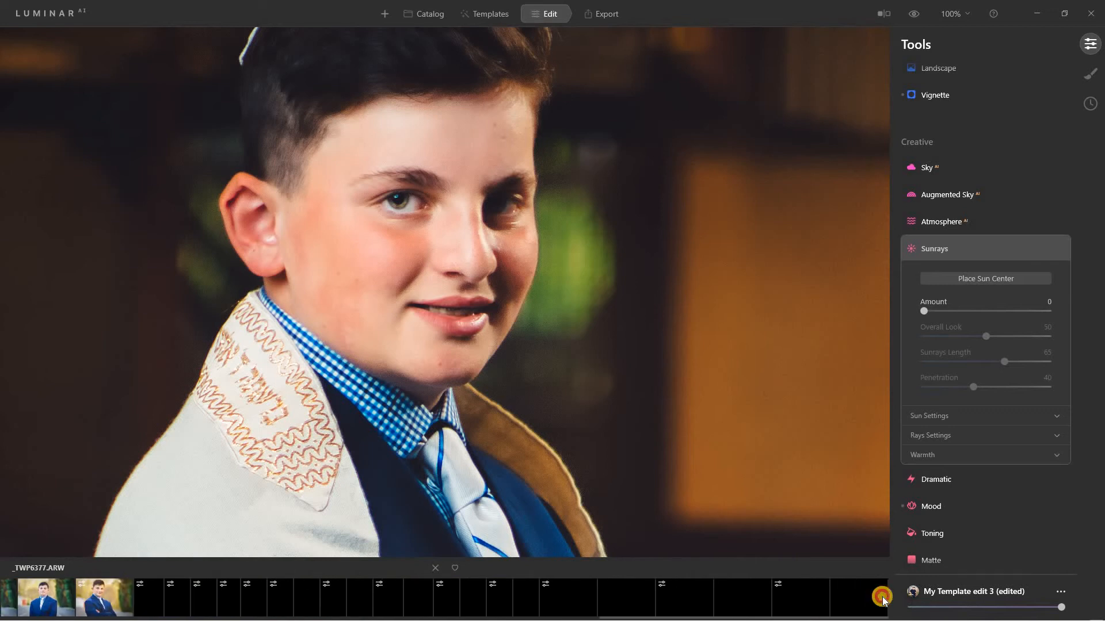
On _TWP7179.ARW, push Sunrays Amount to 100 and compare it on and off.
{"action": "left_click", "coordinate": [687, 599]}
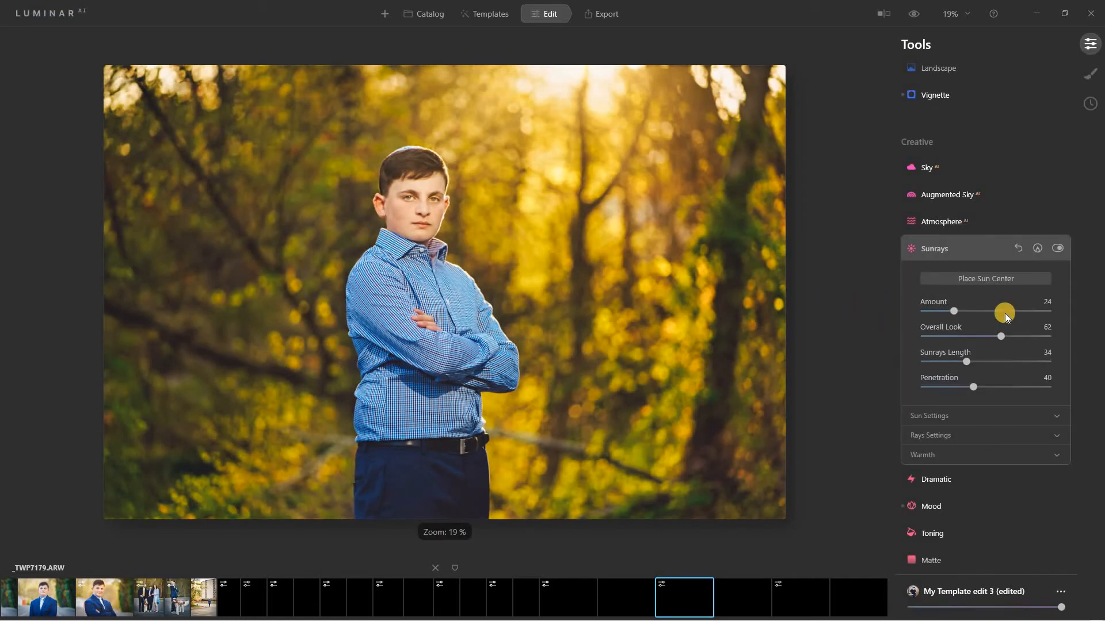
{"action": "left_click", "coordinate": [953, 313]}
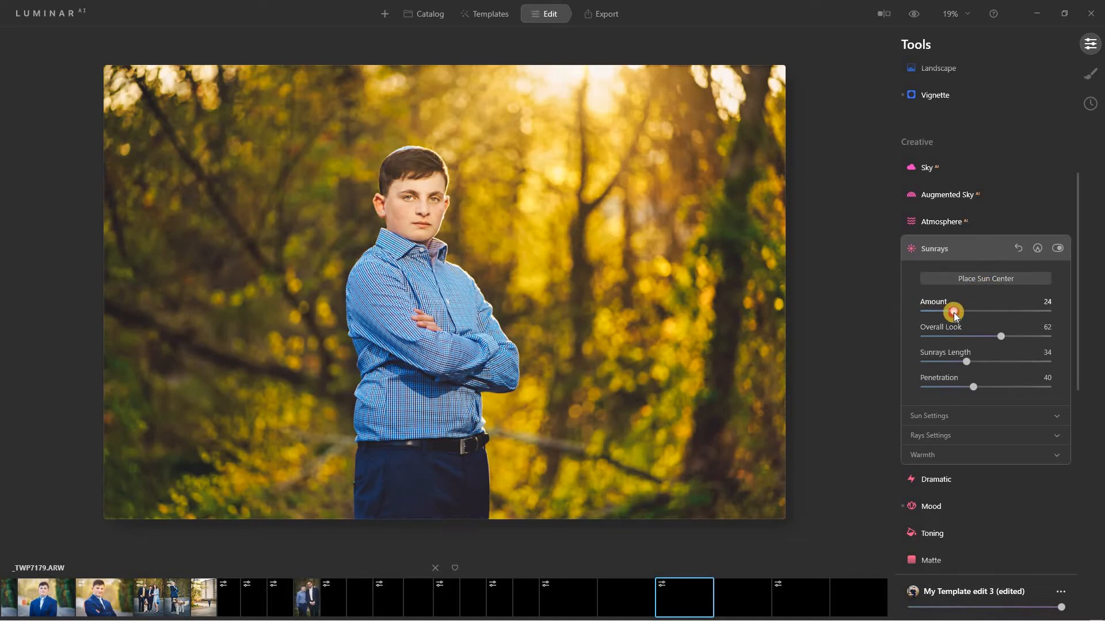
{"action": "left_click_drag", "start_coordinate": [953, 312], "coordinate": [1061, 306]}
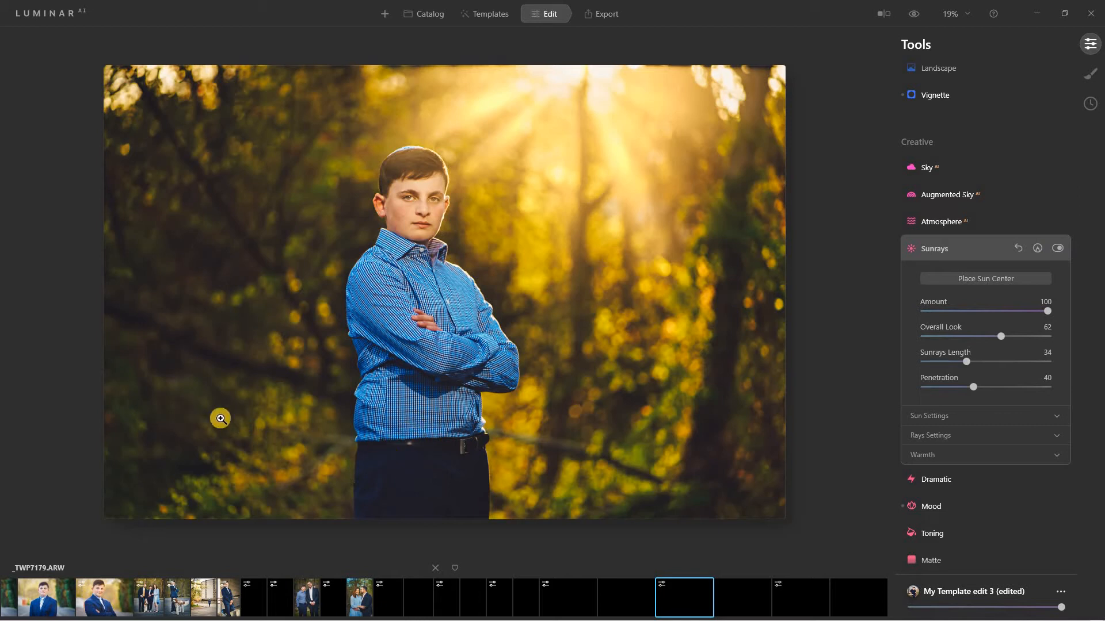
{"action": "left_click", "coordinate": [1056, 247]}
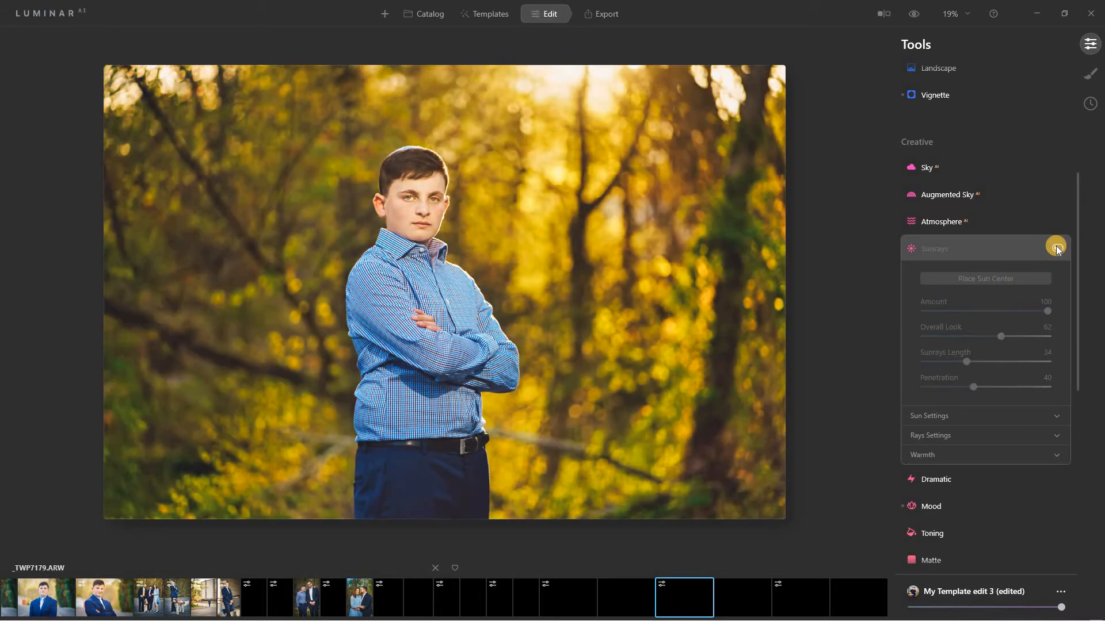
{"action": "left_click", "coordinate": [1056, 248]}
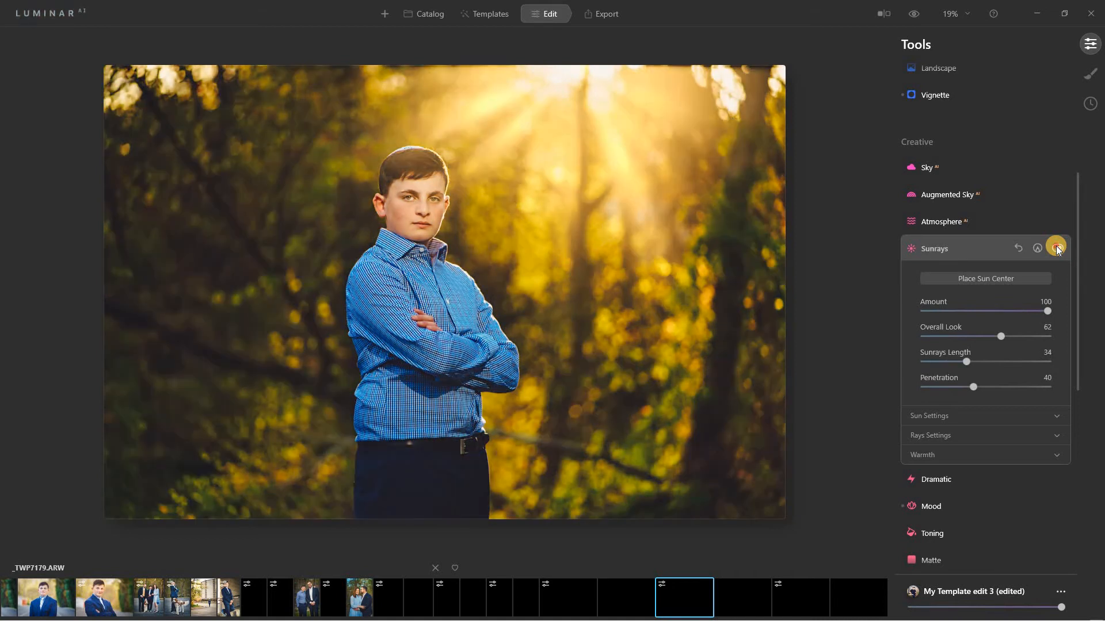
{"action": "left_click", "coordinate": [1056, 247]}
{"action": "left_click", "coordinate": [1056, 247]}
Shift the sun centre right, then set Penetration 29, Amount 7 and Overall Look 51.
{"action": "left_click", "coordinate": [982, 280]}
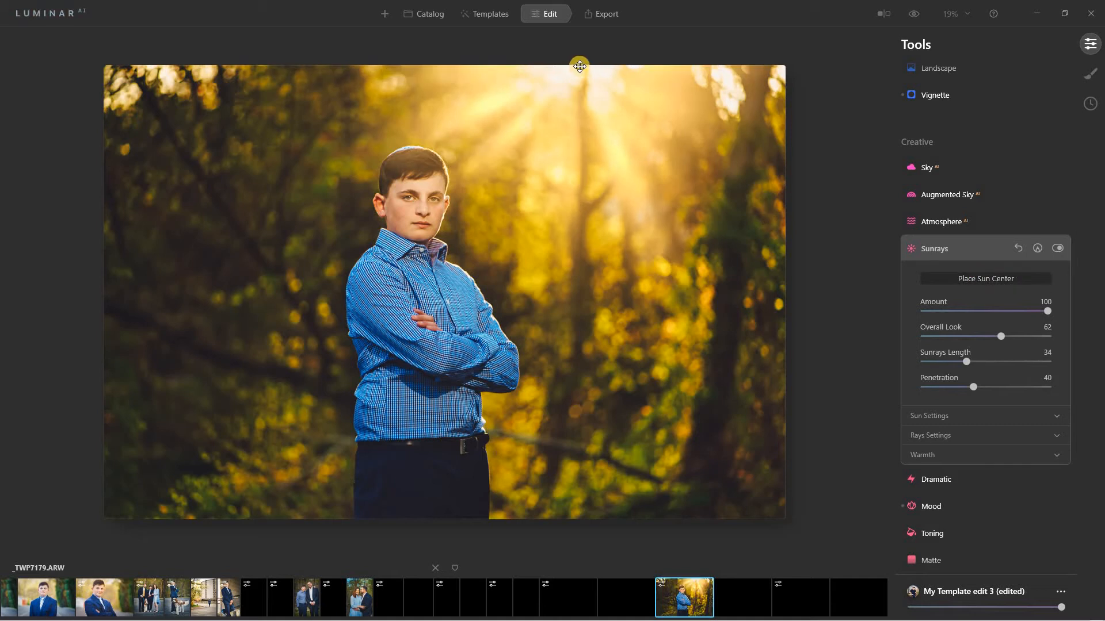
{"action": "mouse_move", "coordinate": [579, 66]}
{"action": "left_mouse_down"}
{"action": "mouse_move", "coordinate": [649, 72]}
{"action": "mouse_move", "coordinate": [152, 73]}
{"action": "mouse_move", "coordinate": [492, 81]}
{"action": "mouse_move", "coordinate": [597, 65]}
{"action": "left_mouse_up"}
{"action": "left_click", "coordinate": [972, 386]}
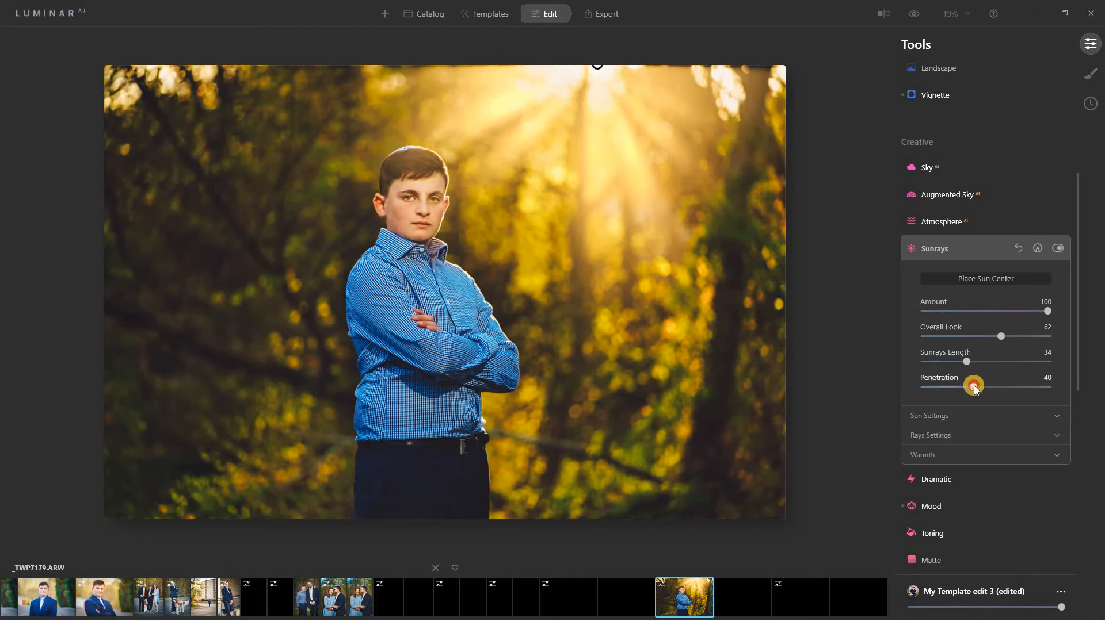
{"action": "left_click", "coordinate": [1029, 387]}
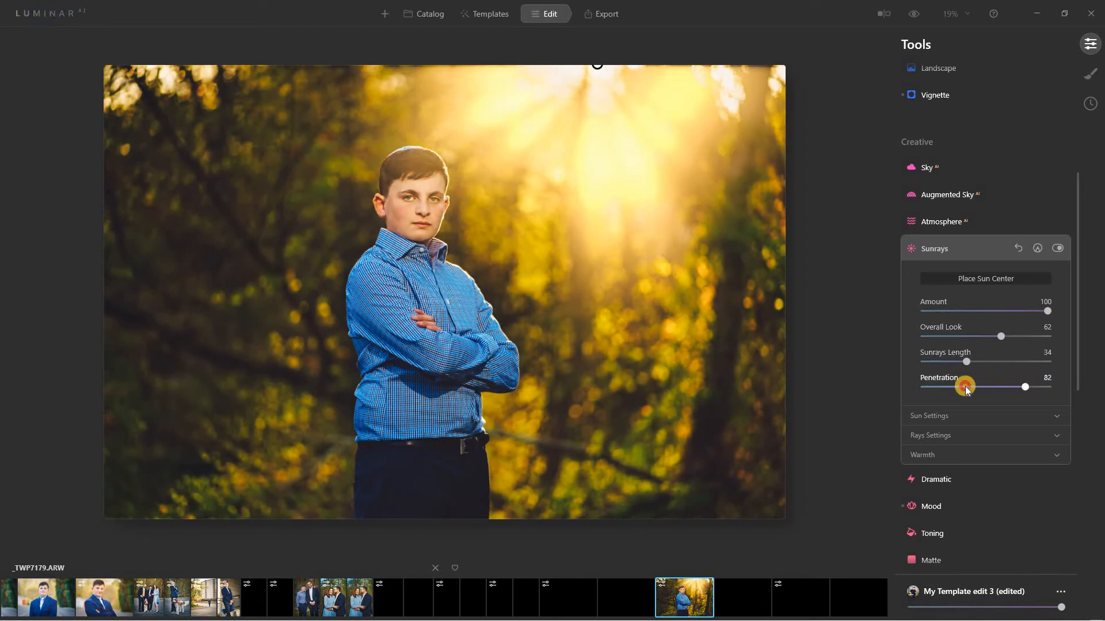
{"action": "left_click_drag", "start_coordinate": [965, 386], "coordinate": [962, 357]}
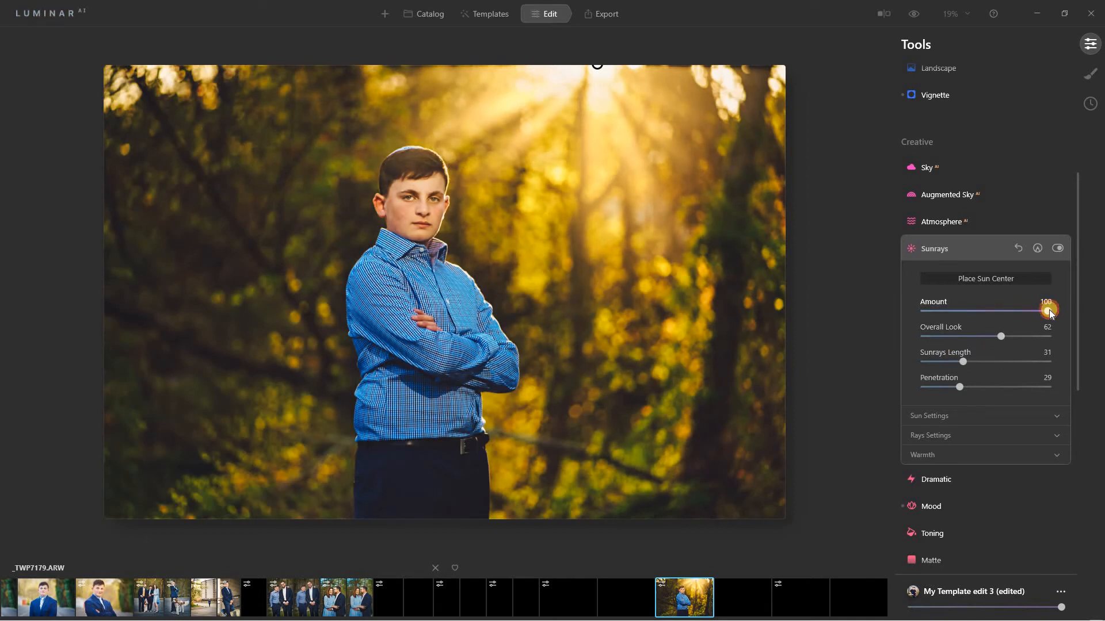
{"action": "left_click_drag", "start_coordinate": [1048, 310], "coordinate": [932, 314]}
{"action": "left_click_drag", "start_coordinate": [1002, 335], "coordinate": [972, 340]}
Collapse Sunrays and keep the Beijing LUT in Mood, comparing it on and off.
{"action": "left_click", "coordinate": [979, 249]}
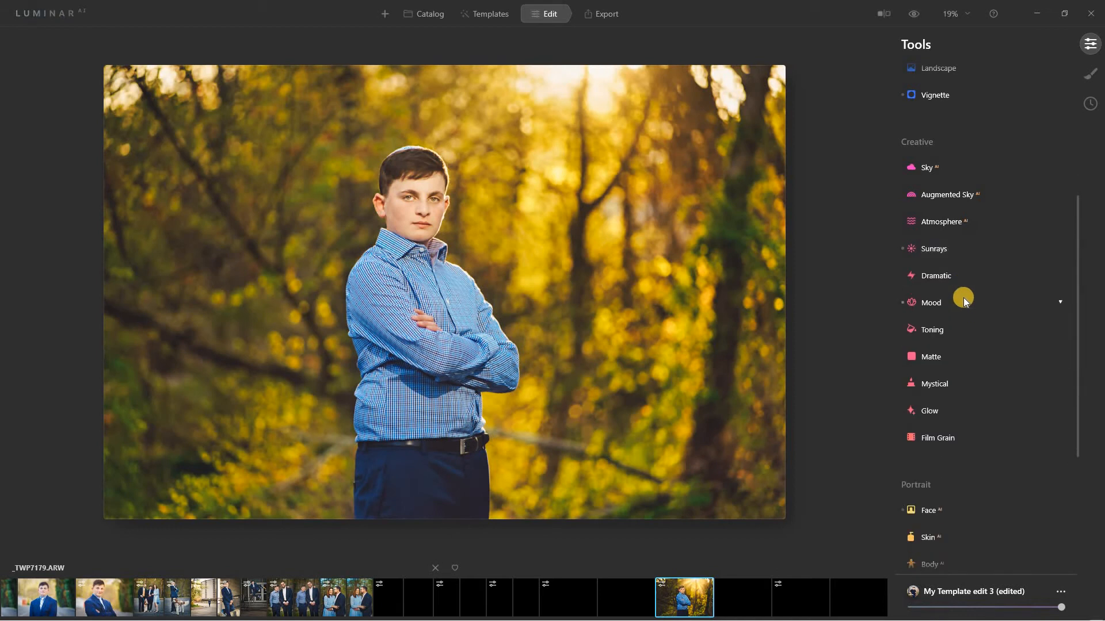
{"action": "left_click", "coordinate": [967, 303]}
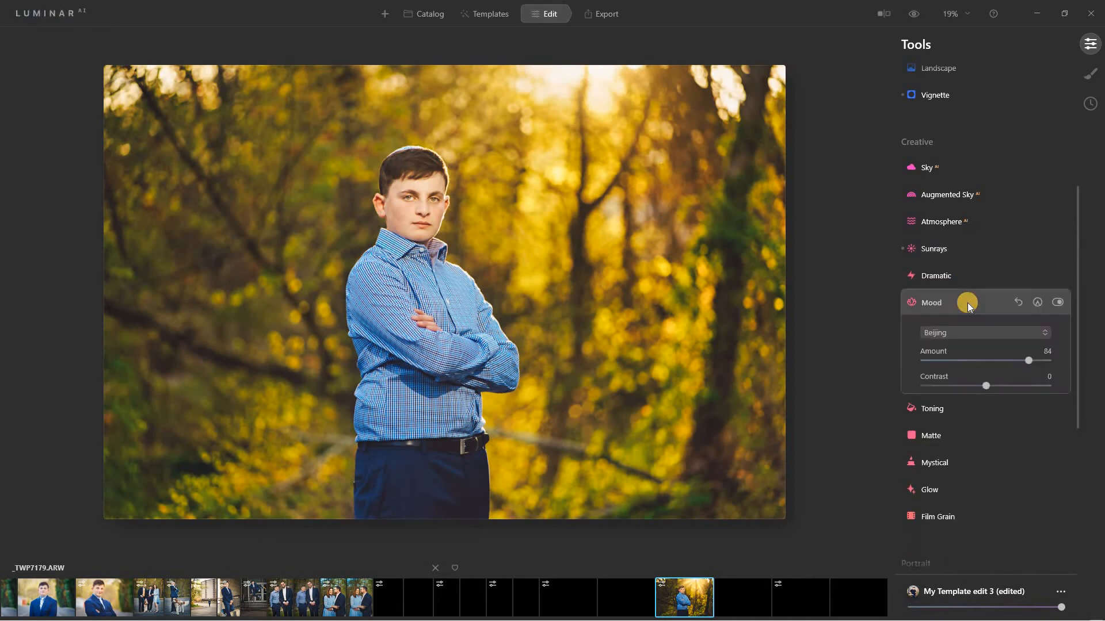
{"action": "left_click", "coordinate": [992, 333]}
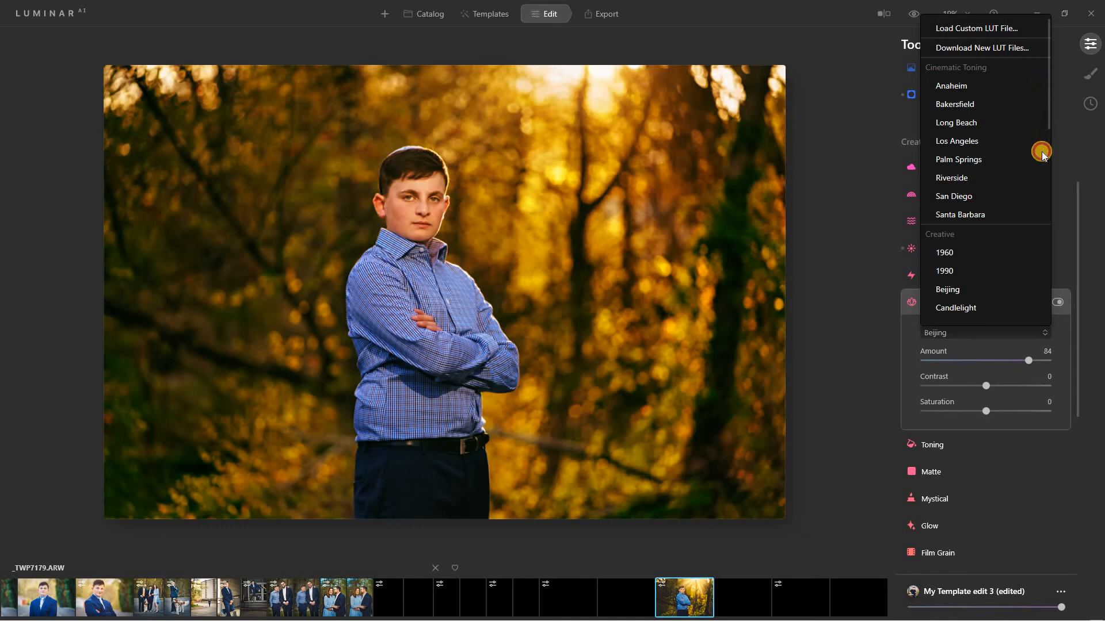
{"action": "scroll", "coordinate": [1041, 171], "scroll_direction": "down", "scroll_amount": 2}
{"action": "scroll", "coordinate": [1041, 178], "scroll_direction": "down", "scroll_amount": 1}
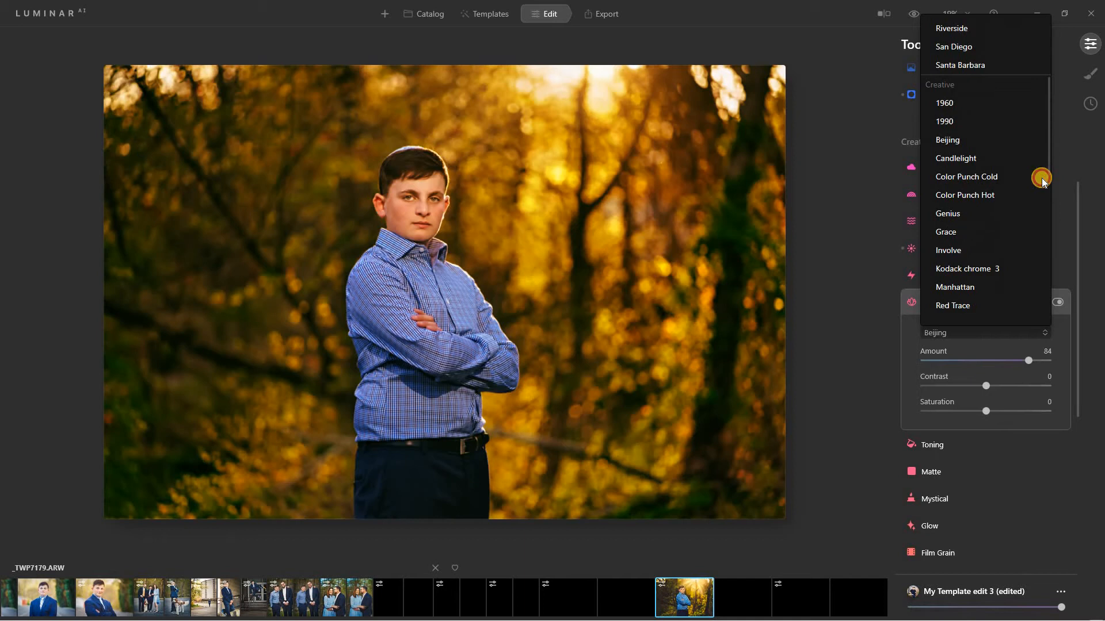
{"action": "scroll", "coordinate": [1036, 193], "scroll_direction": "down", "scroll_amount": 1}
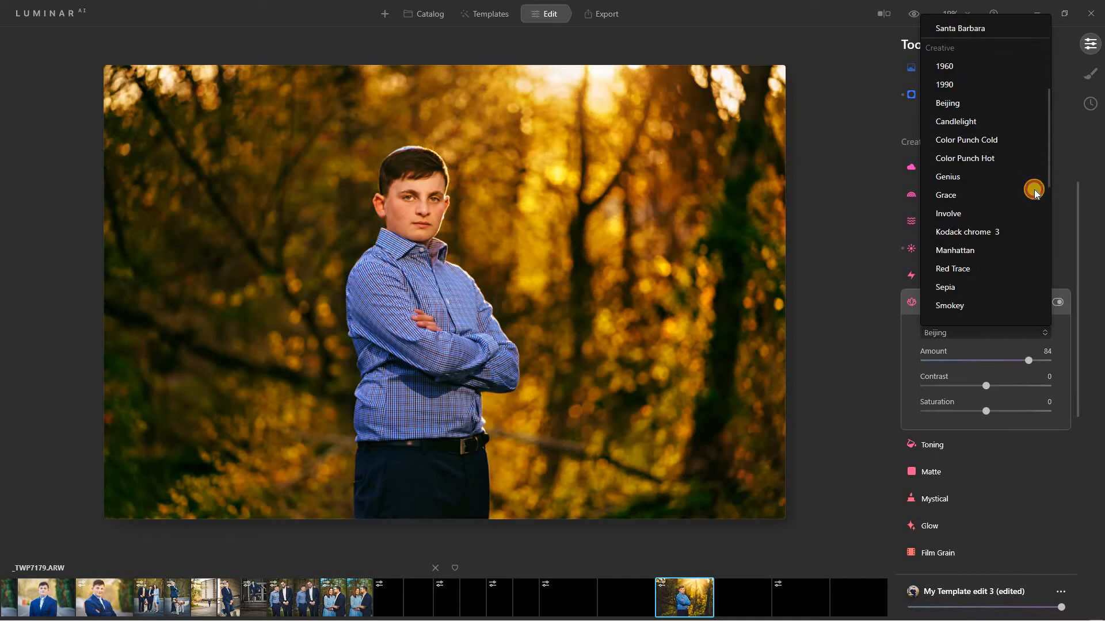
{"action": "scroll", "coordinate": [1034, 167], "scroll_direction": "up", "scroll_amount": 1}
{"action": "scroll", "coordinate": [1033, 167], "scroll_direction": "up", "scroll_amount": 1}
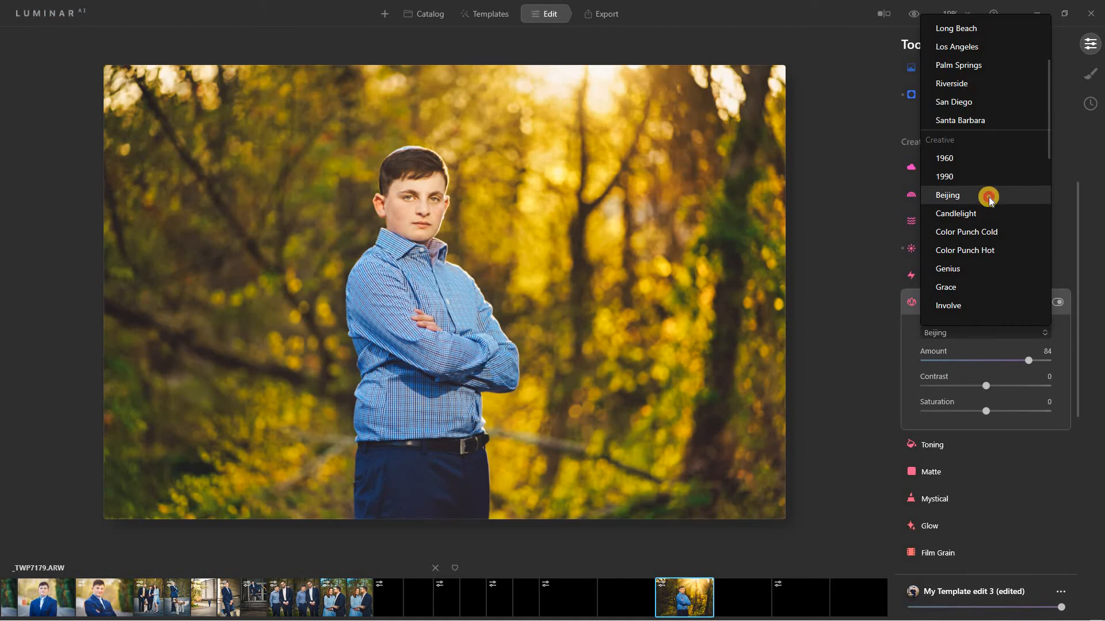
{"action": "left_click", "coordinate": [988, 196]}
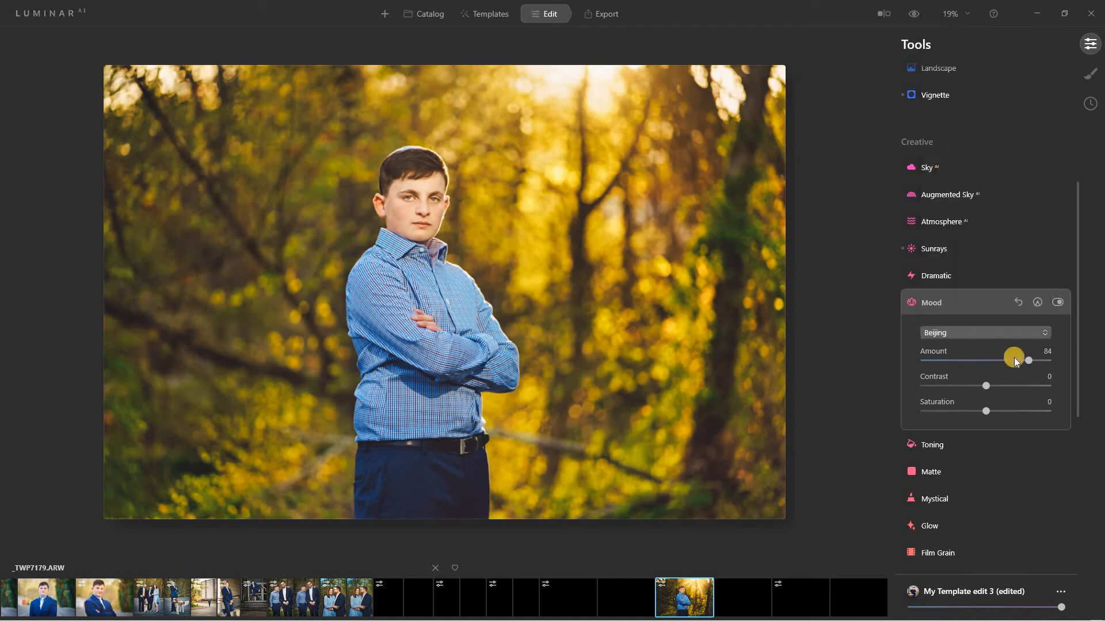
{"action": "left_click", "coordinate": [1061, 300]}
{"action": "left_click", "coordinate": [1061, 300]}
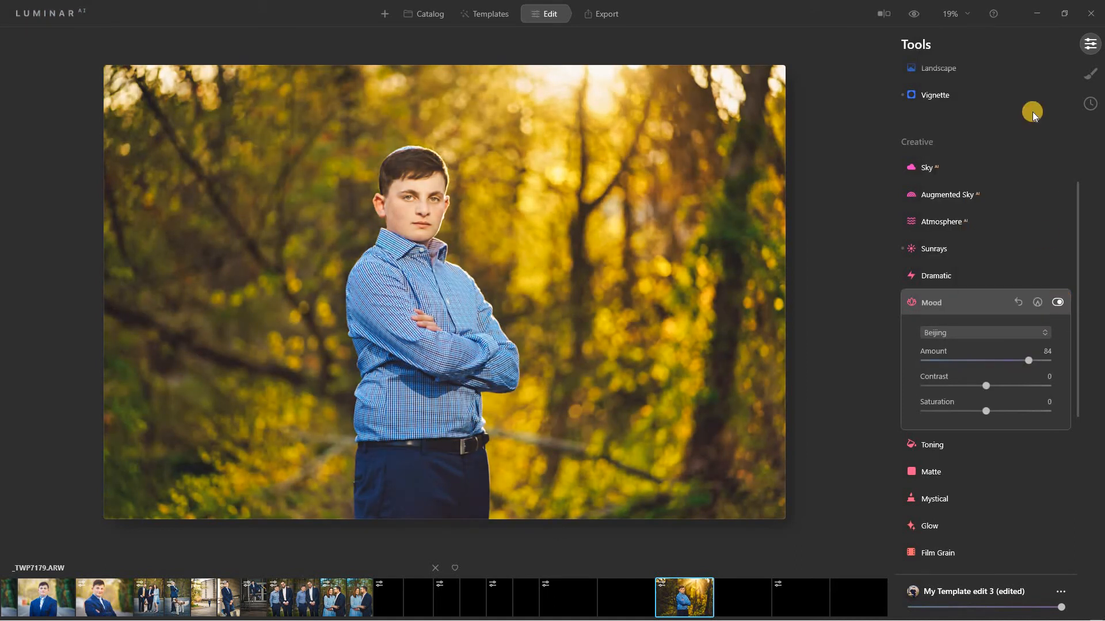
Zoom the portrait to 50% and frame the boy's face.
{"action": "left_click", "coordinate": [952, 14]}
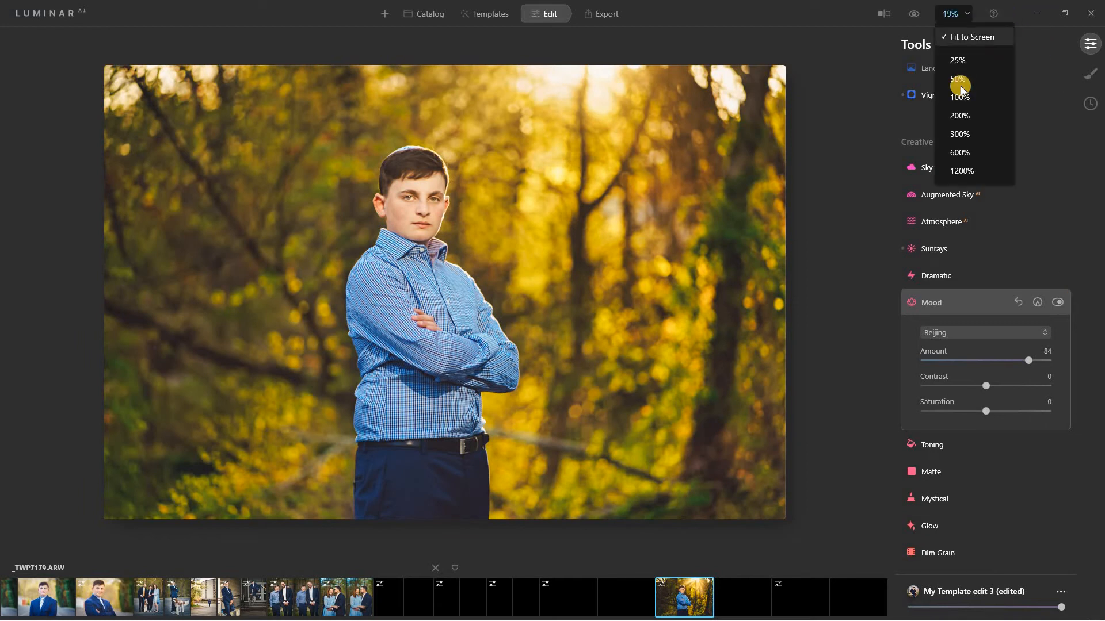
{"action": "left_click", "coordinate": [958, 79]}
{"action": "left_click_drag", "start_coordinate": [520, 194], "coordinate": [865, 313]}
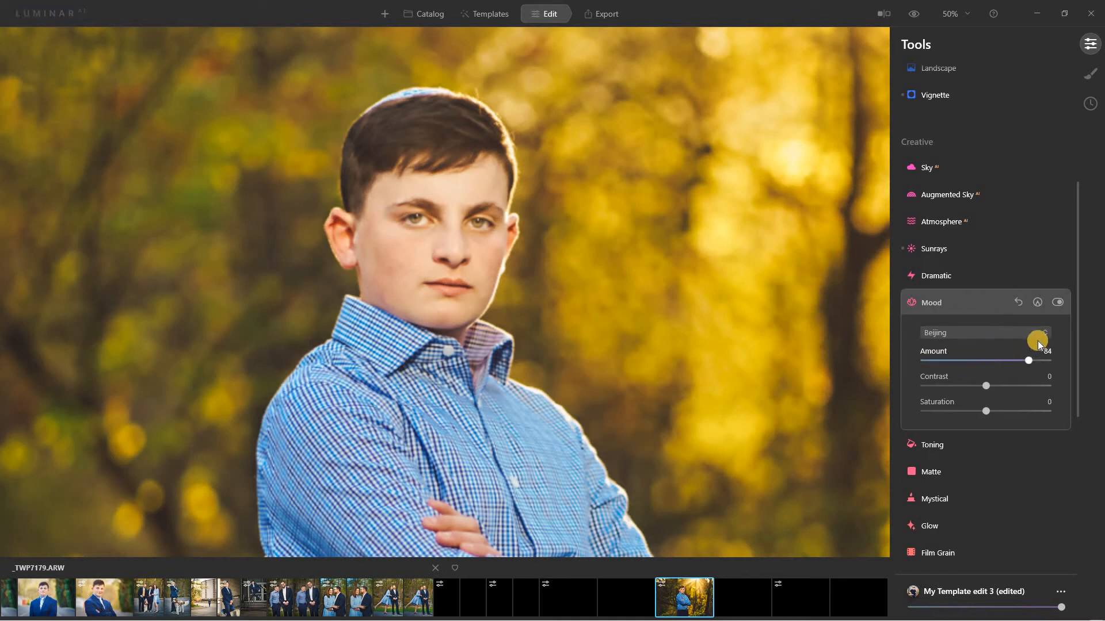
Toggle the Beijing Mood effect off and on repeatedly to compare.
{"action": "left_click", "coordinate": [1057, 306]}
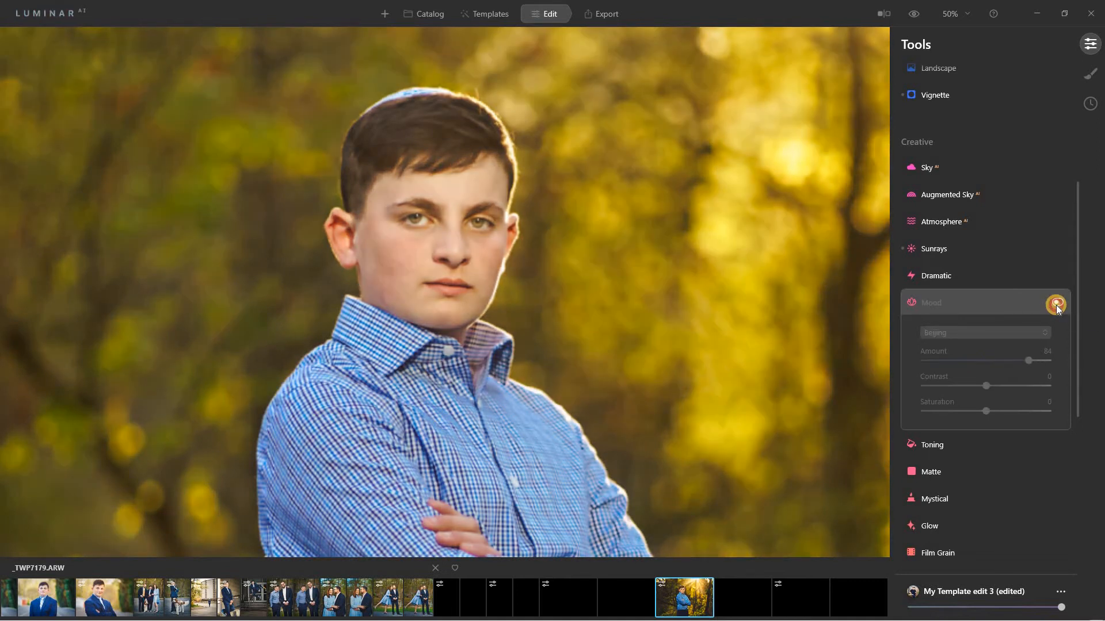
{"action": "left_click", "coordinate": [1056, 306]}
{"action": "left_click", "coordinate": [1056, 306]}
{"action": "left_click", "coordinate": [1056, 306]}
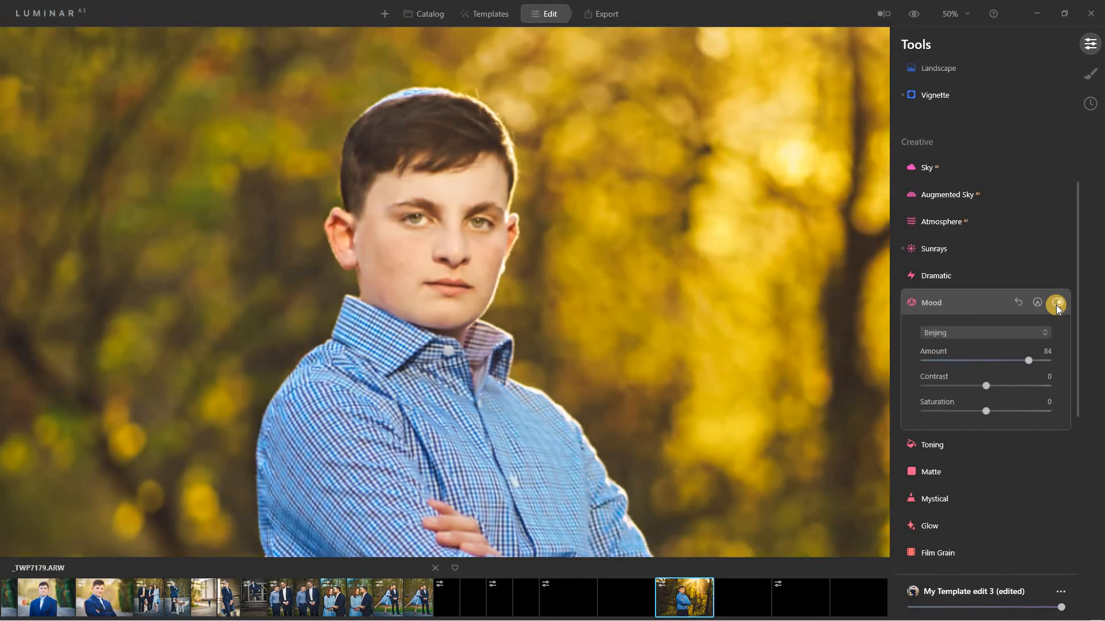
{"action": "left_click", "coordinate": [1057, 306]}
{"action": "left_click", "coordinate": [1057, 306]}
{"action": "left_click", "coordinate": [1057, 306]}
{"action": "left_click", "coordinate": [1055, 305]}
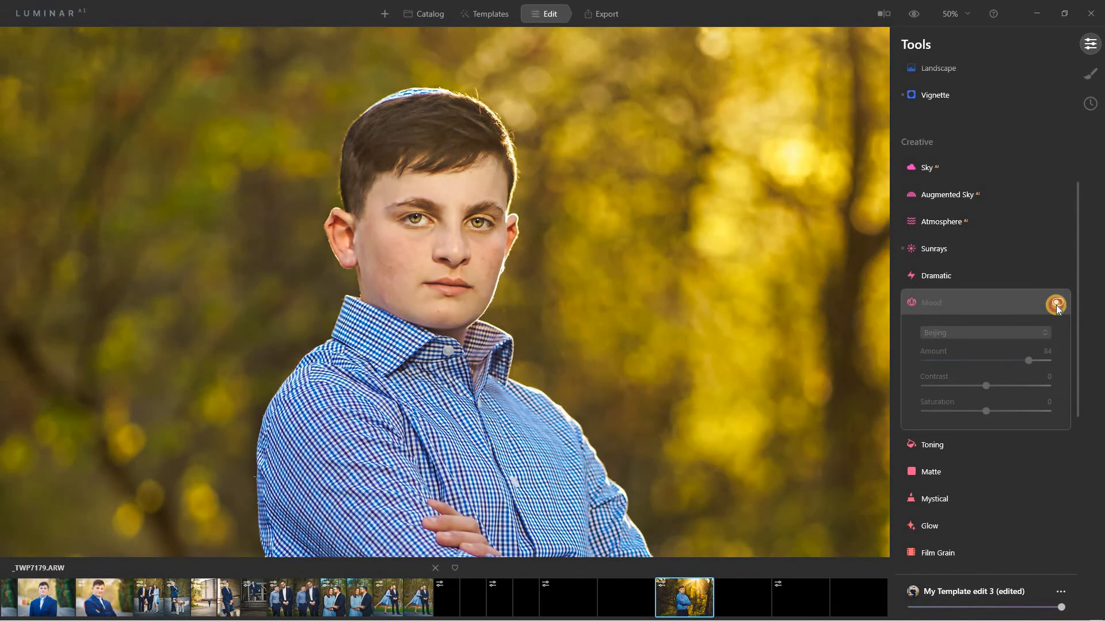
{"action": "left_click", "coordinate": [1056, 306]}
{"action": "left_click", "coordinate": [1056, 307]}
{"action": "left_click", "coordinate": [1056, 305]}
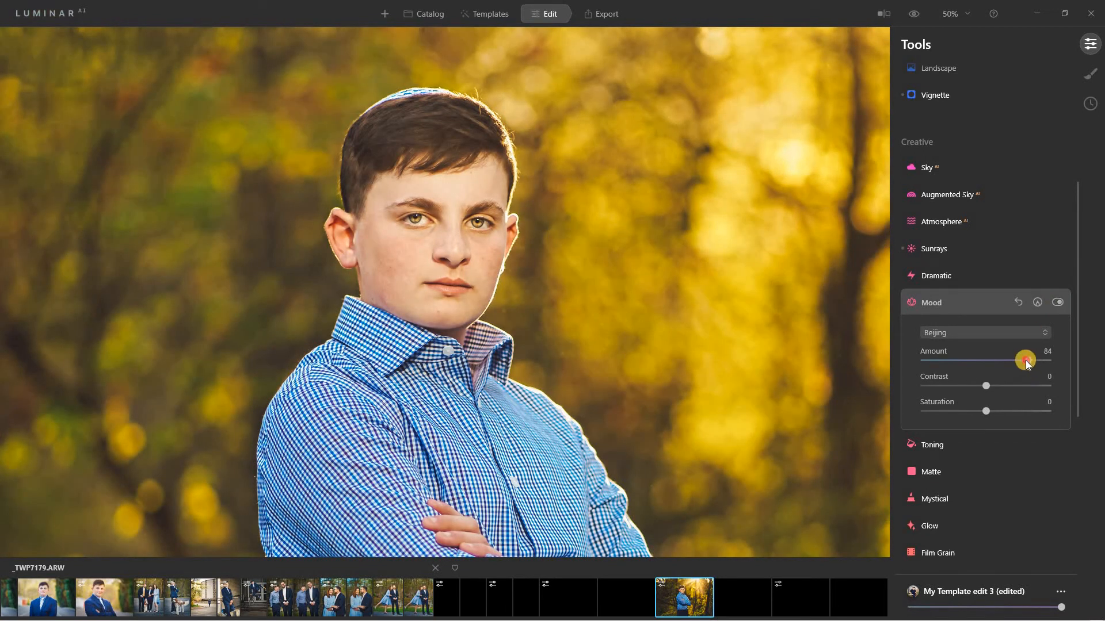
Try Mood Amount at 0, 44 and 69, and nudge Contrast to 5.
{"action": "left_click_drag", "start_coordinate": [1025, 360], "coordinate": [907, 366]}
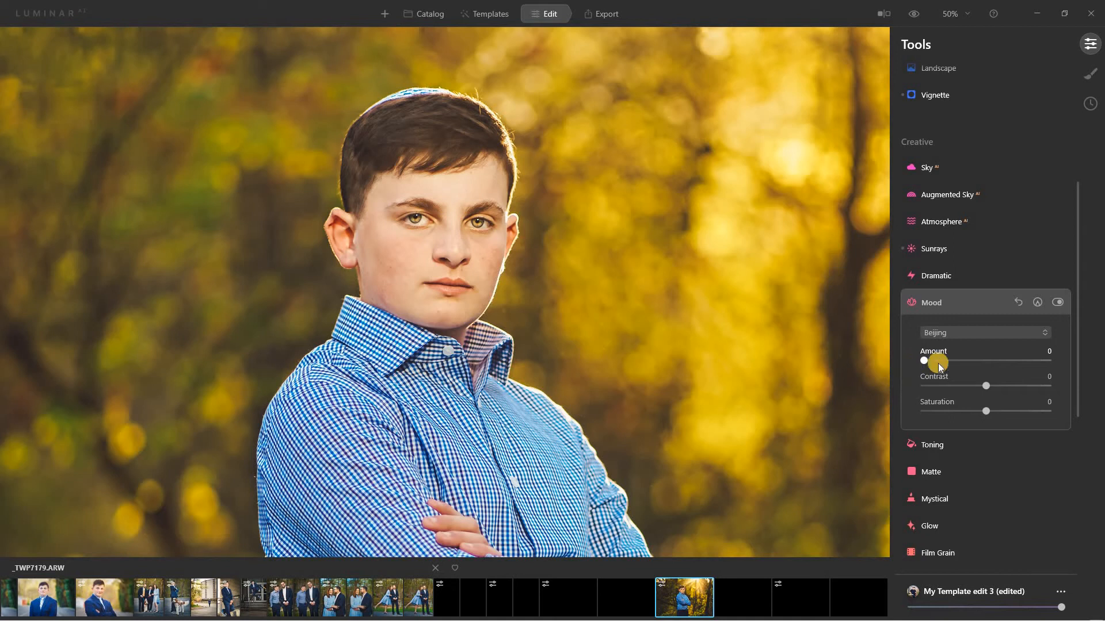
{"action": "left_click", "coordinate": [978, 358]}
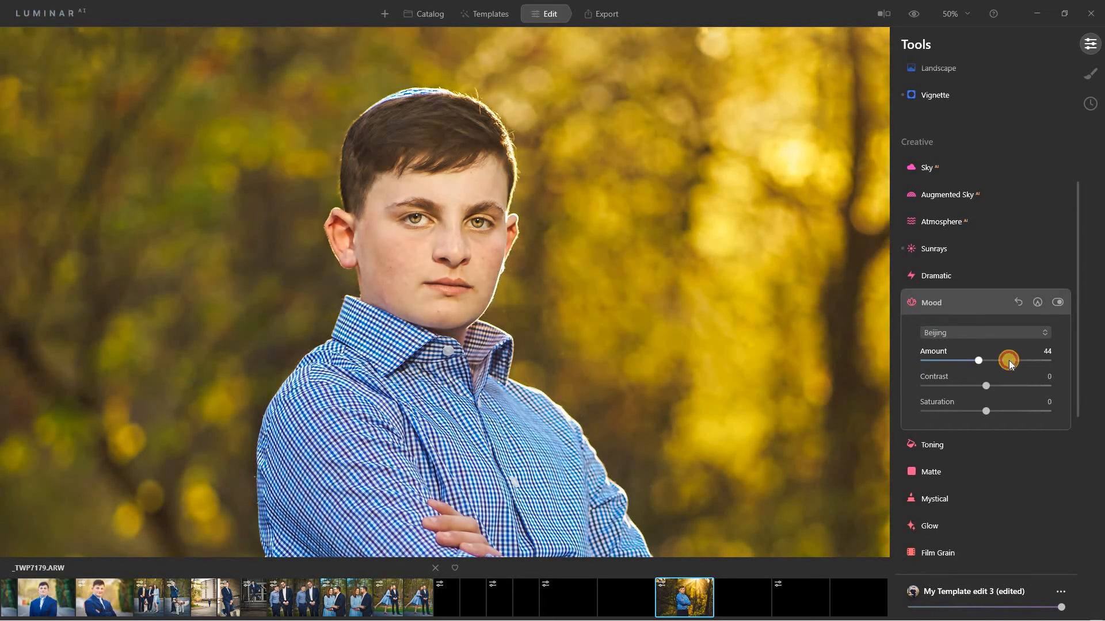
{"action": "left_click", "coordinate": [1009, 360]}
{"action": "mouse_move", "coordinate": [985, 386]}
{"action": "left_mouse_down"}
{"action": "mouse_move", "coordinate": [932, 388]}
{"action": "mouse_move", "coordinate": [1053, 378]}
{"action": "mouse_move", "coordinate": [978, 391]}
{"action": "mouse_move", "coordinate": [999, 388]}
{"action": "mouse_move", "coordinate": [989, 392]}
{"action": "left_mouse_up"}
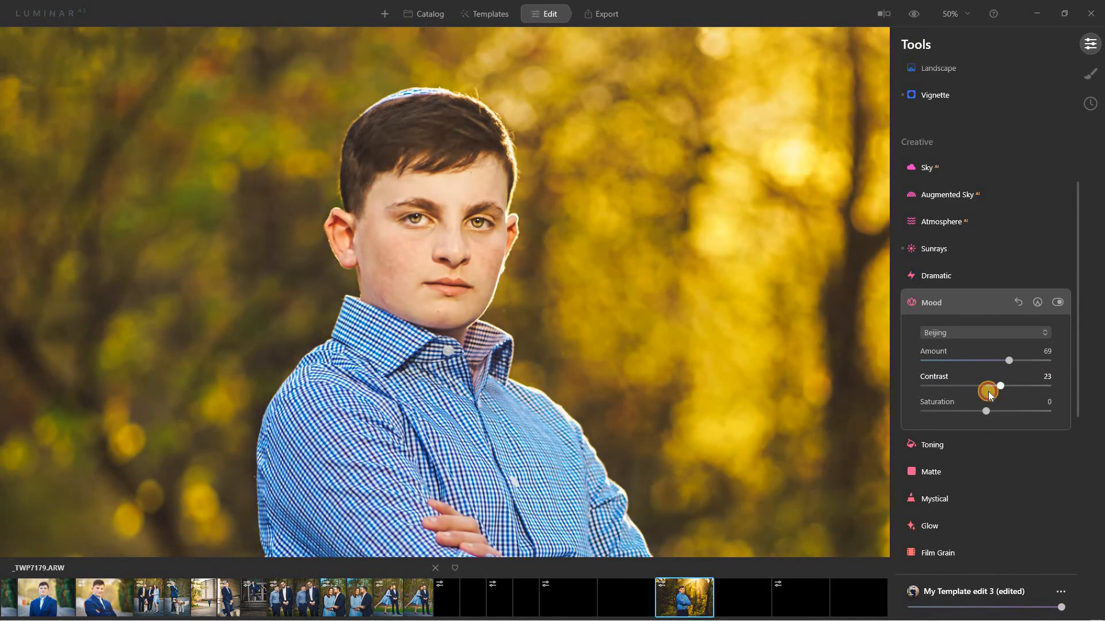
Choose the Manhattan LUT at Amount 100, compare it, and collapse Mood.
{"action": "left_click", "coordinate": [979, 334]}
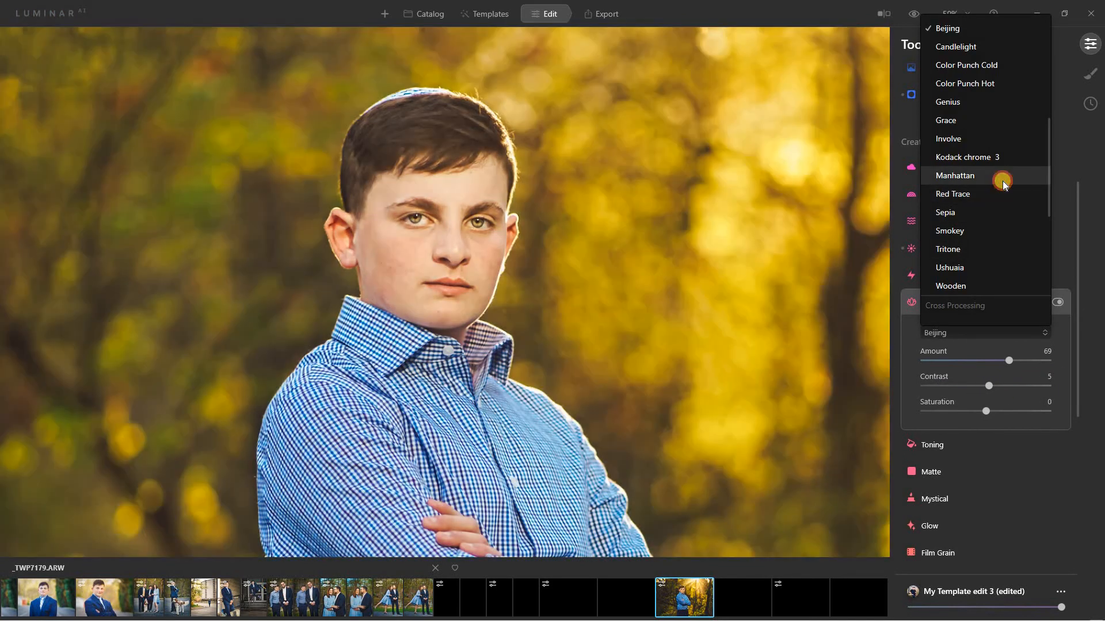
{"action": "left_click", "coordinate": [1003, 180]}
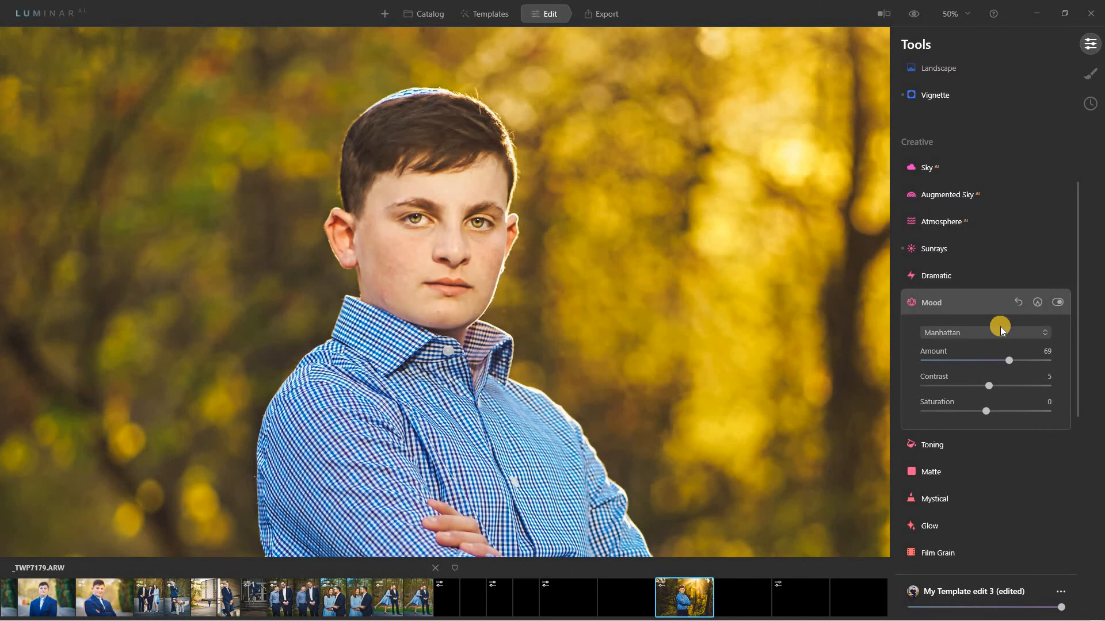
{"action": "left_click", "coordinate": [1057, 362]}
{"action": "left_click", "coordinate": [1057, 302]}
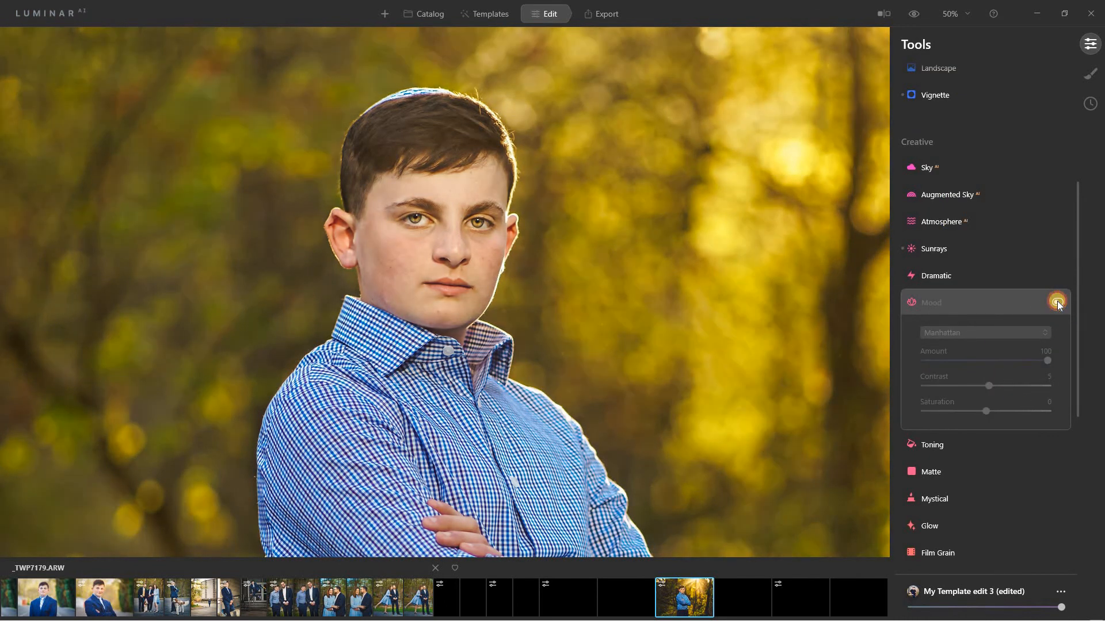
{"action": "left_click", "coordinate": [1057, 302]}
{"action": "left_click", "coordinate": [1057, 301]}
{"action": "left_click", "coordinate": [1057, 302]}
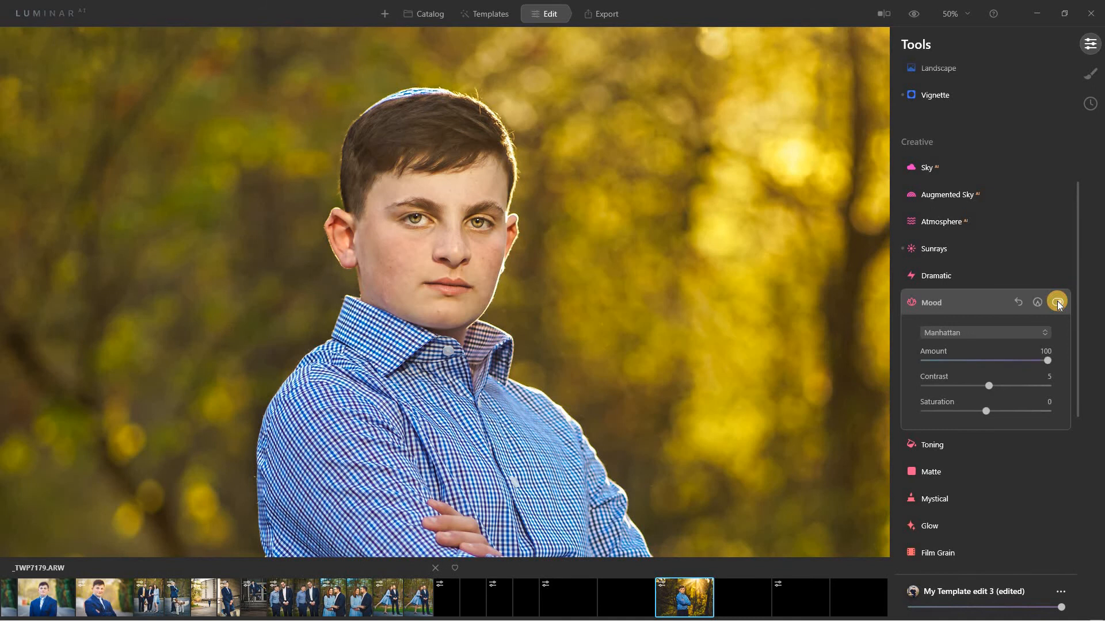
{"action": "left_click", "coordinate": [979, 297]}
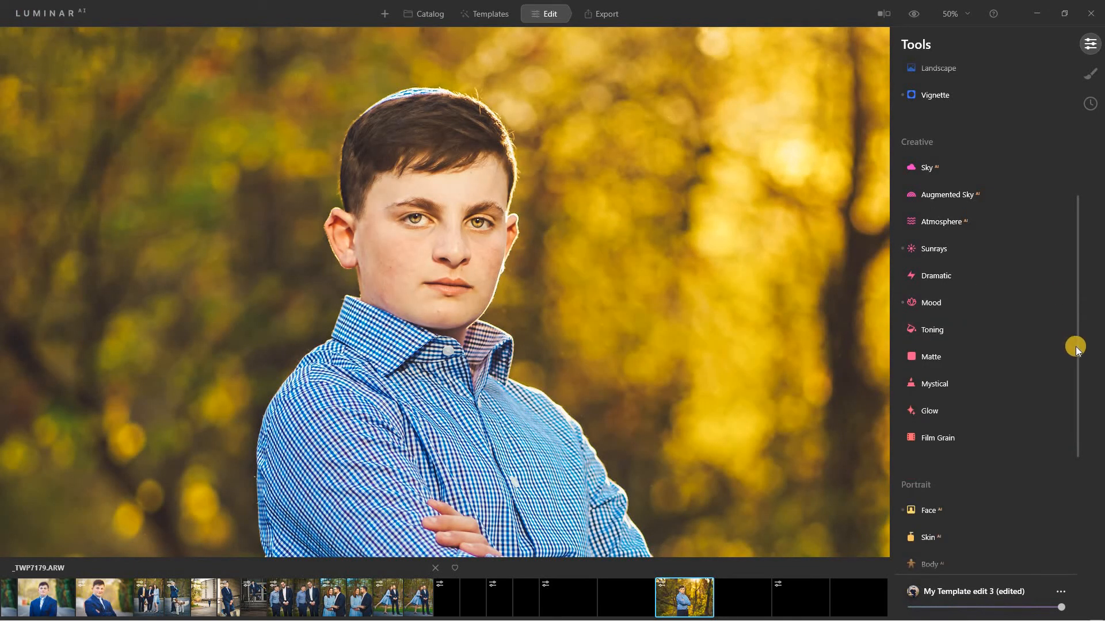
Try a strong Mystical effect, then reset its strength to 0.
{"action": "scroll", "coordinate": [1063, 411], "scroll_direction": "down", "scroll_amount": 3}
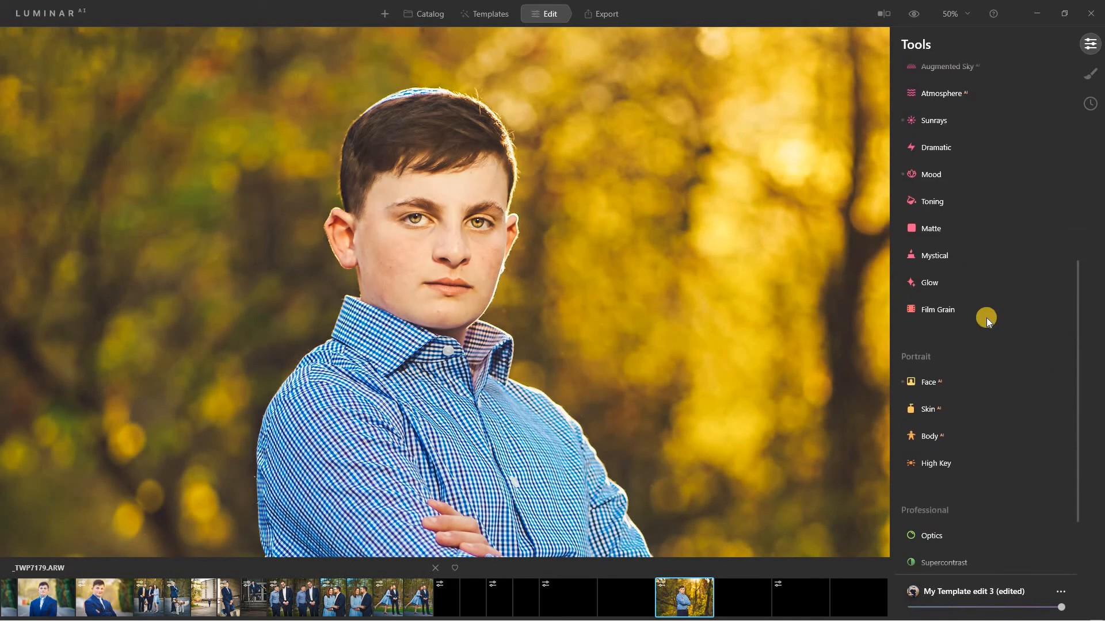
{"action": "left_click", "coordinate": [960, 254]}
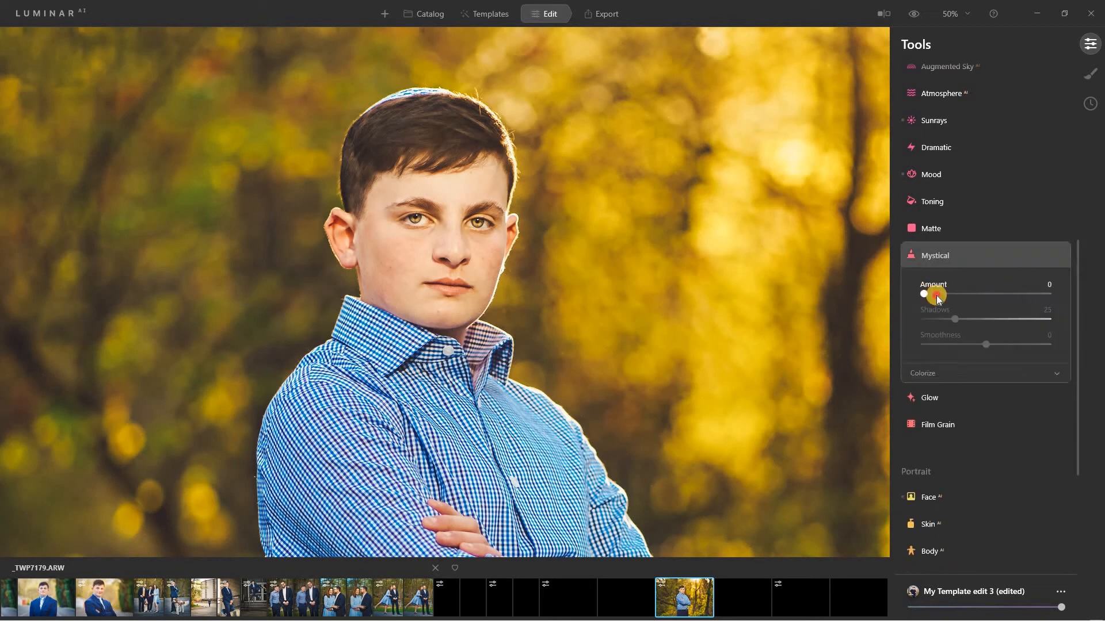
{"action": "left_click_drag", "start_coordinate": [1033, 298], "coordinate": [1036, 298]}
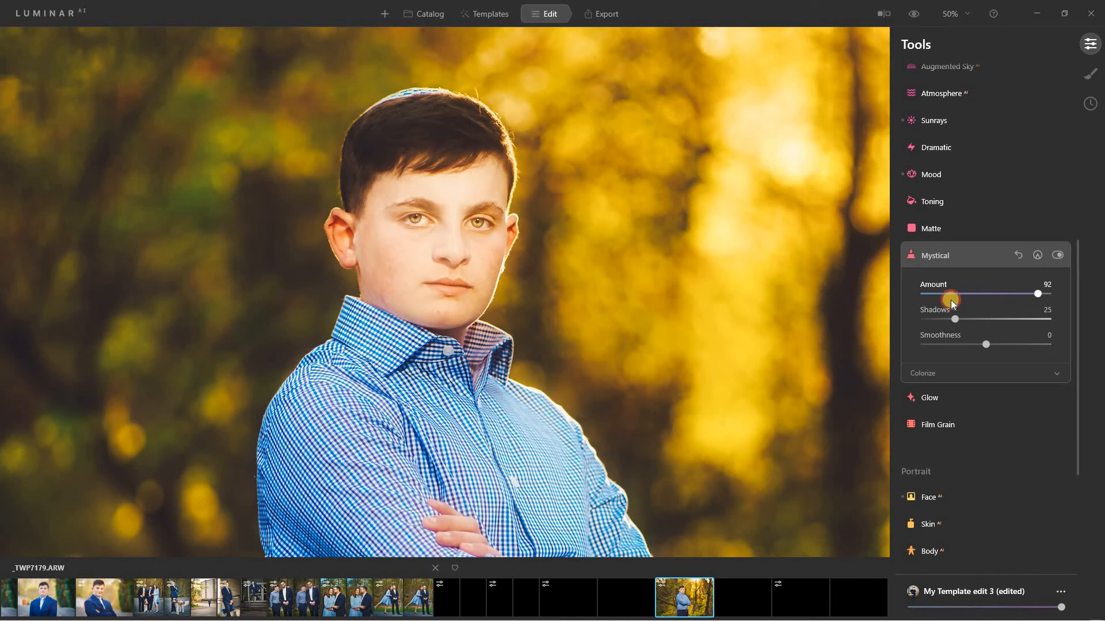
{"action": "left_click", "coordinate": [947, 299]}
{"action": "double_click", "coordinate": [933, 276]}
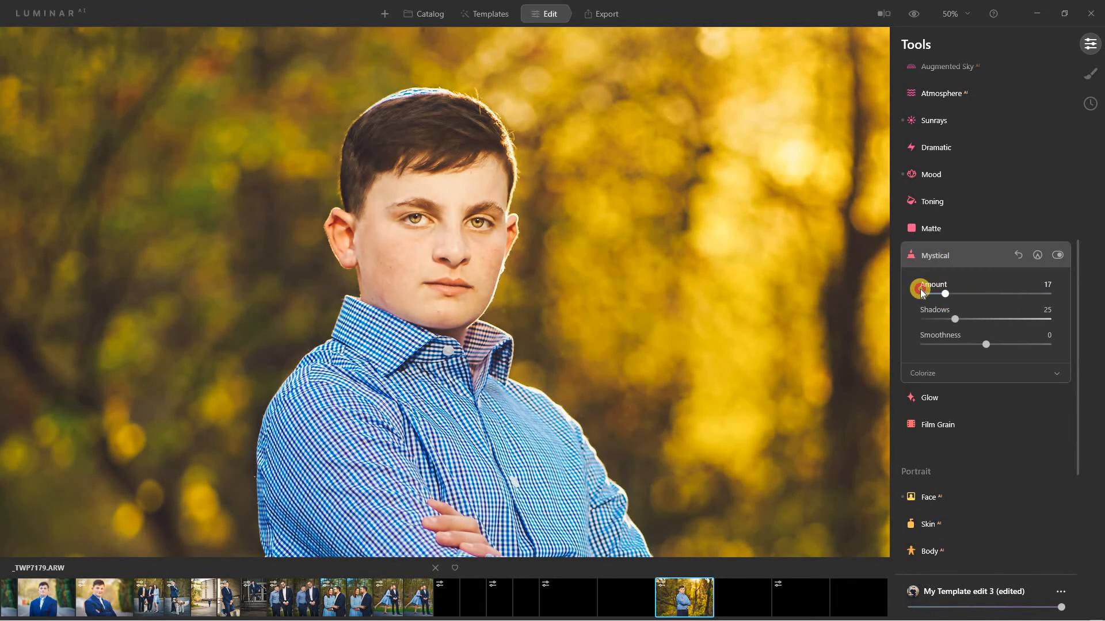
Set Glow's Soft Focus Amount to 8 and collapse Glow.
{"action": "left_click", "coordinate": [945, 401]}
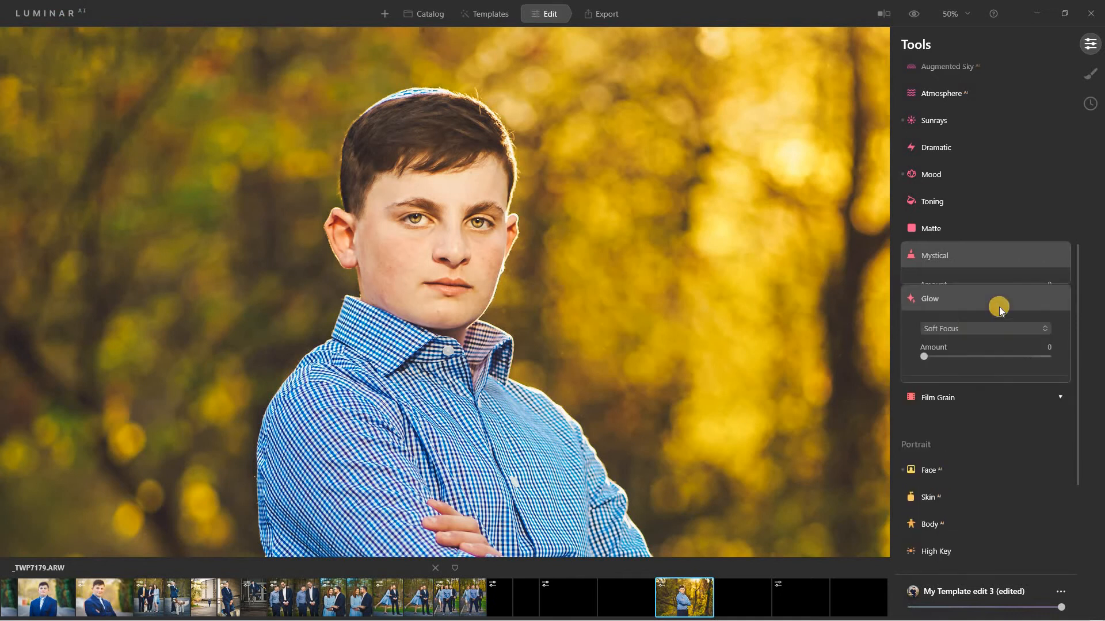
{"action": "mouse_move", "coordinate": [926, 340]}
{"action": "left_mouse_down"}
{"action": "mouse_move", "coordinate": [1021, 340]}
{"action": "mouse_move", "coordinate": [939, 341]}
{"action": "left_mouse_up"}
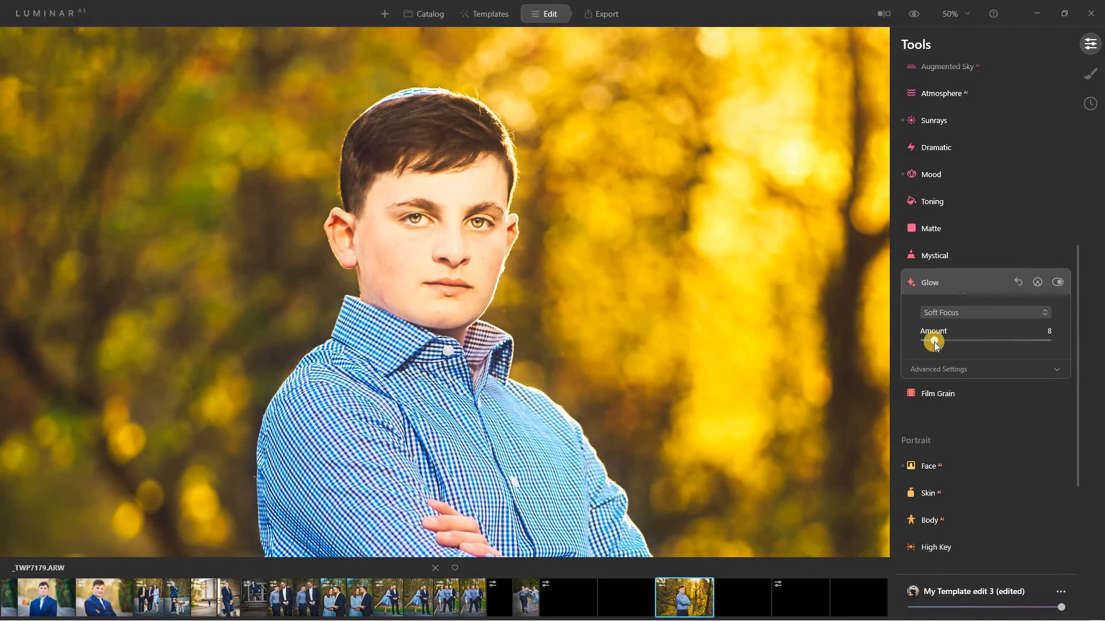
{"action": "left_click", "coordinate": [963, 285]}
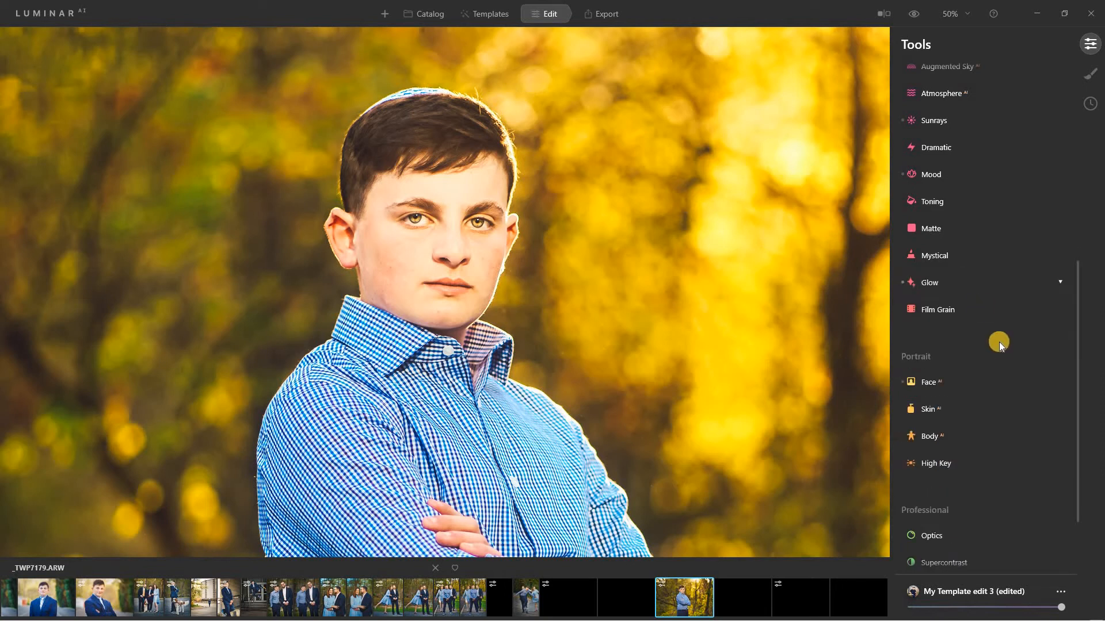
In Face AI, set Face Light to 37 and reset Slim Face from 100 to 0.
{"action": "left_click", "coordinate": [956, 380]}
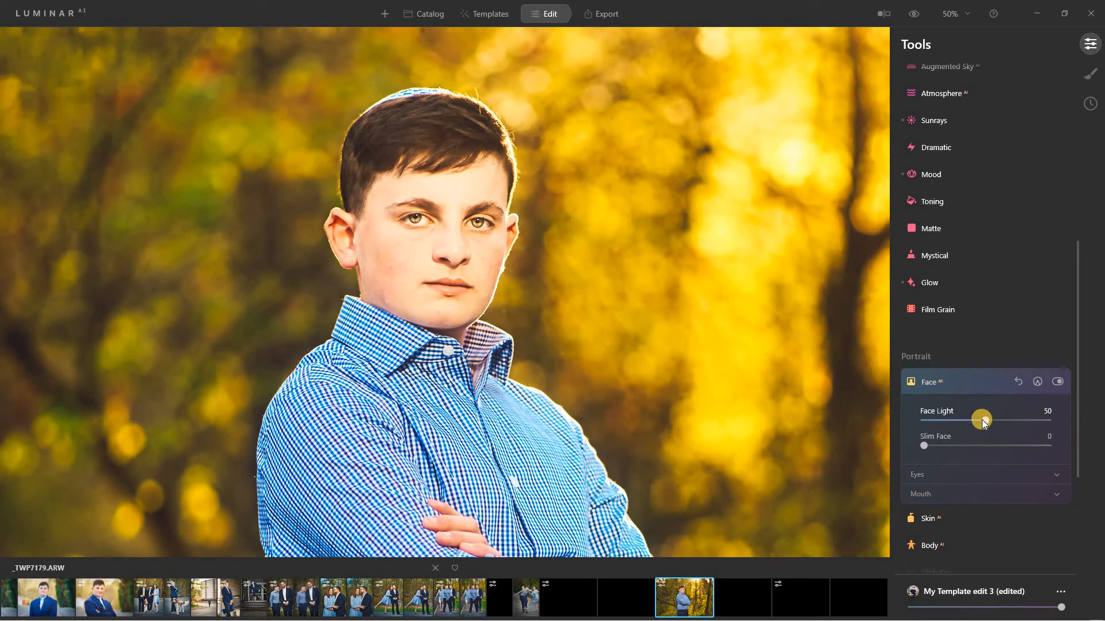
{"action": "left_click_drag", "start_coordinate": [983, 423], "coordinate": [924, 424]}
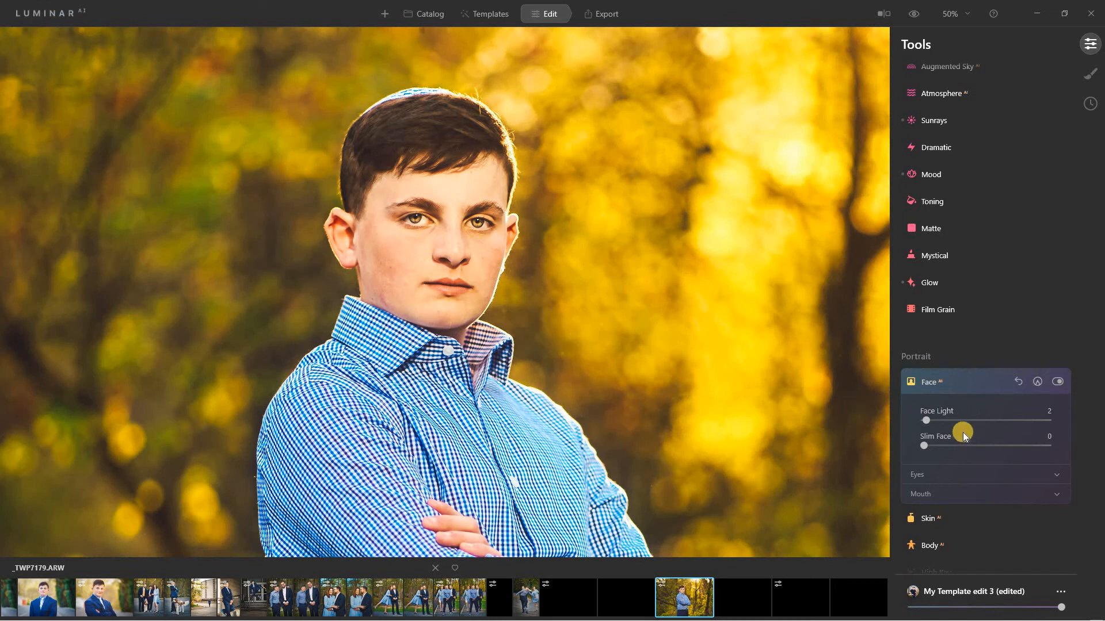
{"action": "left_click", "coordinate": [984, 421]}
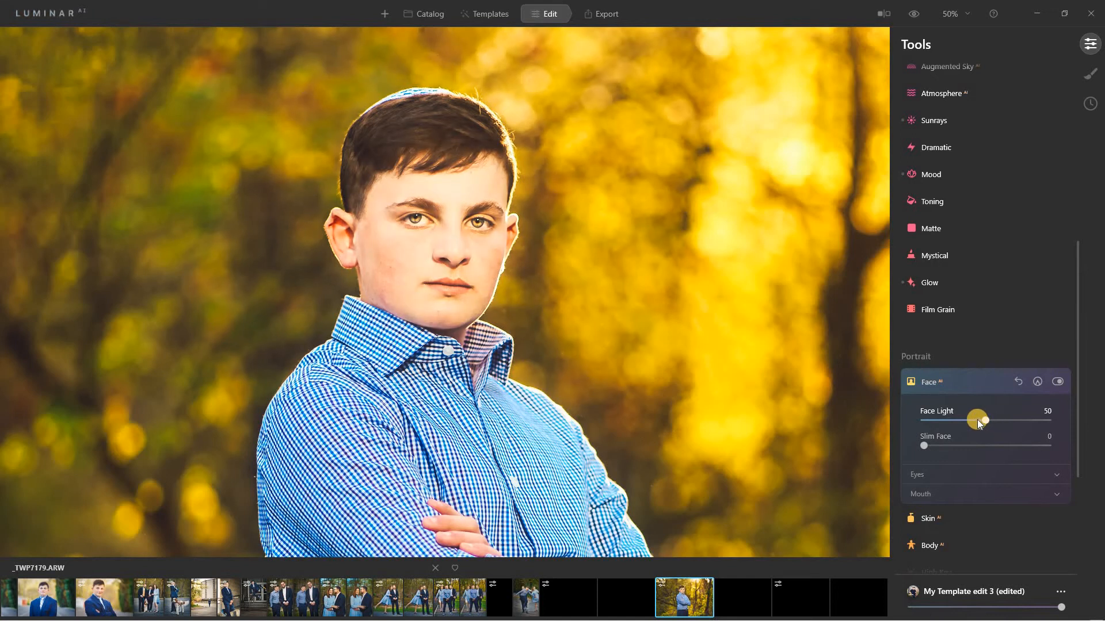
{"action": "left_click", "coordinate": [969, 421]}
{"action": "left_click_drag", "start_coordinate": [922, 445], "coordinate": [1060, 447]}
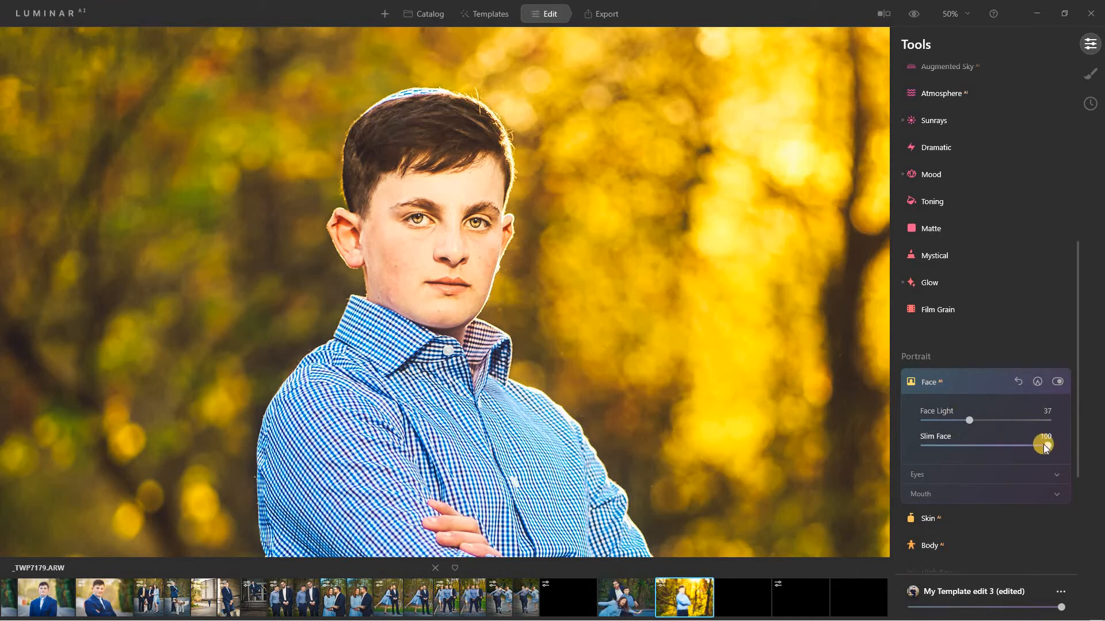
{"action": "double_click", "coordinate": [967, 447]}
{"action": "left_click", "coordinate": [986, 474]}
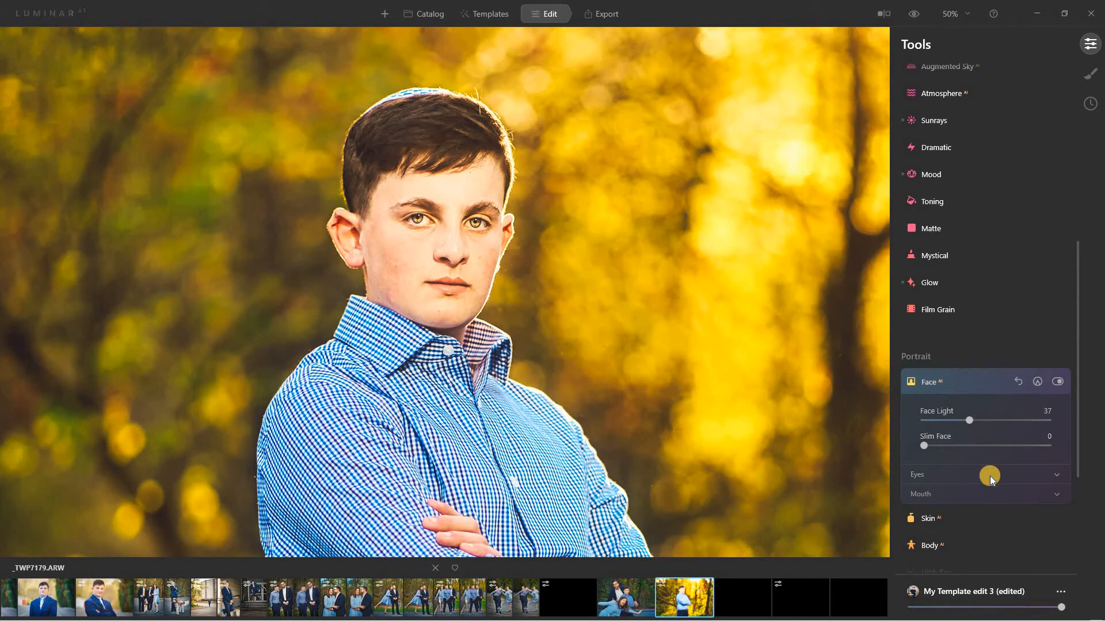
Try Blue eye colour, then return the iris colour to Original.
{"action": "scroll", "coordinate": [1012, 347], "scroll_direction": "down", "scroll_amount": 3}
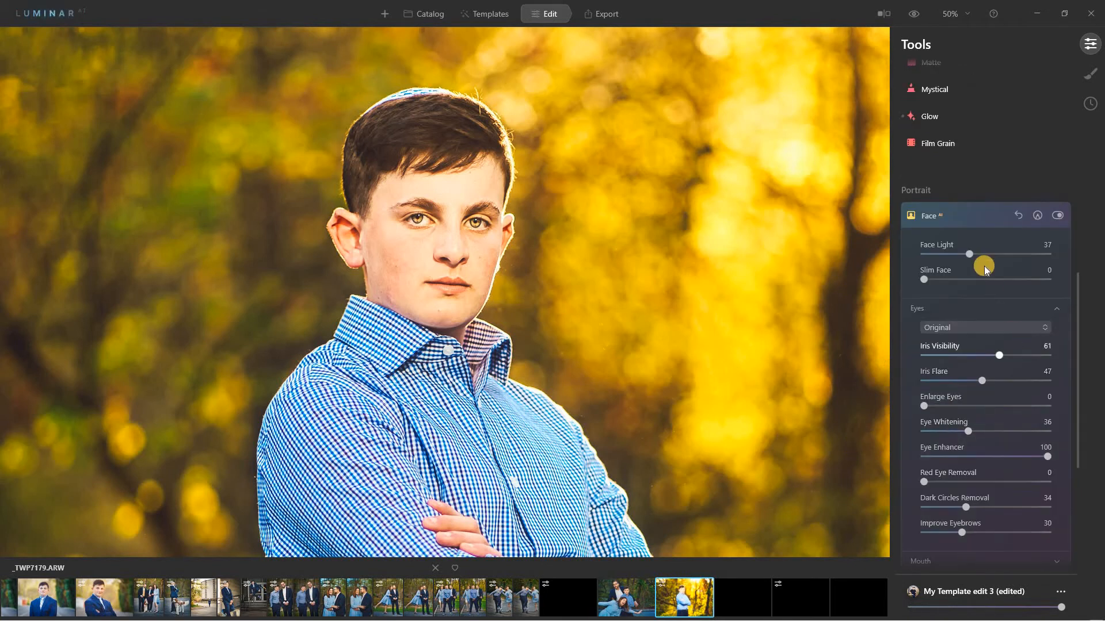
{"action": "left_click", "coordinate": [1000, 328]}
{"action": "left_click", "coordinate": [992, 366]}
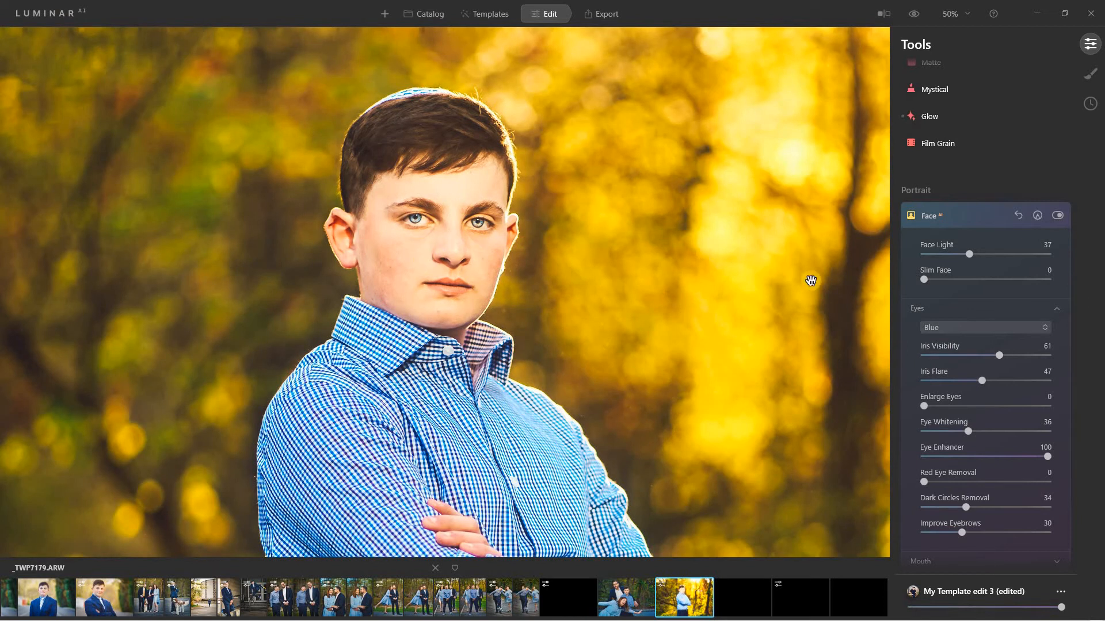
{"action": "left_click", "coordinate": [945, 329]}
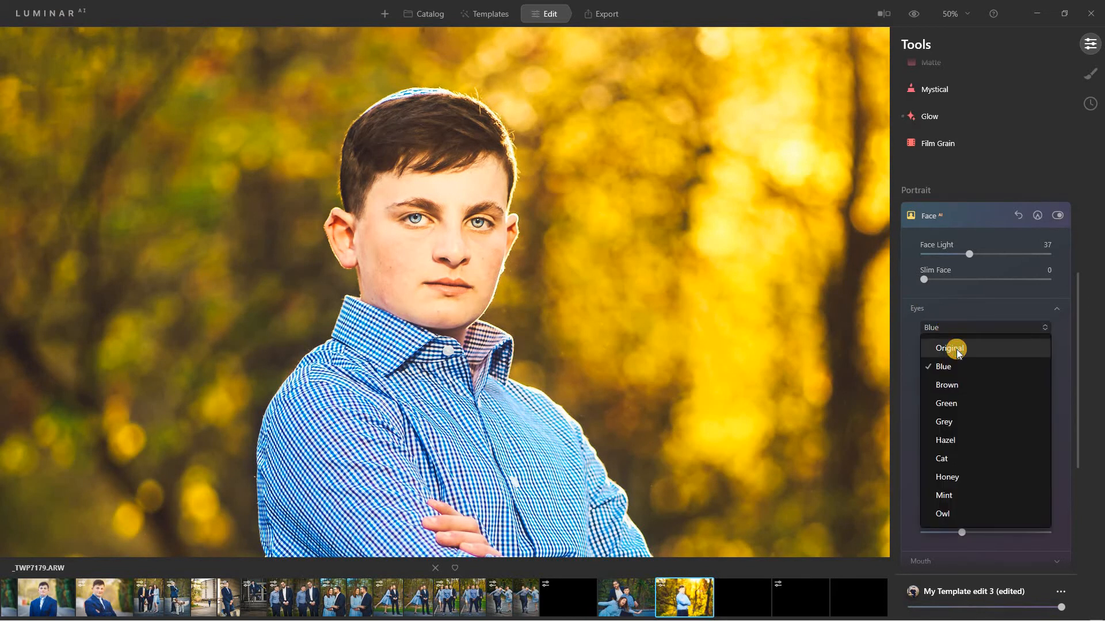
{"action": "left_click", "coordinate": [957, 351]}
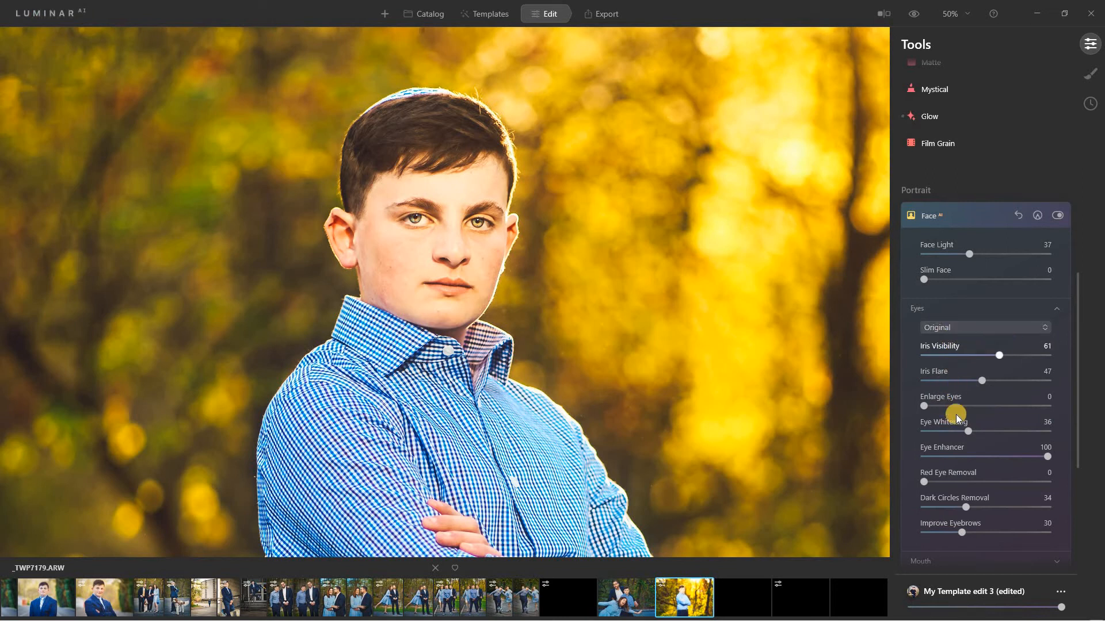
Drop Eye Whitening, Eye Enhancer and the remaining eye sliders to 0.
{"action": "left_click_drag", "start_coordinate": [966, 431], "coordinate": [899, 434]}
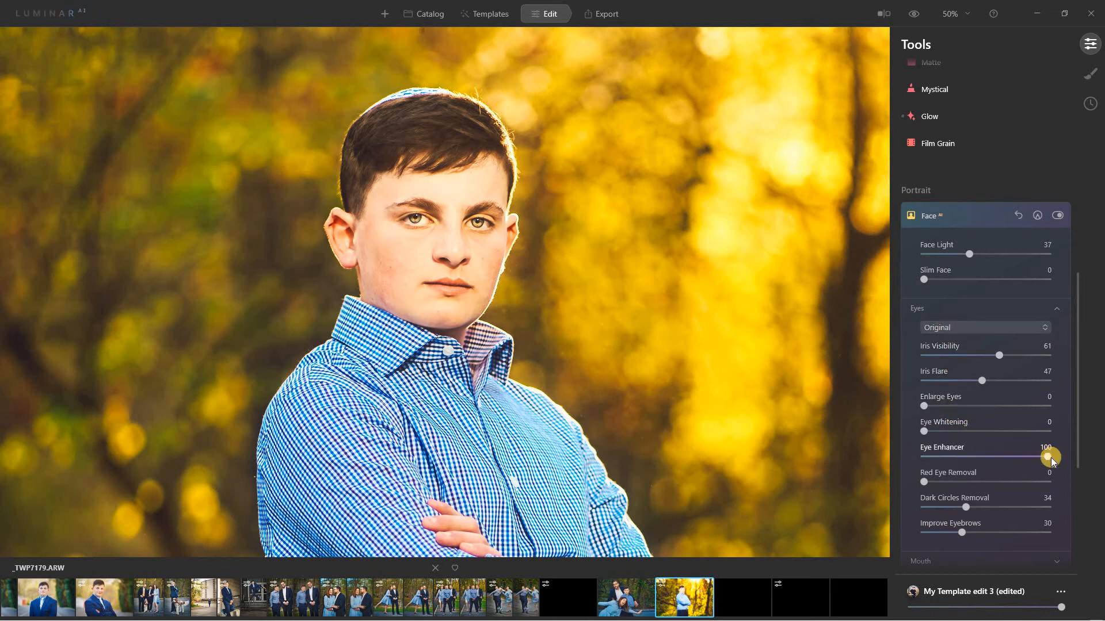
{"action": "left_click_drag", "start_coordinate": [1051, 458], "coordinate": [846, 451]}
{"action": "left_click_drag", "start_coordinate": [965, 507], "coordinate": [838, 535]}
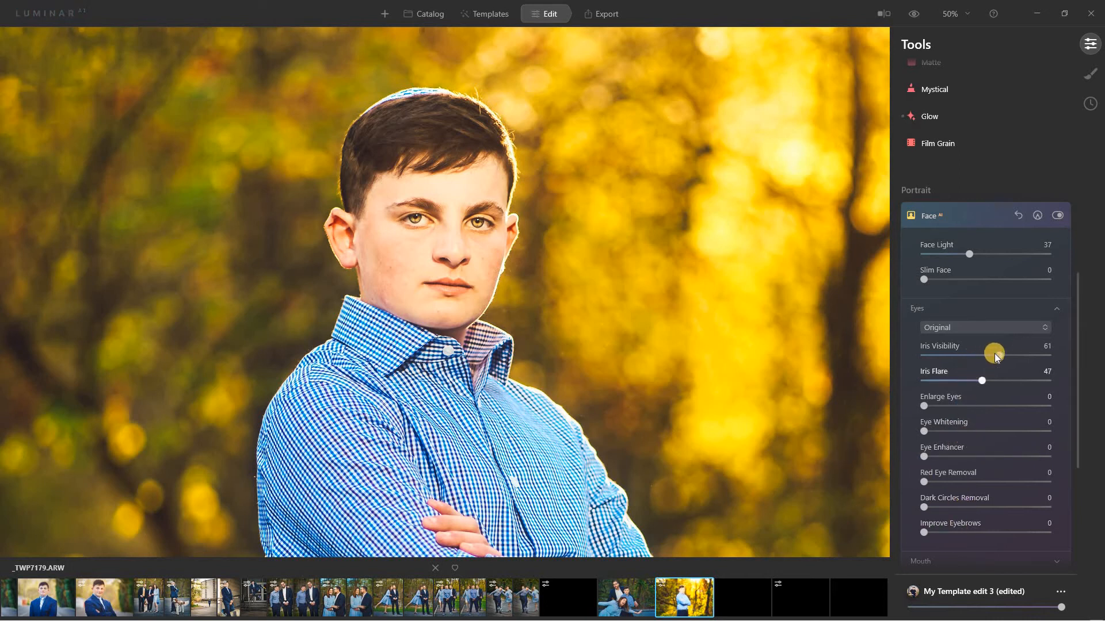
View the portrait at 100% and reset Iris Flare and Iris Visibility to 0.
{"action": "left_click", "coordinate": [958, 20]}
{"action": "left_click", "coordinate": [952, 95]}
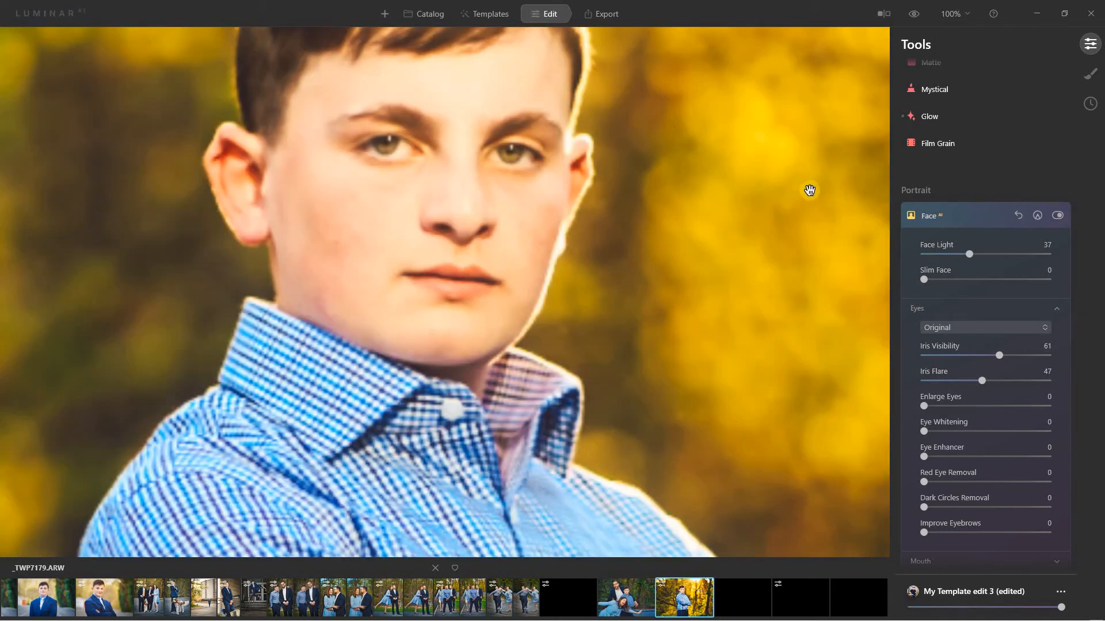
{"action": "double_click", "coordinate": [979, 363]}
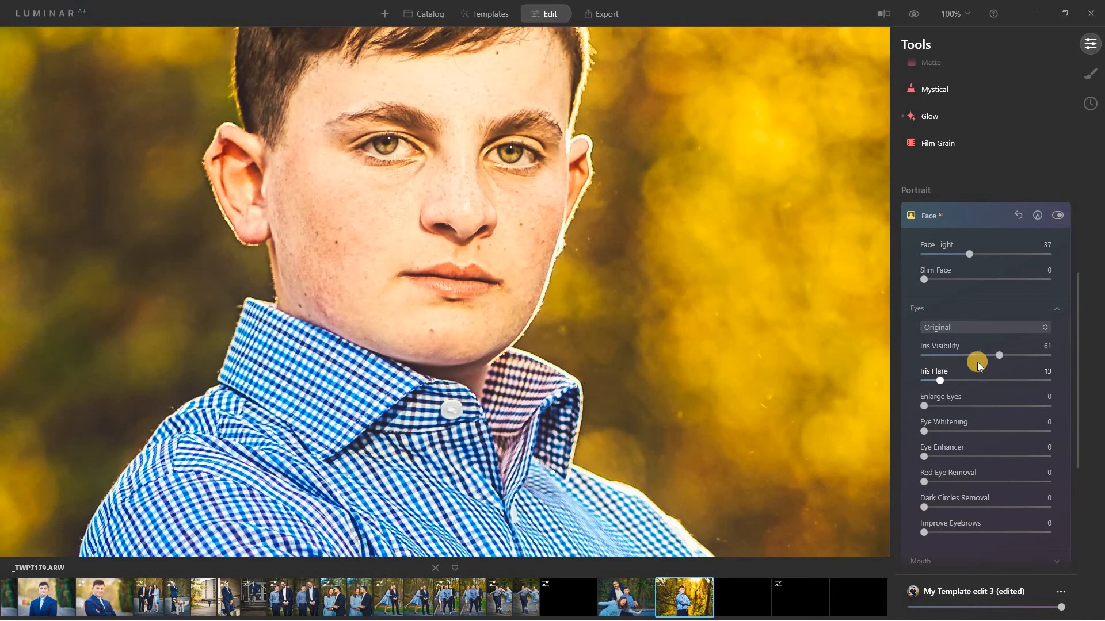
{"action": "double_click", "coordinate": [952, 360]}
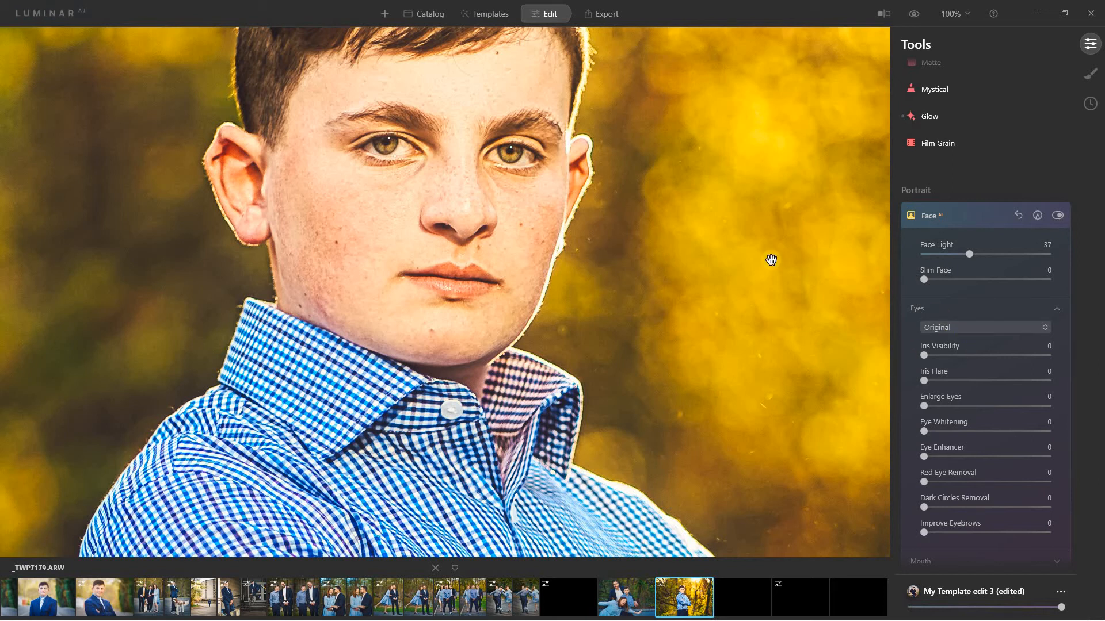
Raise Iris Visibility to 100 and Iris Flare to 83, comparing Visibility off and on.
{"action": "left_click_drag", "start_coordinate": [1051, 353], "coordinate": [1047, 353]}
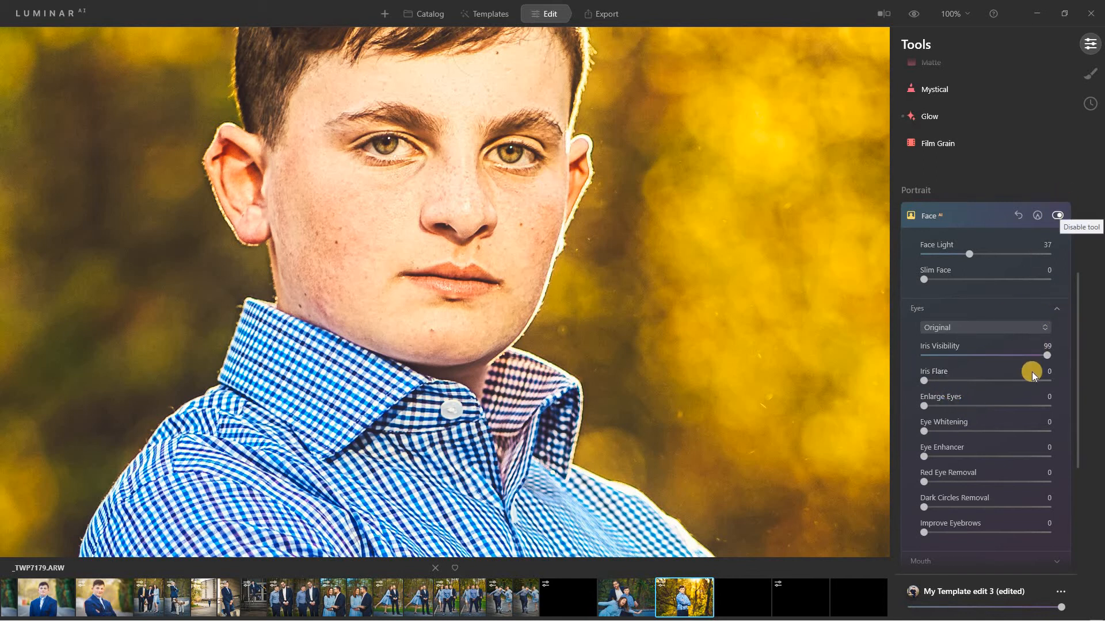
{"action": "left_click_drag", "start_coordinate": [1044, 355], "coordinate": [844, 375]}
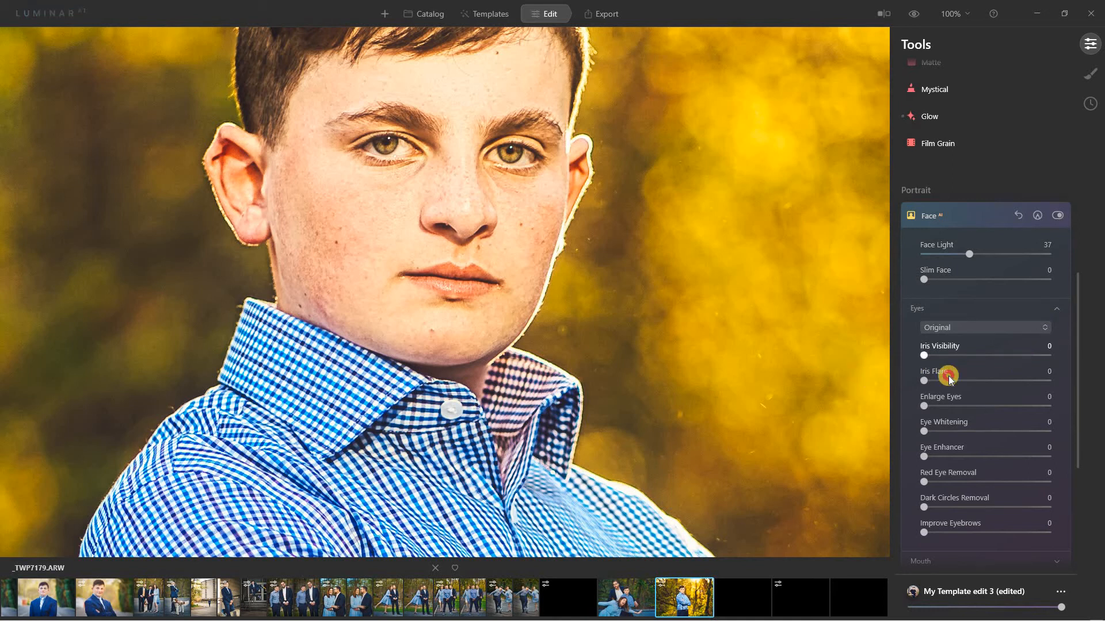
{"action": "left_click_drag", "start_coordinate": [948, 375], "coordinate": [1102, 382]}
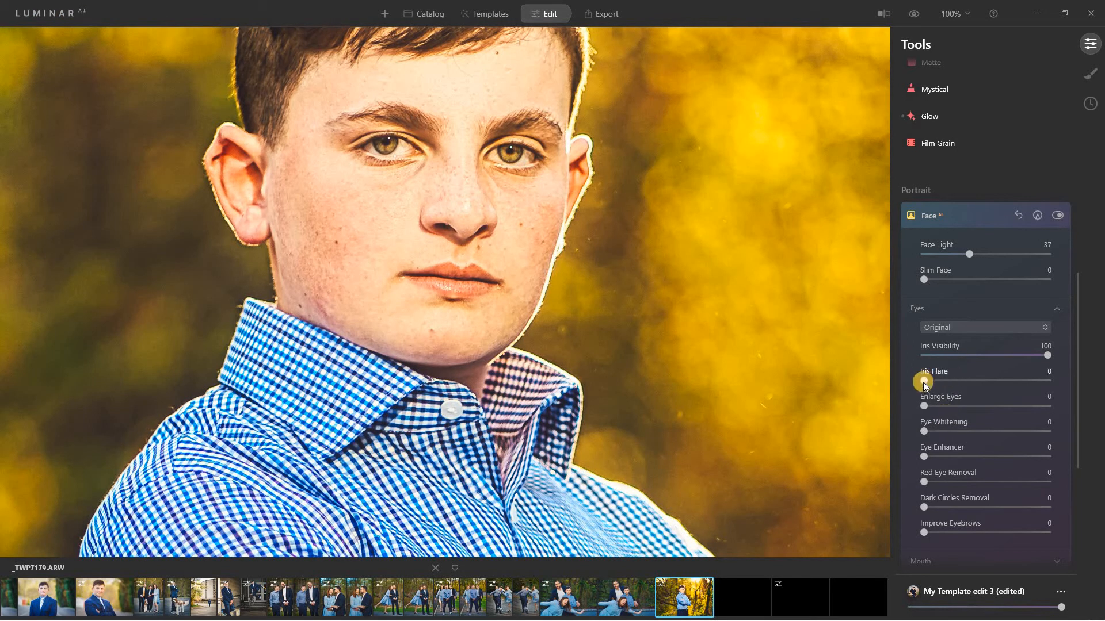
{"action": "left_click_drag", "start_coordinate": [923, 381], "coordinate": [1027, 381]}
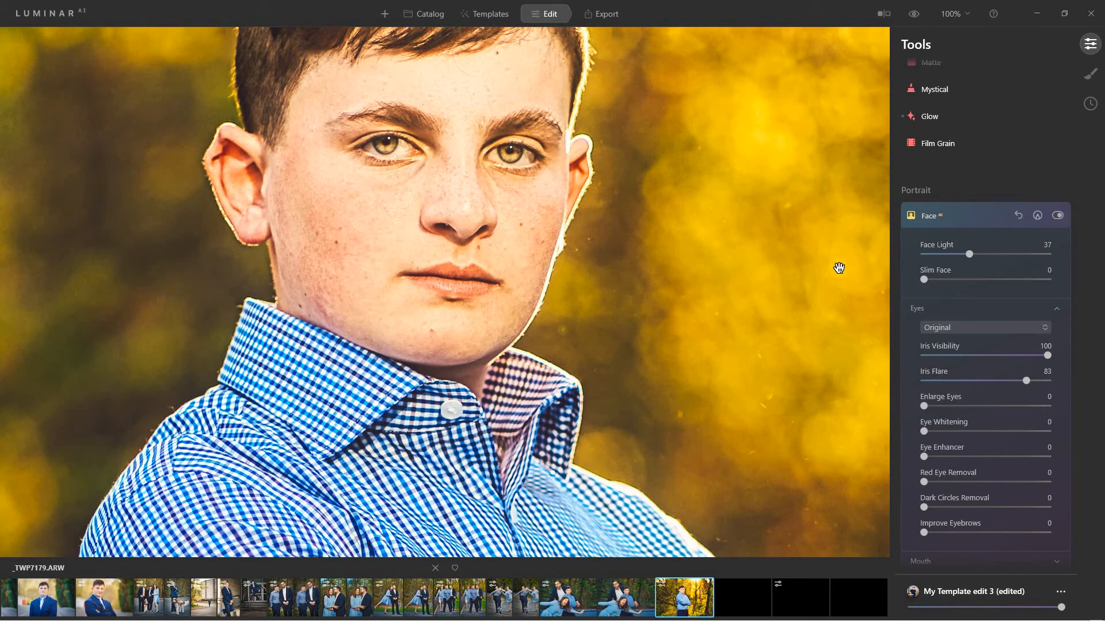
{"action": "double_click", "coordinate": [1047, 353]}
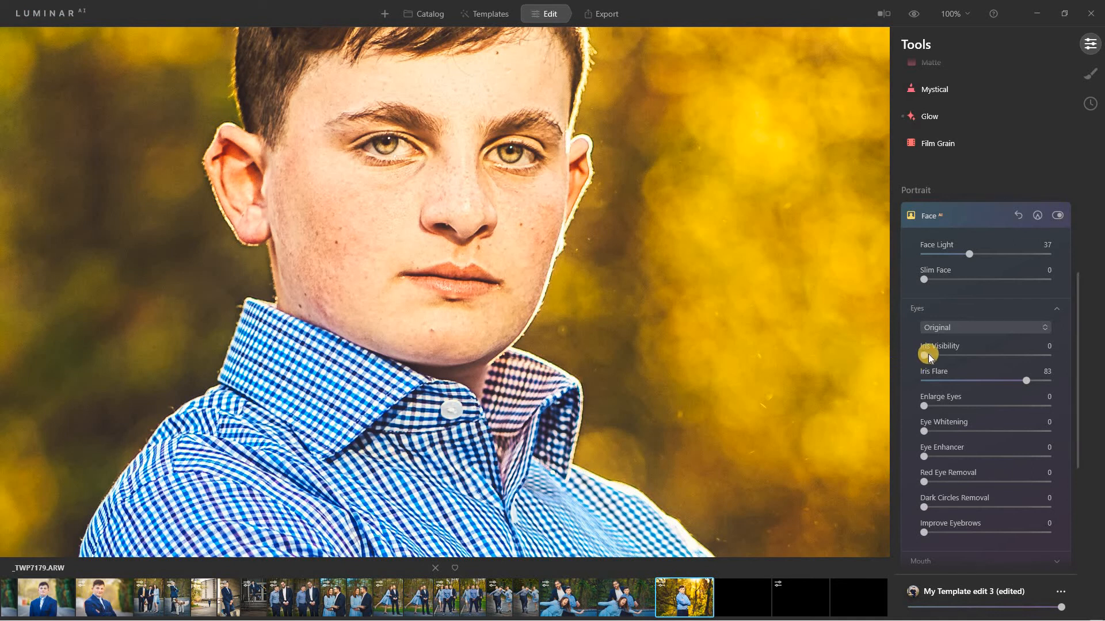
{"action": "left_click_drag", "start_coordinate": [926, 354], "coordinate": [1046, 395]}
Settle Eye Whitening at 28 and Eye Enhancer at 29, and set Dark Circles Removal to 100.
{"action": "left_click_drag", "start_coordinate": [924, 431], "coordinate": [1027, 431]}
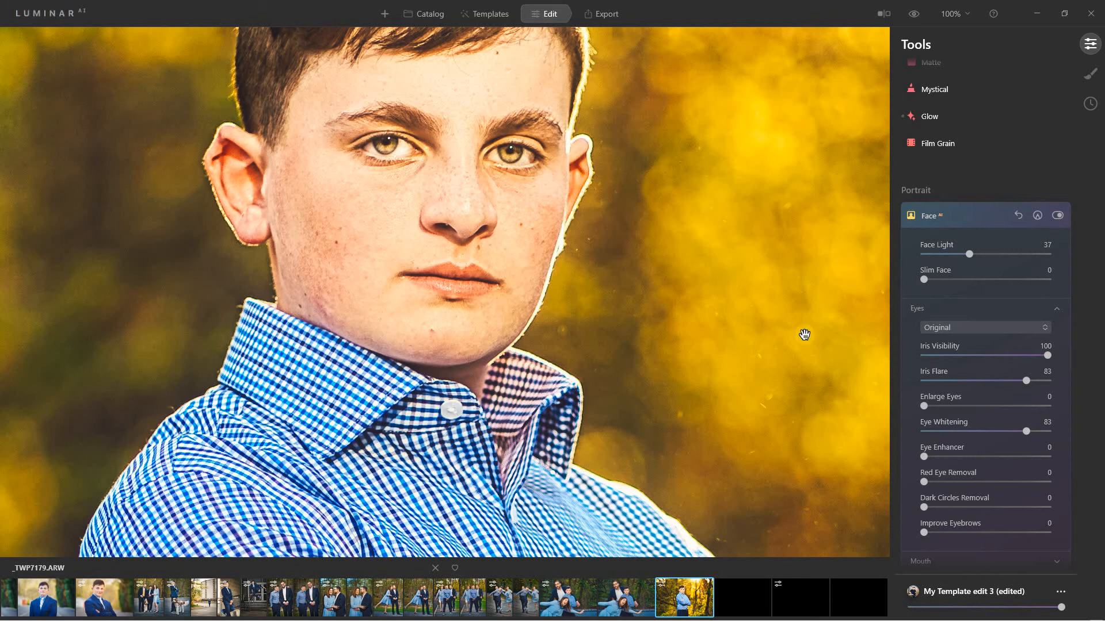
{"action": "left_click", "coordinate": [958, 431]}
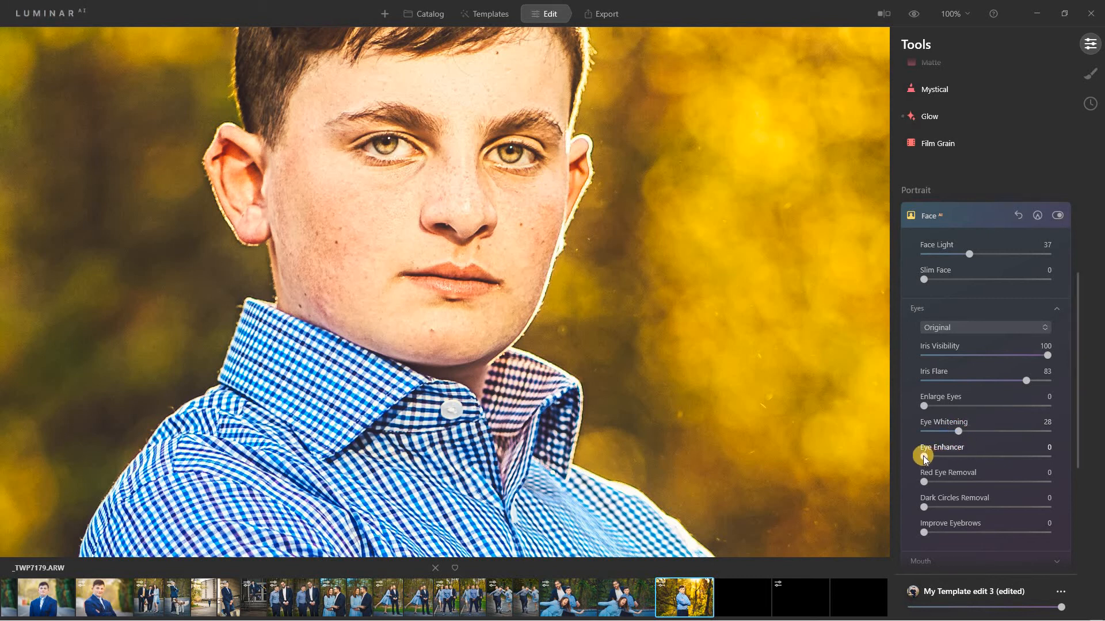
{"action": "left_click_drag", "start_coordinate": [923, 456], "coordinate": [1080, 459]}
{"action": "left_click", "coordinate": [959, 458]}
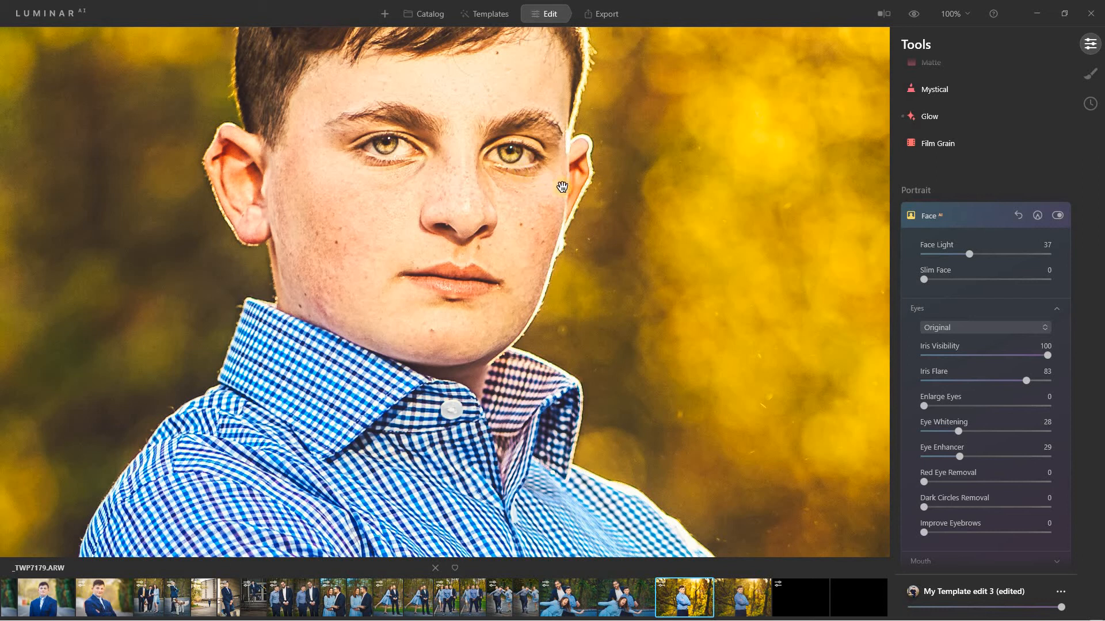
{"action": "left_click_drag", "start_coordinate": [924, 508], "coordinate": [1050, 506]}
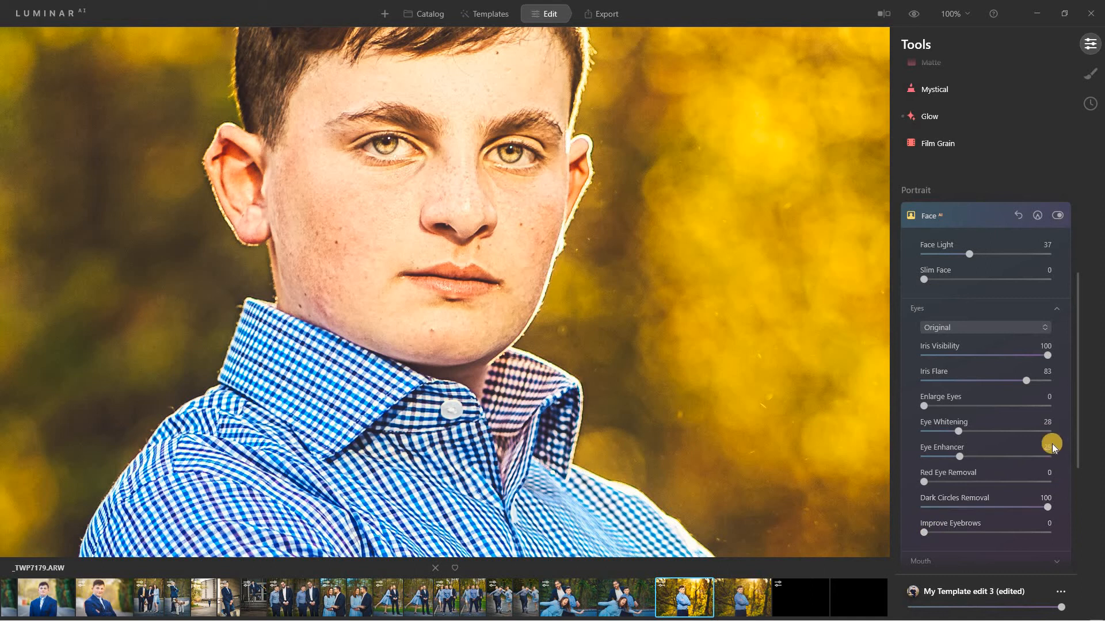
In the Mouth section, try raising Lips Saturation, Lips Redness to 66, and Lips Darkening.
{"action": "left_click", "coordinate": [969, 562]}
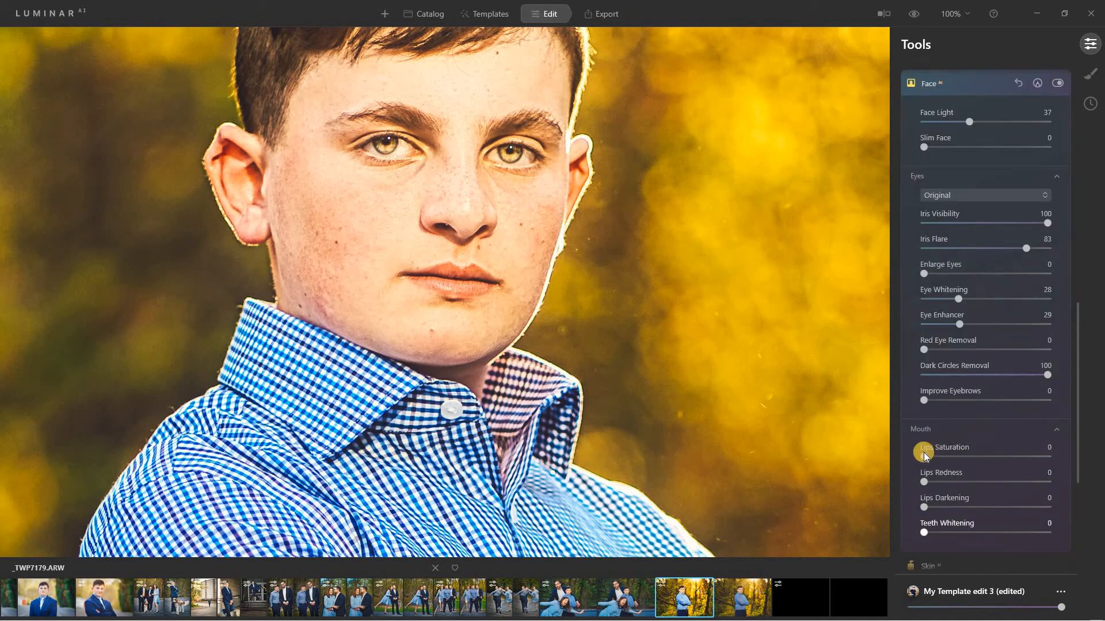
{"action": "left_click_drag", "start_coordinate": [923, 457], "coordinate": [989, 457]}
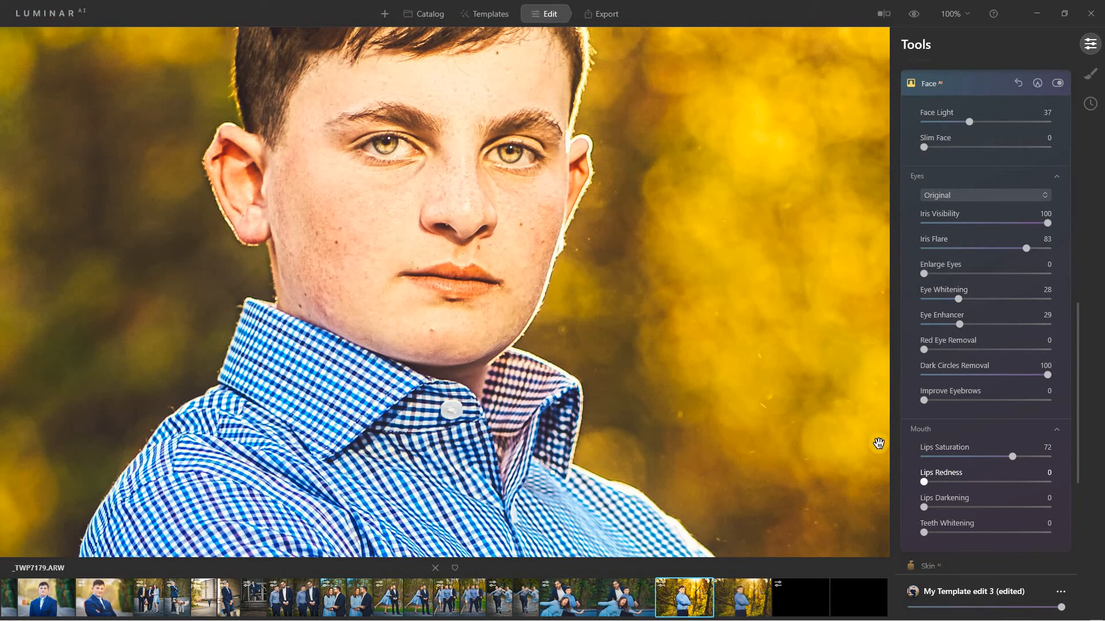
{"action": "left_click", "coordinate": [922, 482]}
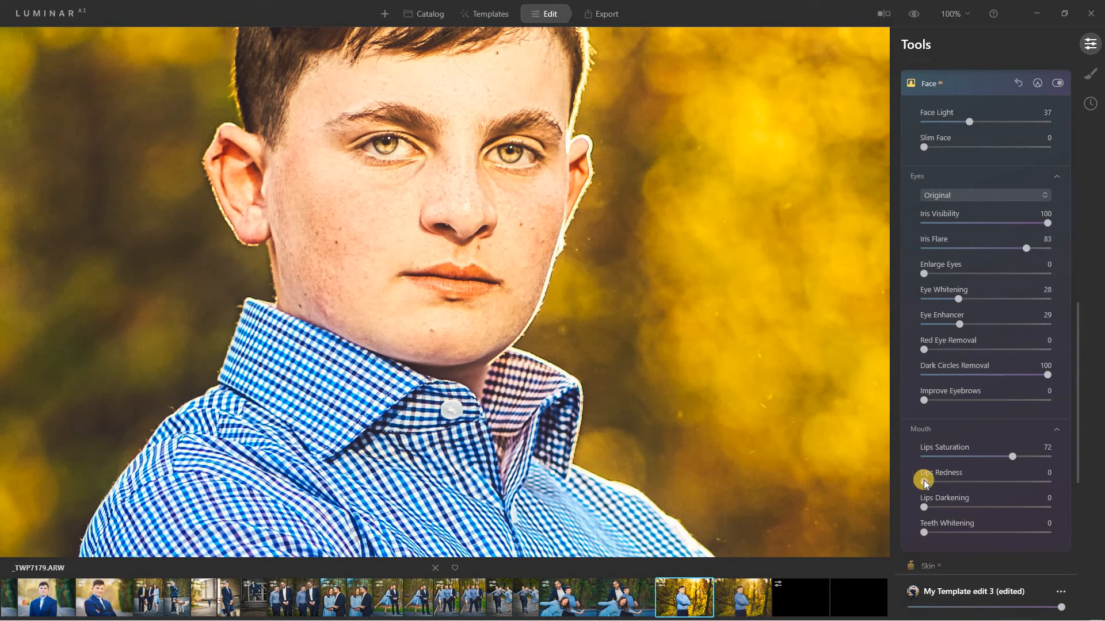
{"action": "left_click_drag", "start_coordinate": [924, 482], "coordinate": [1004, 485]}
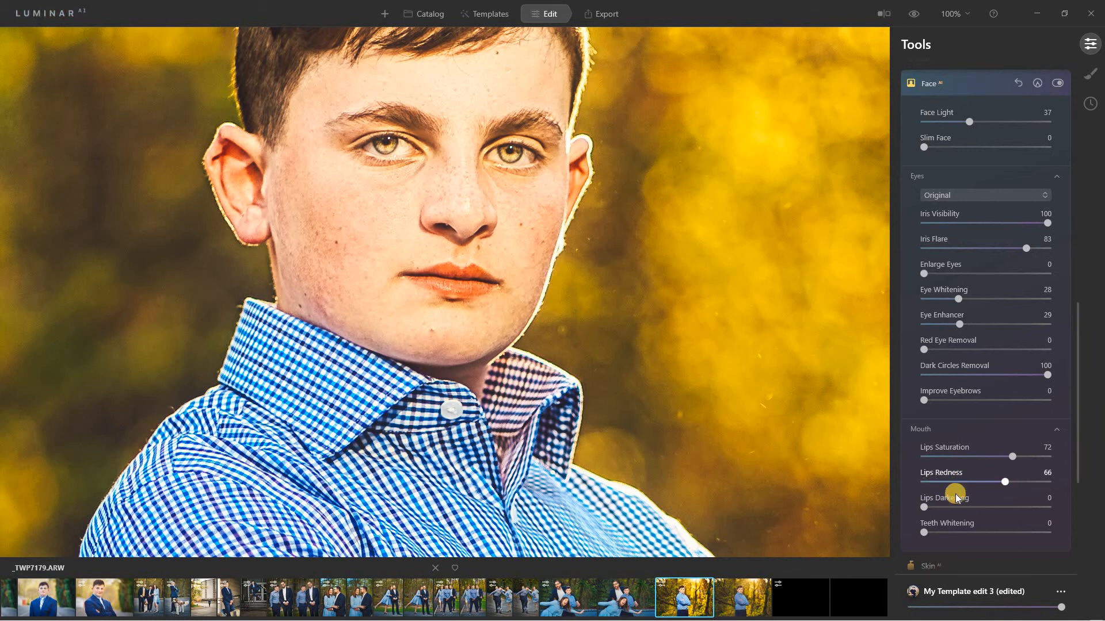
{"action": "left_click_drag", "start_coordinate": [922, 506], "coordinate": [1007, 501]}
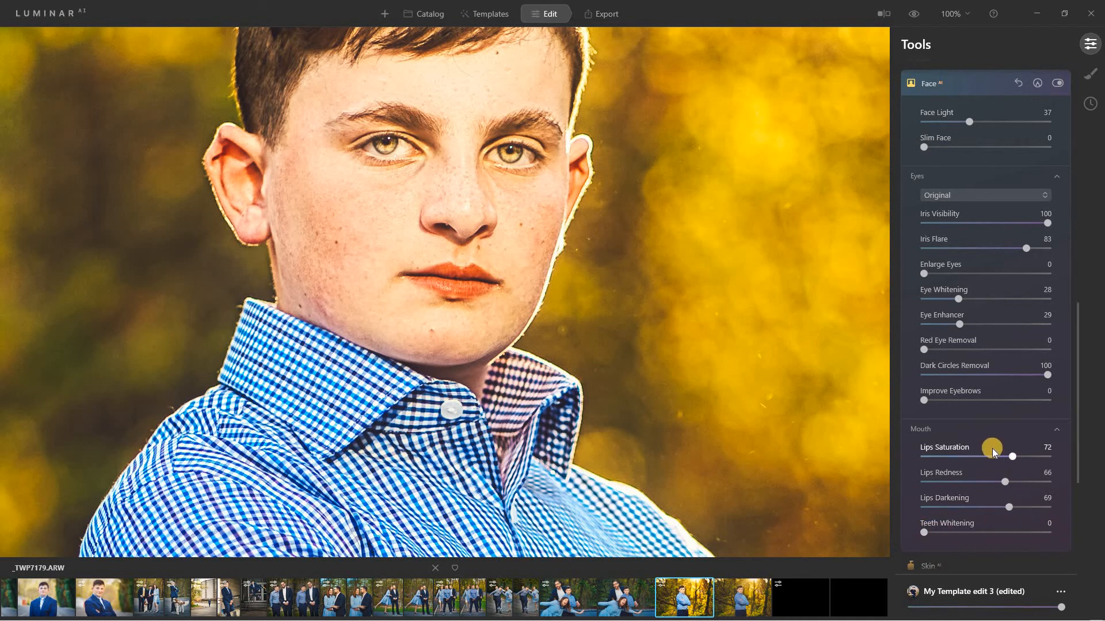
Reset Lips Saturation, Redness and Darkening to 0 and collapse Face AI.
{"action": "double_click", "coordinate": [1011, 450]}
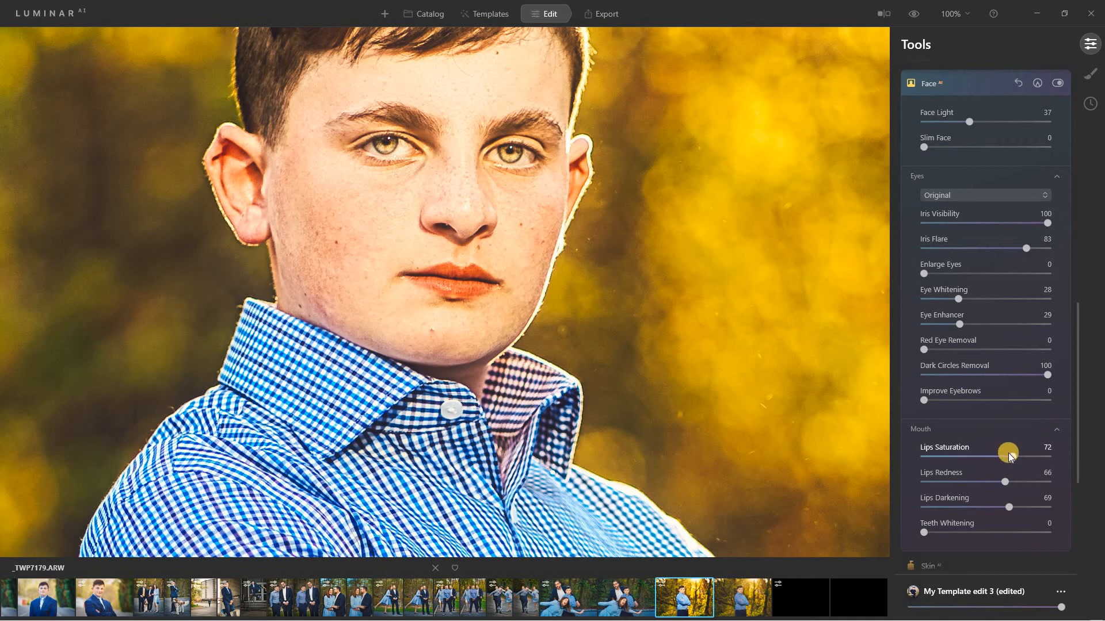
{"action": "double_click", "coordinate": [1002, 484]}
{"action": "double_click", "coordinate": [1009, 507]}
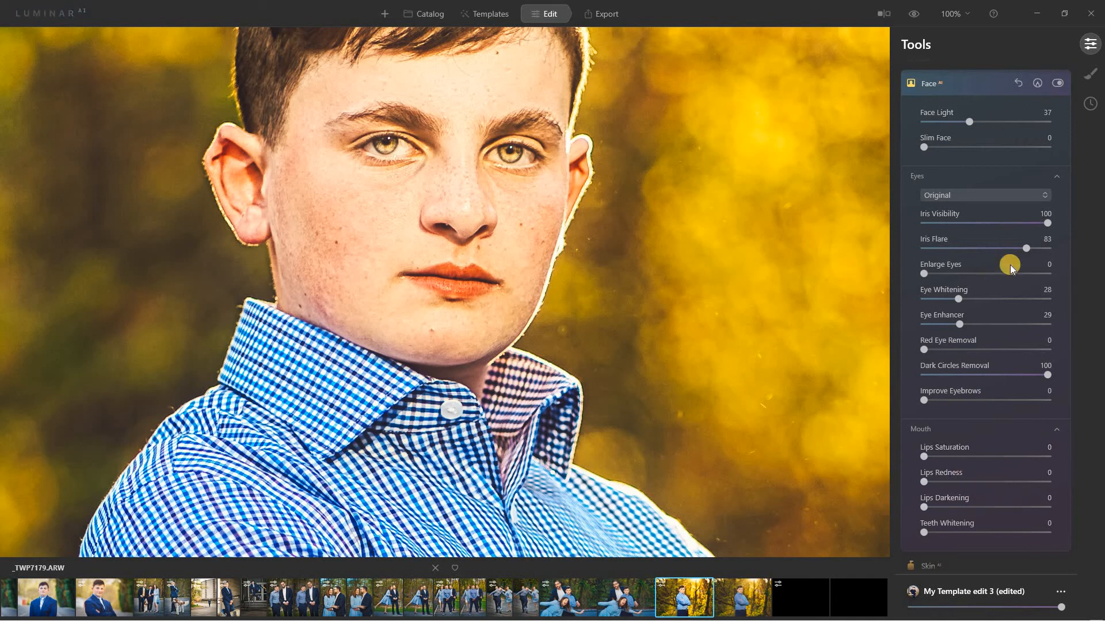
{"action": "left_click", "coordinate": [969, 84]}
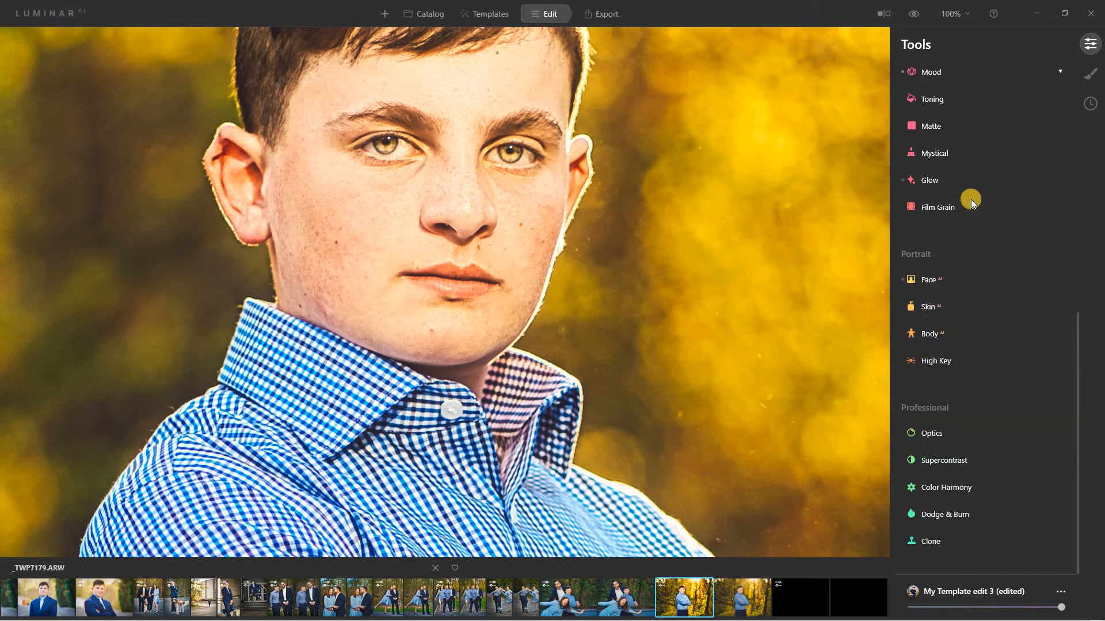
Set Skin AI Amount to 100, enable Skin Defects Removal and set Shine Removal to 100.
{"action": "left_click", "coordinate": [941, 308]}
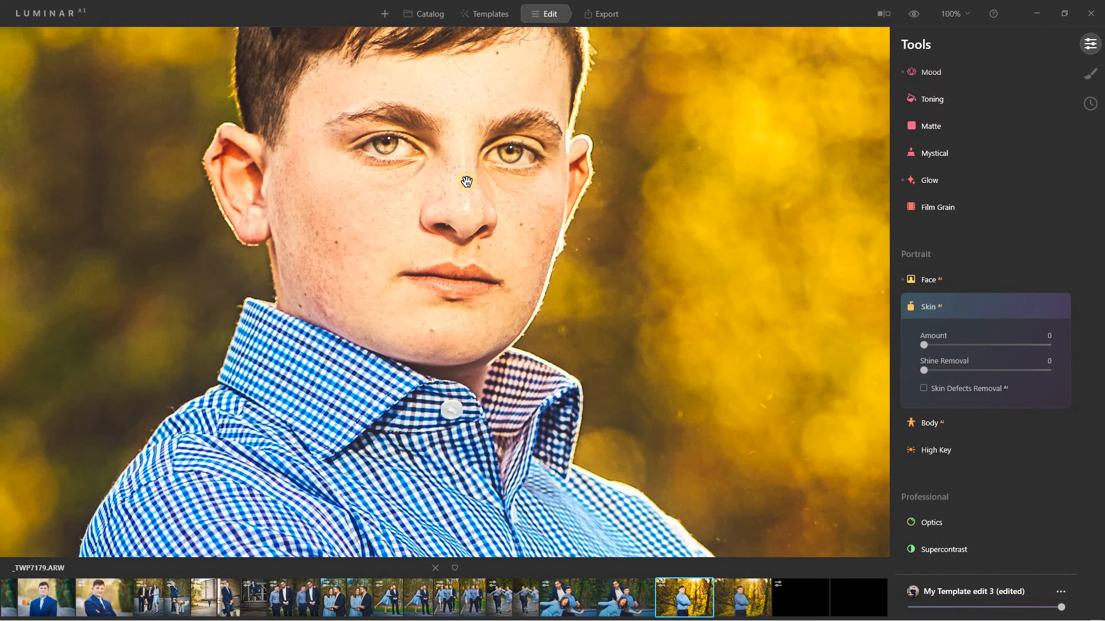
{"action": "left_click_drag", "start_coordinate": [457, 231], "coordinate": [459, 320]}
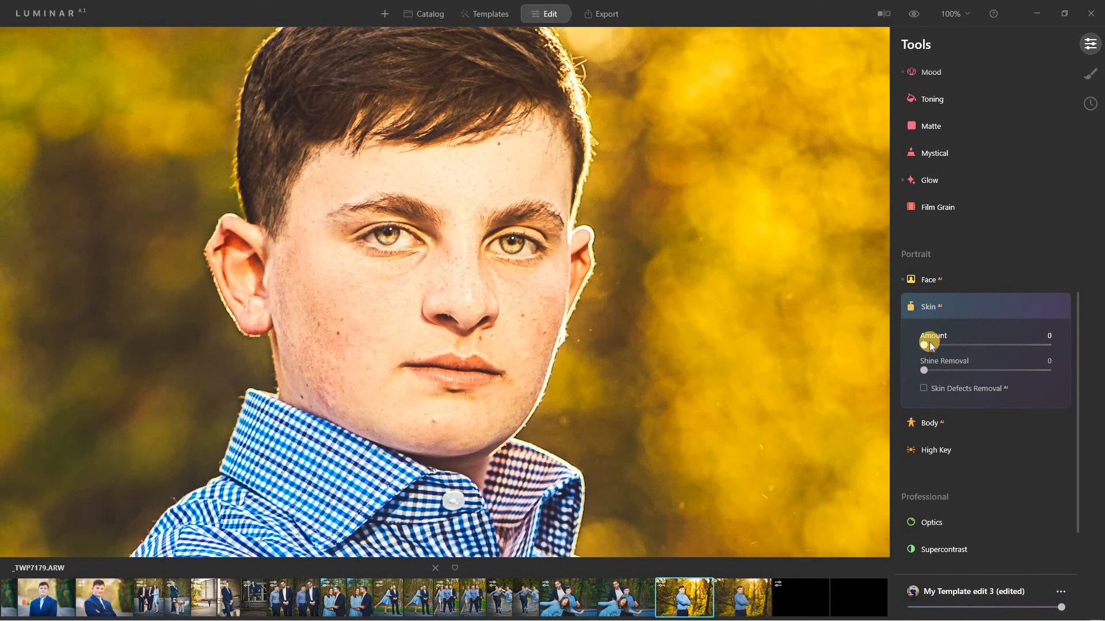
{"action": "left_click_drag", "start_coordinate": [1071, 347], "coordinate": [1071, 347]}
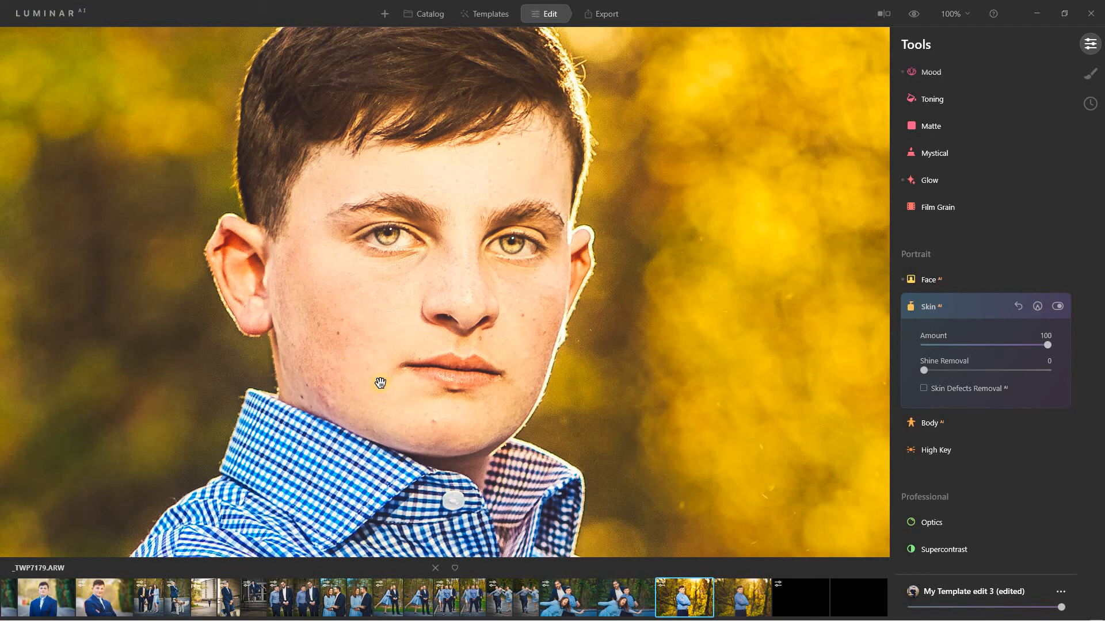
{"action": "left_click", "coordinate": [1059, 308]}
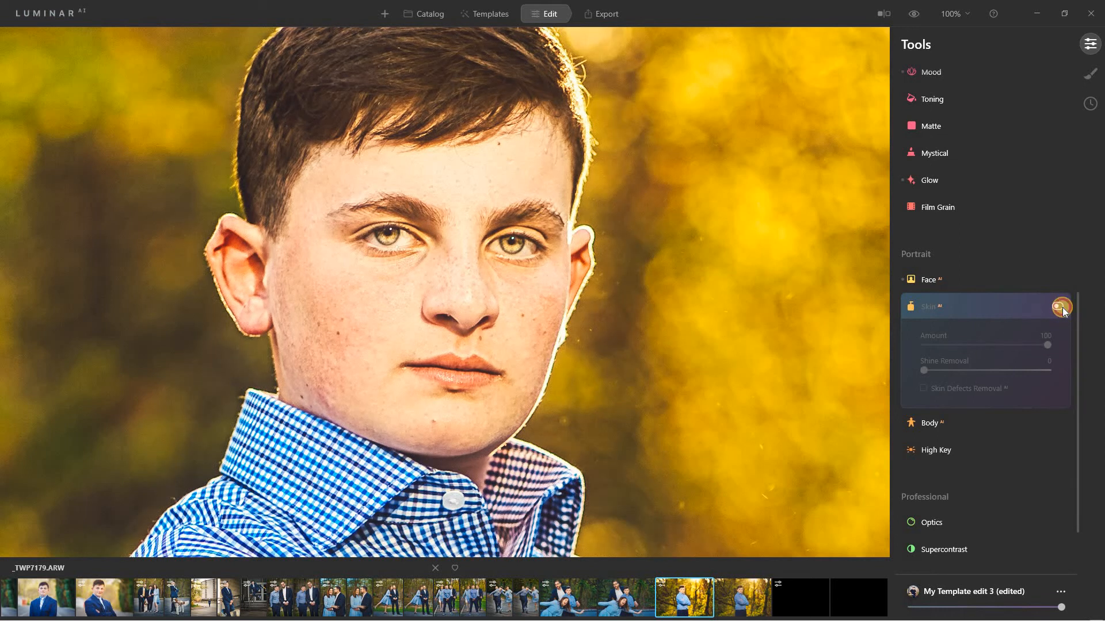
{"action": "left_click", "coordinate": [1062, 308]}
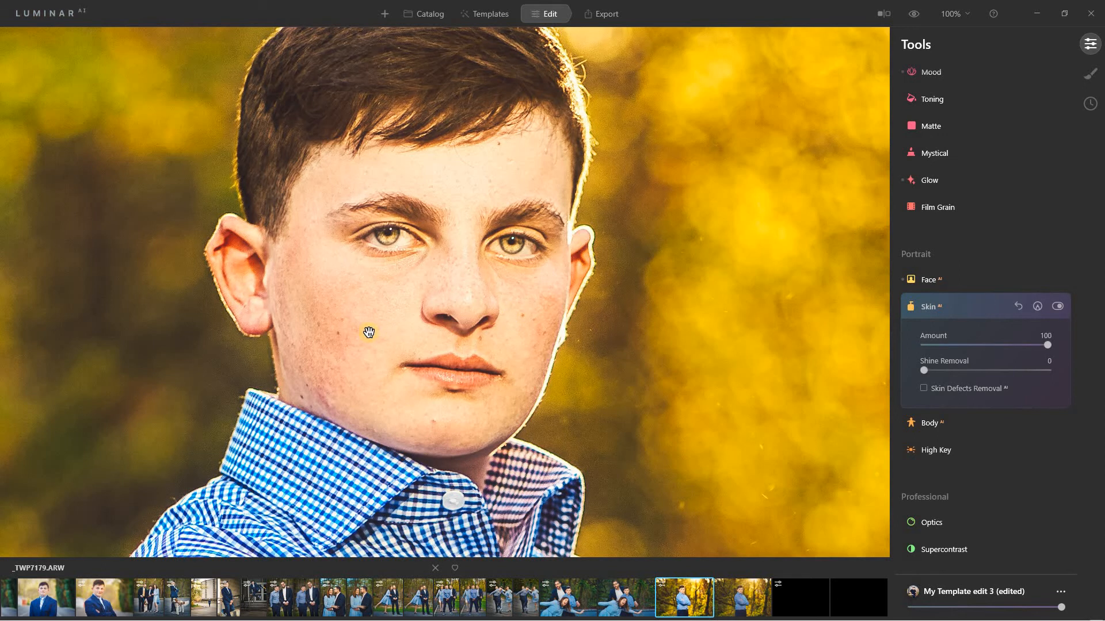
{"action": "left_click", "coordinate": [925, 388]}
{"action": "left_click_drag", "start_coordinate": [1030, 373], "coordinate": [1085, 382]}
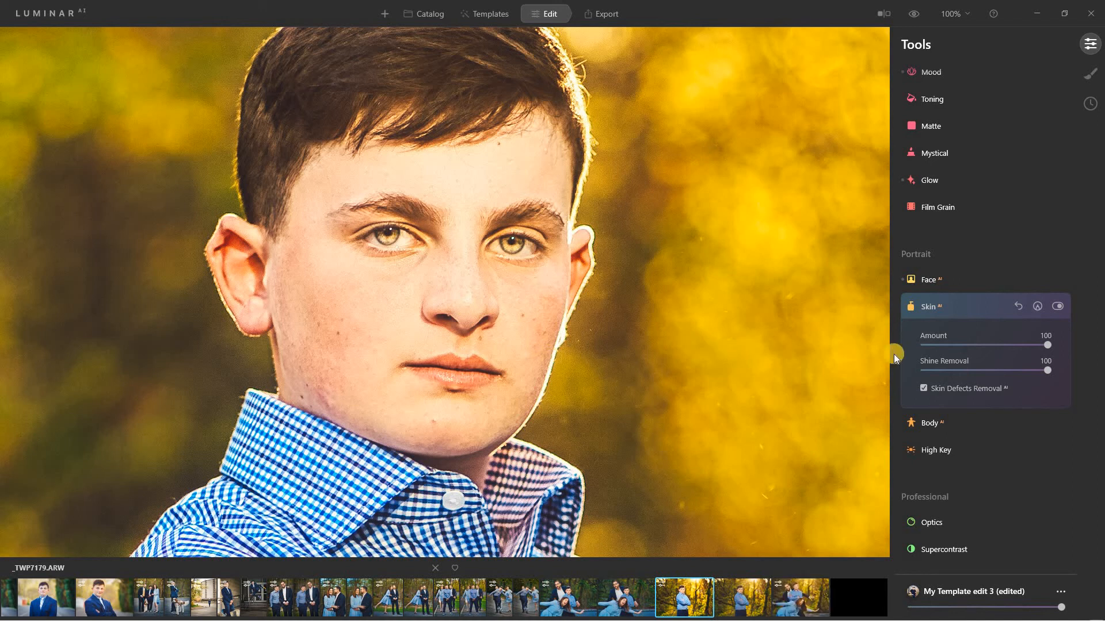
Leave Body AI's Shape and Abdomen at 0.
{"action": "left_click", "coordinate": [950, 423]}
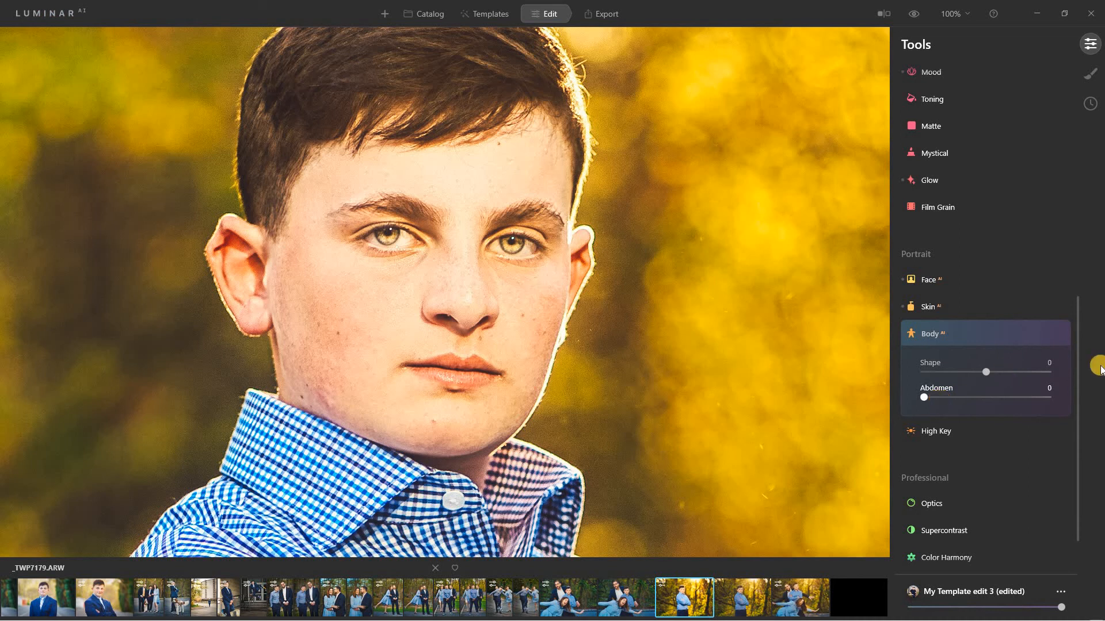
{"action": "left_click_drag", "start_coordinate": [1078, 454], "coordinate": [1075, 478]}
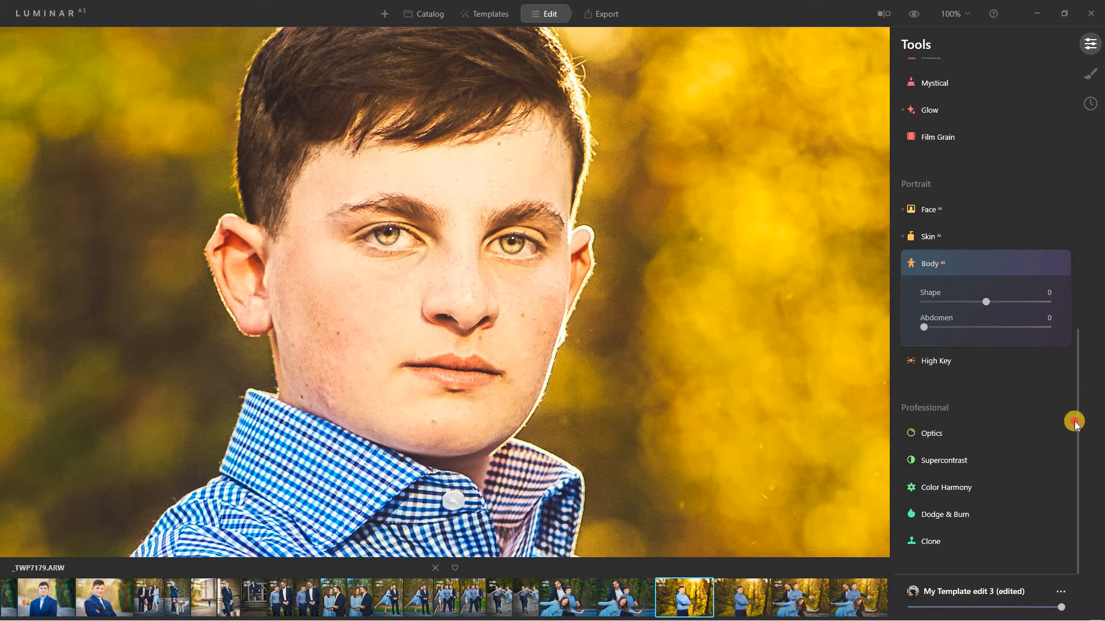
{"action": "left_click_drag", "start_coordinate": [1073, 419], "coordinate": [1068, 180]}
{"action": "left_click", "coordinate": [967, 173]}
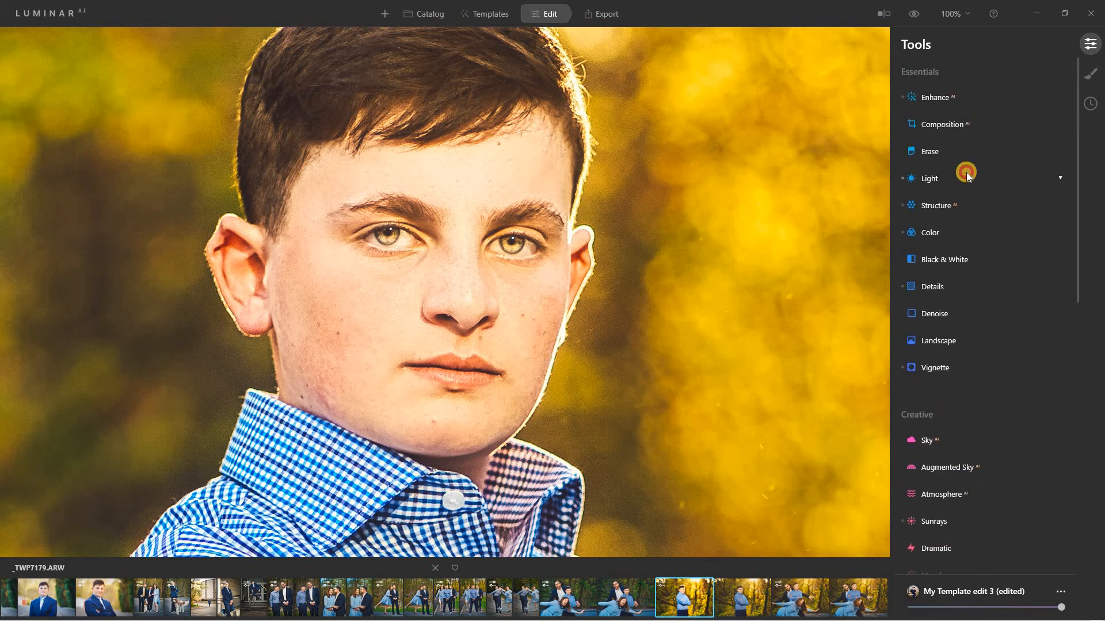
With a 61-radius Erase brush, mark the boy's left eye and eyebrow and erase them.
{"action": "left_click", "coordinate": [953, 153]}
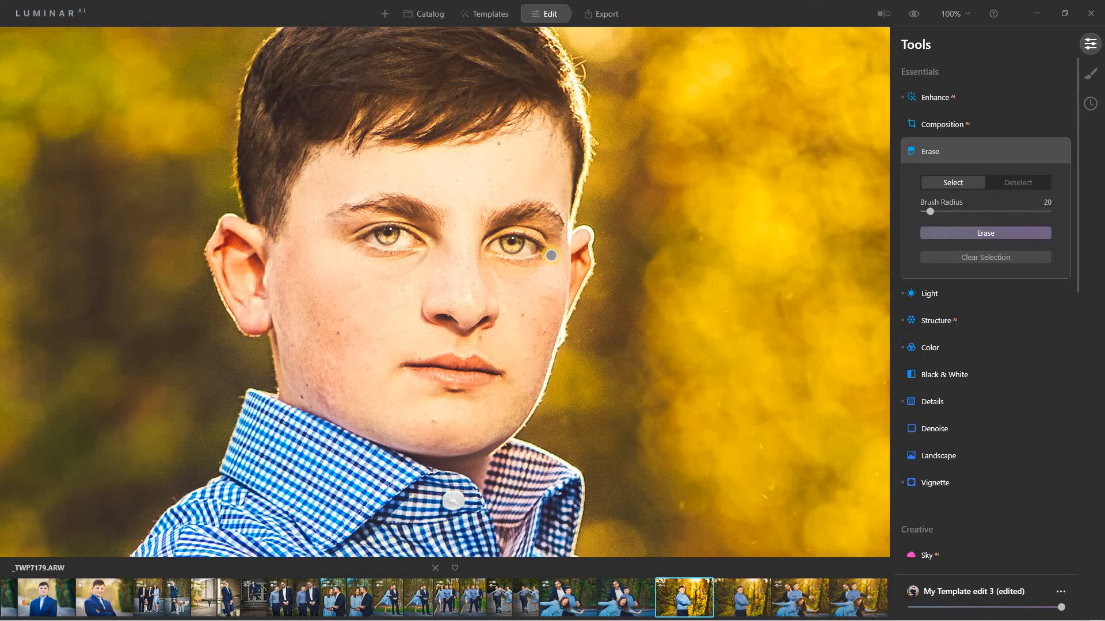
{"action": "left_click_drag", "start_coordinate": [951, 213], "coordinate": [957, 212]}
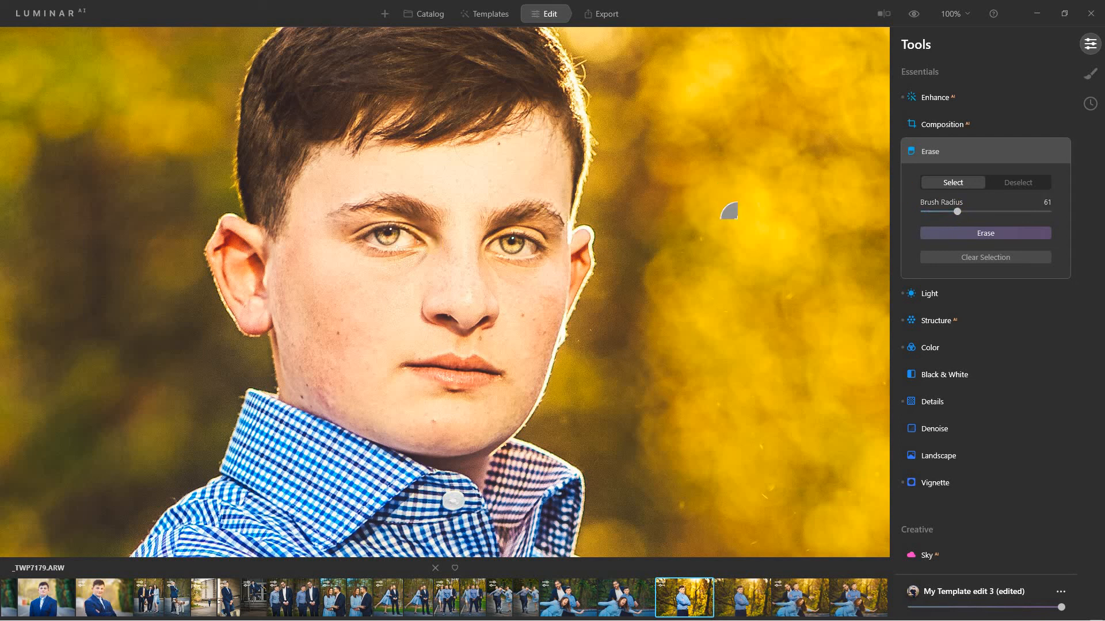
{"action": "left_click", "coordinate": [955, 180]}
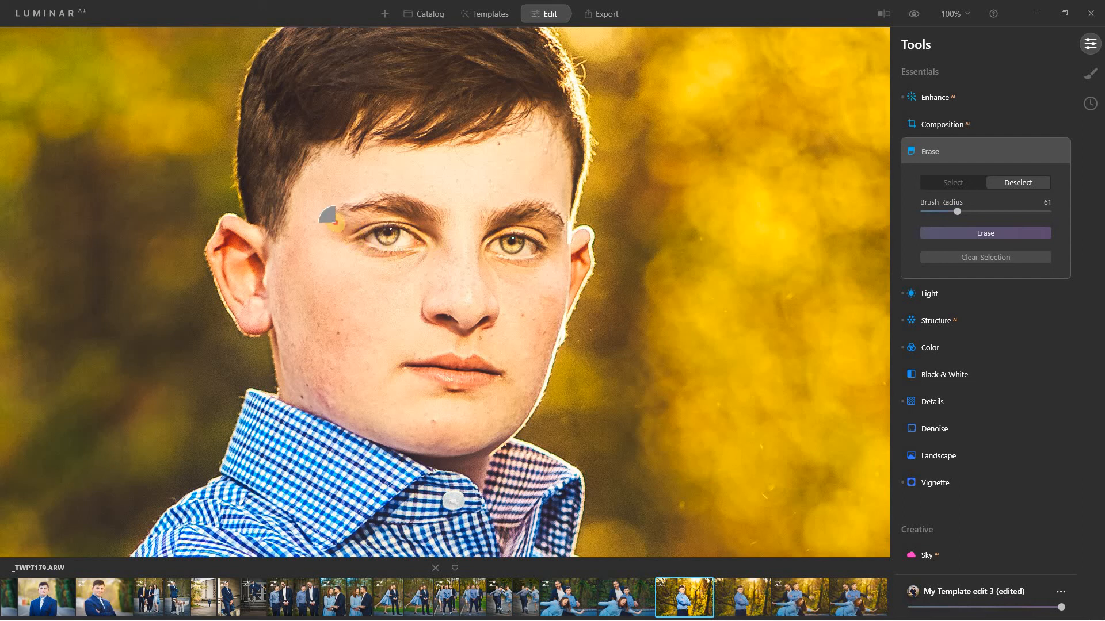
{"action": "left_click", "coordinate": [399, 207]}
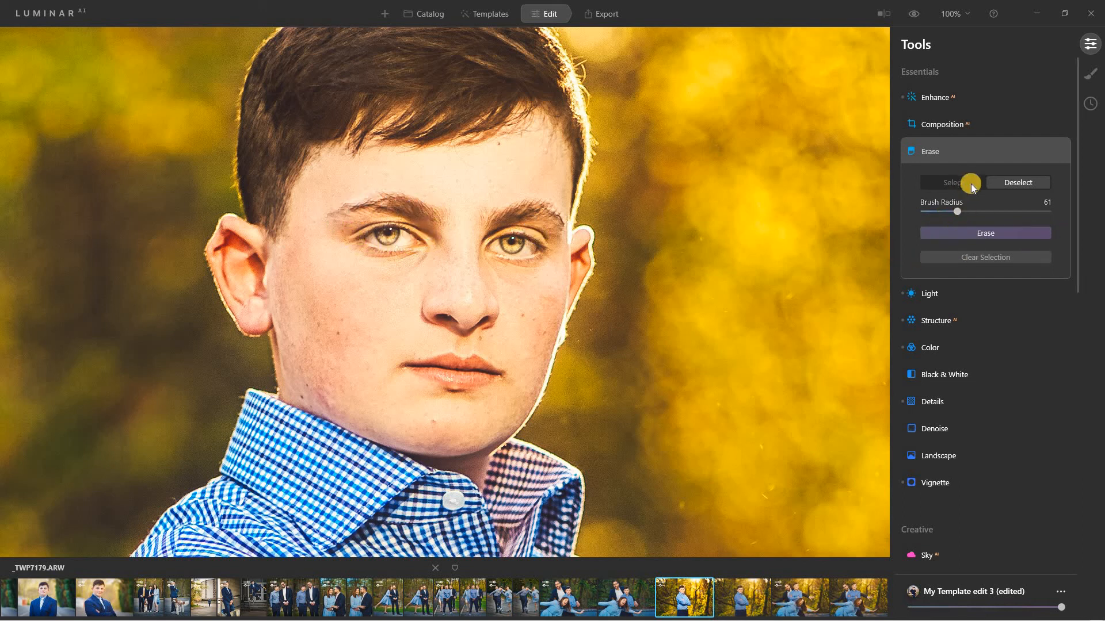
{"action": "left_click", "coordinate": [944, 183]}
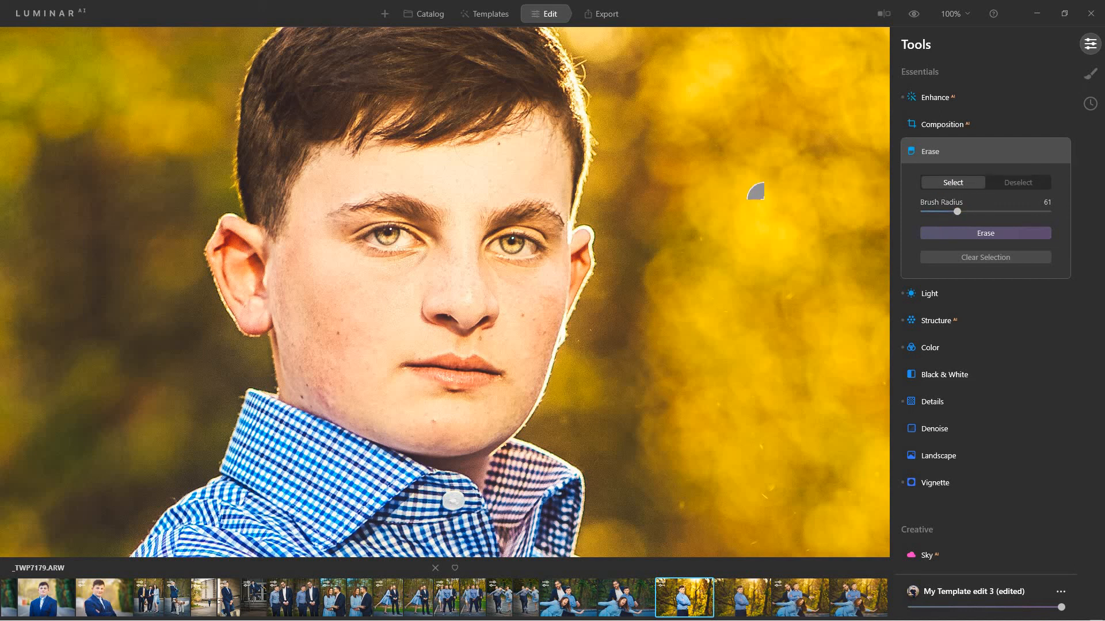
{"action": "mouse_move", "coordinate": [370, 198]}
{"action": "left_mouse_down"}
{"action": "mouse_move", "coordinate": [331, 217]}
{"action": "mouse_move", "coordinate": [383, 243]}
{"action": "mouse_move", "coordinate": [433, 236]}
{"action": "mouse_move", "coordinate": [381, 243]}
{"action": "mouse_move", "coordinate": [388, 221]}
{"action": "mouse_move", "coordinate": [361, 233]}
{"action": "left_mouse_up"}
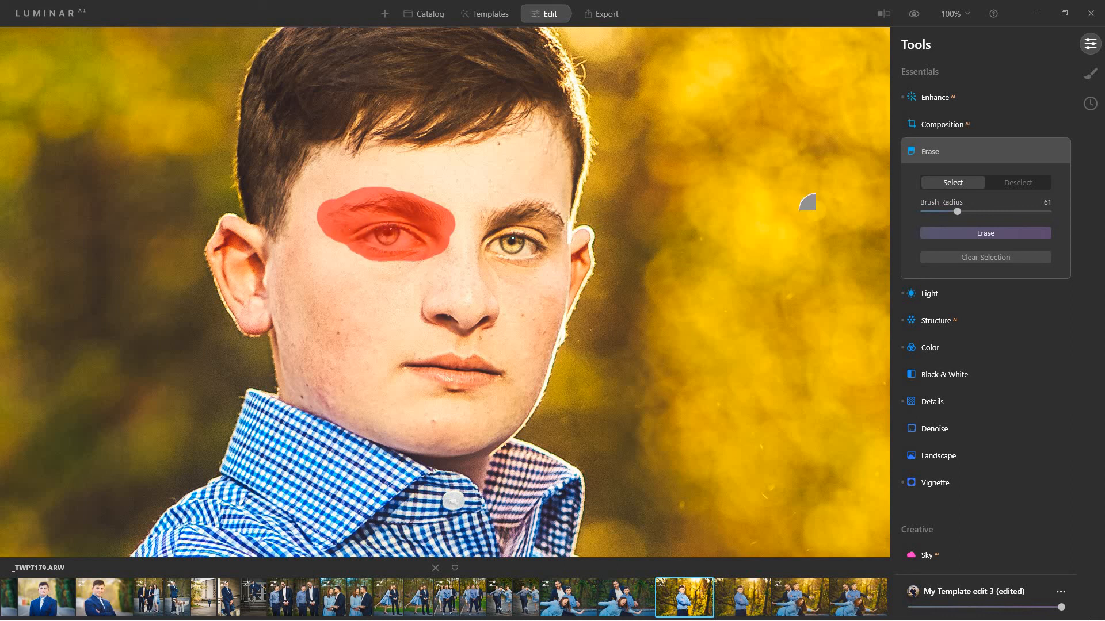
{"action": "left_click", "coordinate": [1000, 233]}
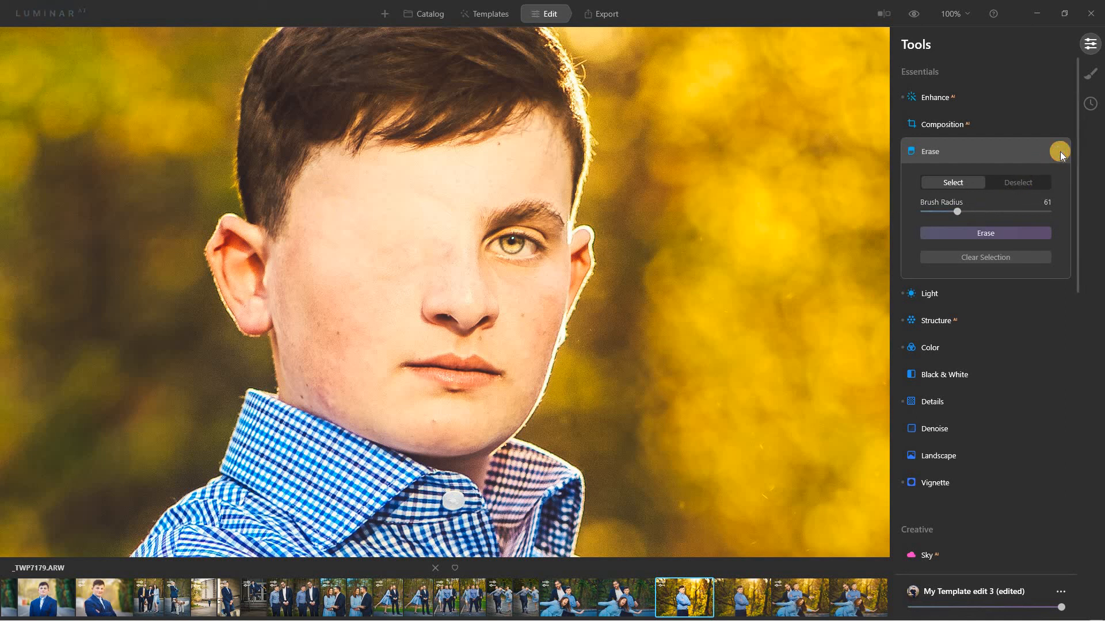
Copy this portrait's adjustments and switch to the arms-crossed forest photo _TWP7179.JPG.
{"action": "left_click", "coordinate": [608, 15]}
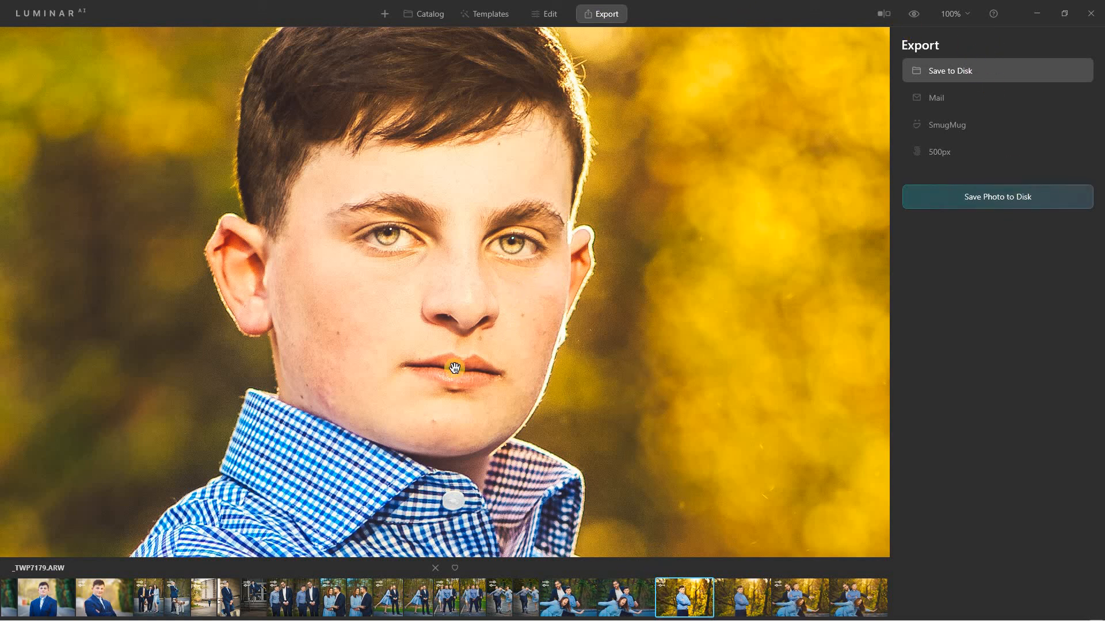
{"action": "right_click", "coordinate": [472, 453]}
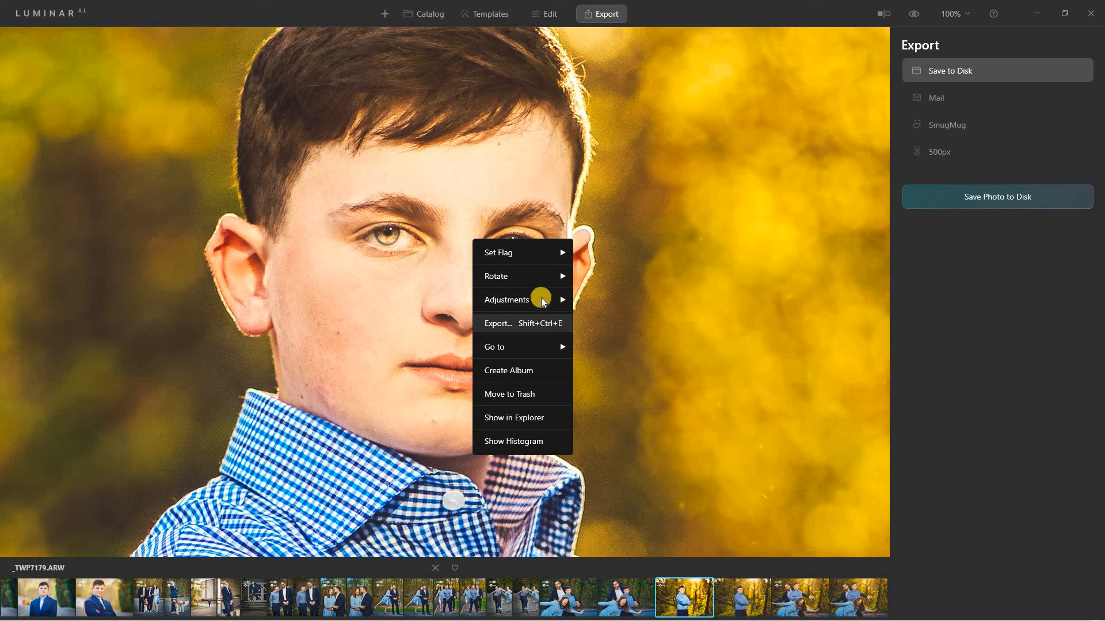
{"action": "mouse_move", "coordinate": [540, 296]}
{"action": "left_click", "coordinate": [616, 332]}
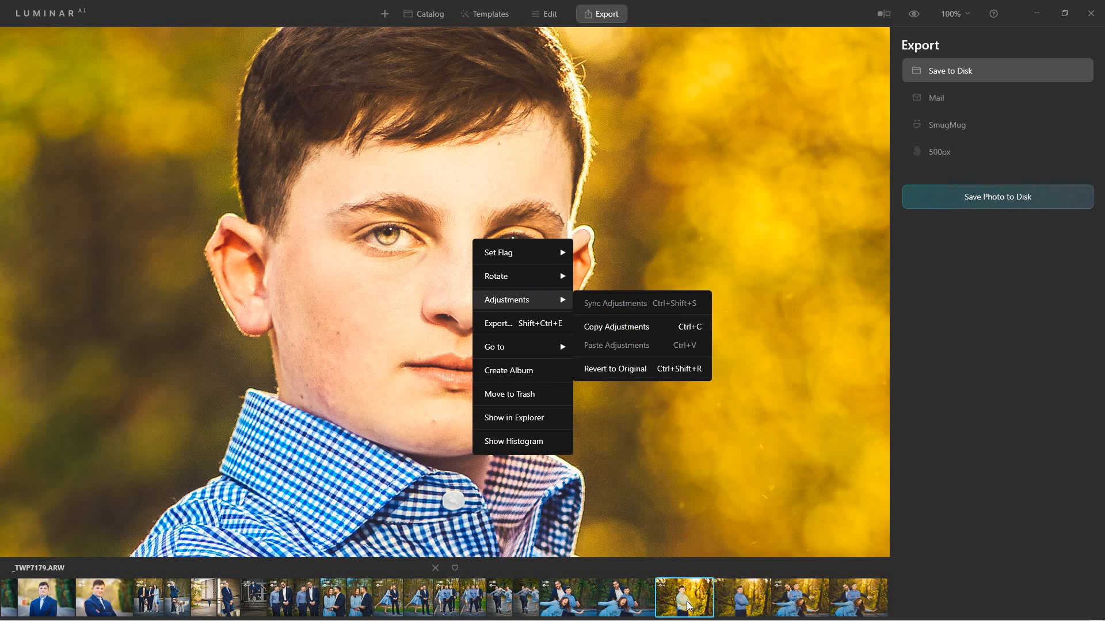
{"action": "left_click", "coordinate": [733, 607]}
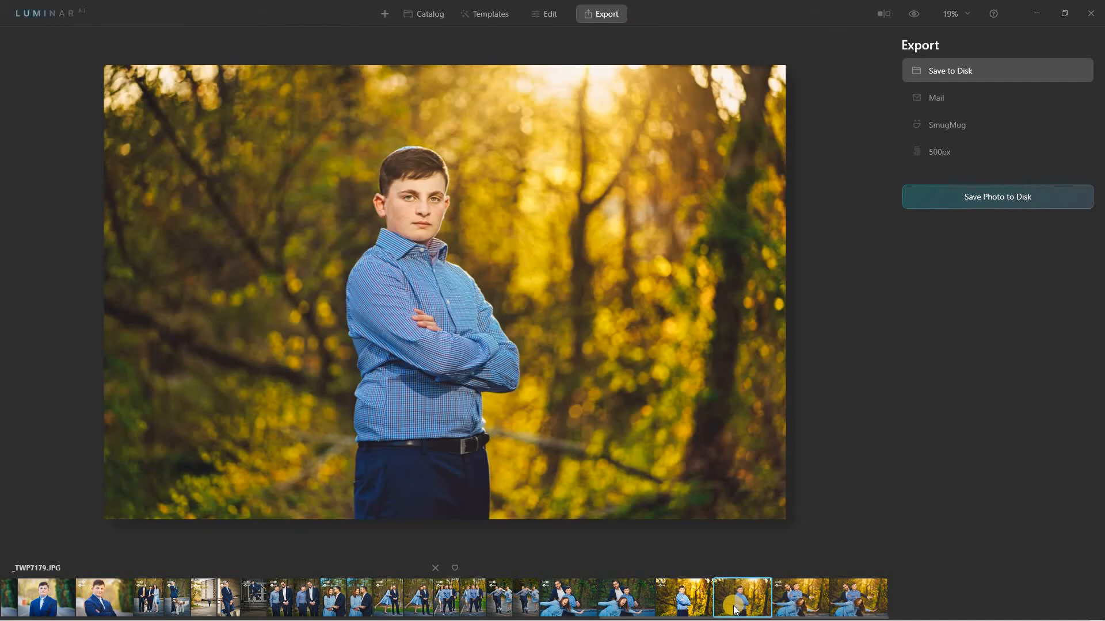
{"action": "left_click", "coordinate": [682, 604]}
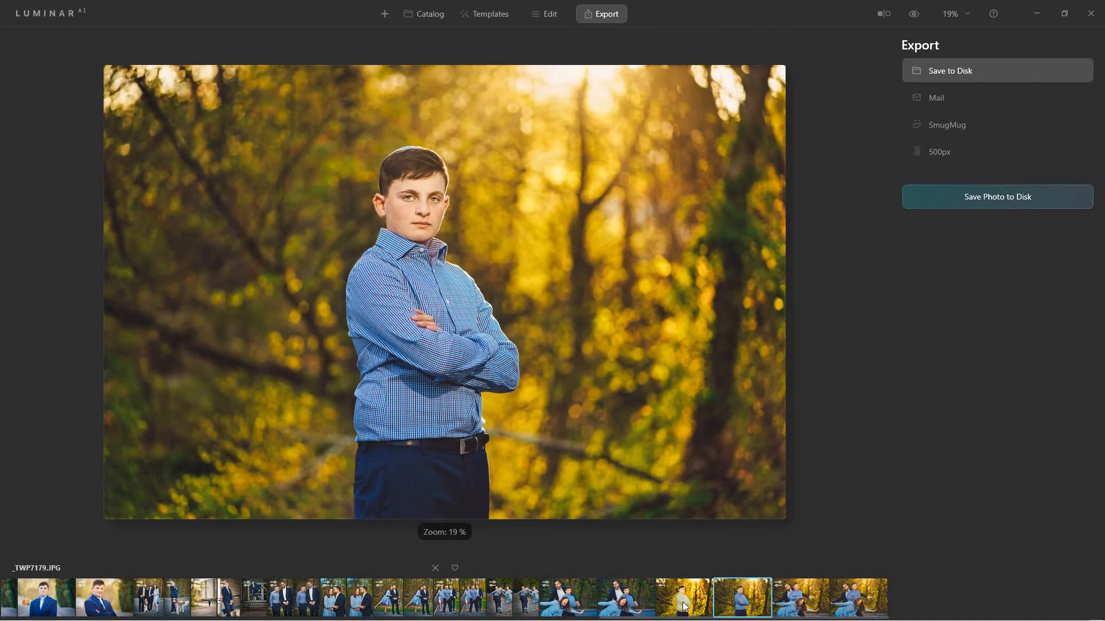
Select eight more filmstrip photos with _TWP7179.JPG, view the Adjustments menu, then dismiss it.
{"action": "left_click", "coordinate": [417, 599], "text": "shift"}
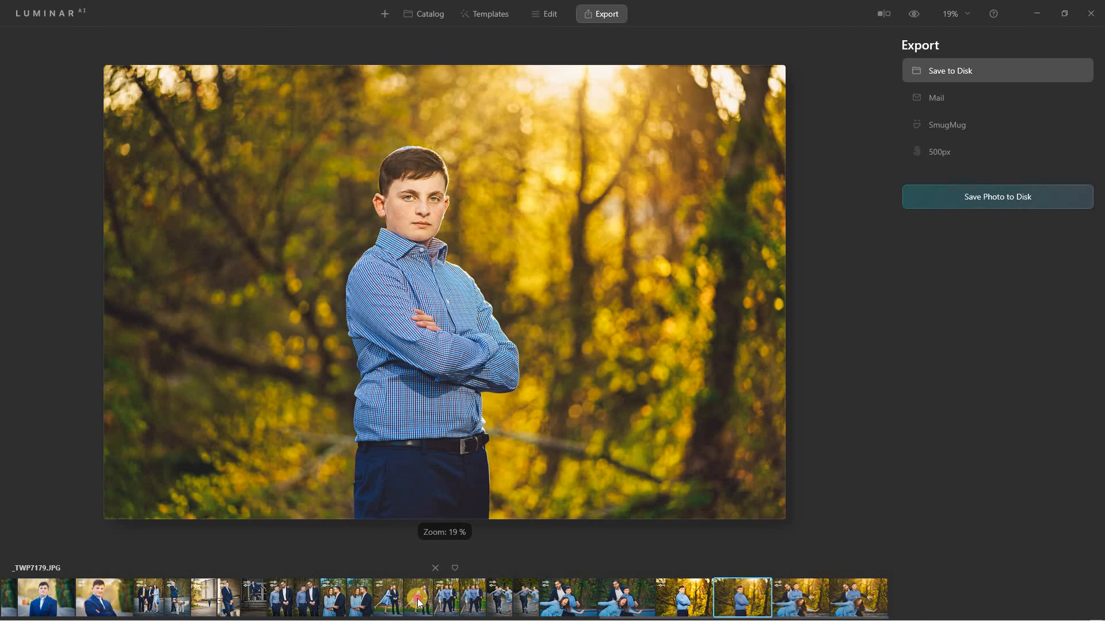
{"action": "right_click", "coordinate": [740, 598]}
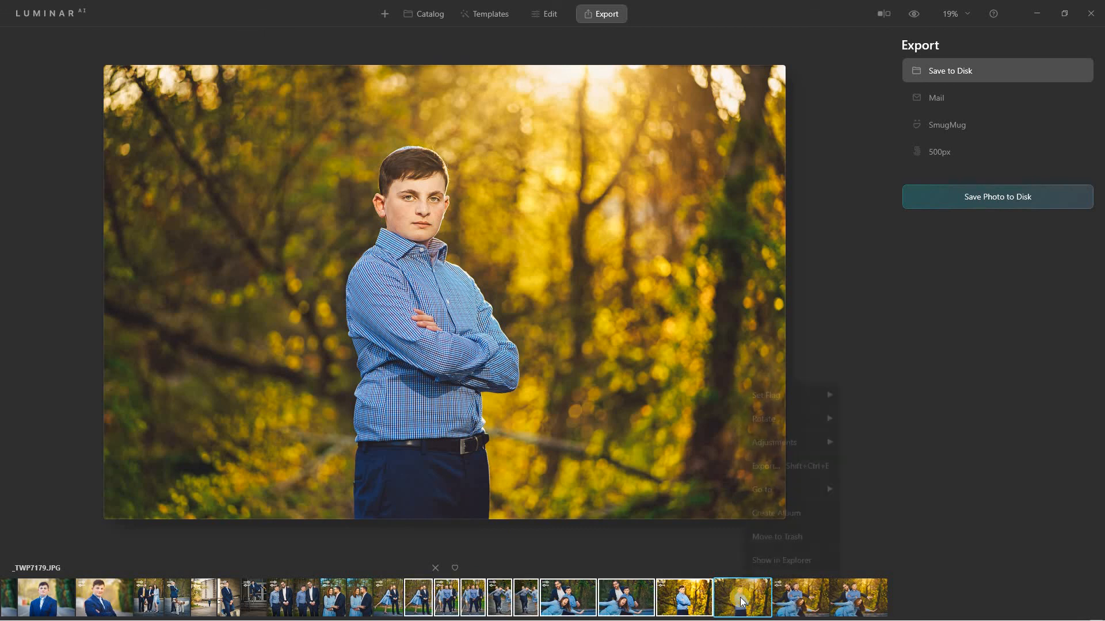
{"action": "mouse_move", "coordinate": [833, 443]}
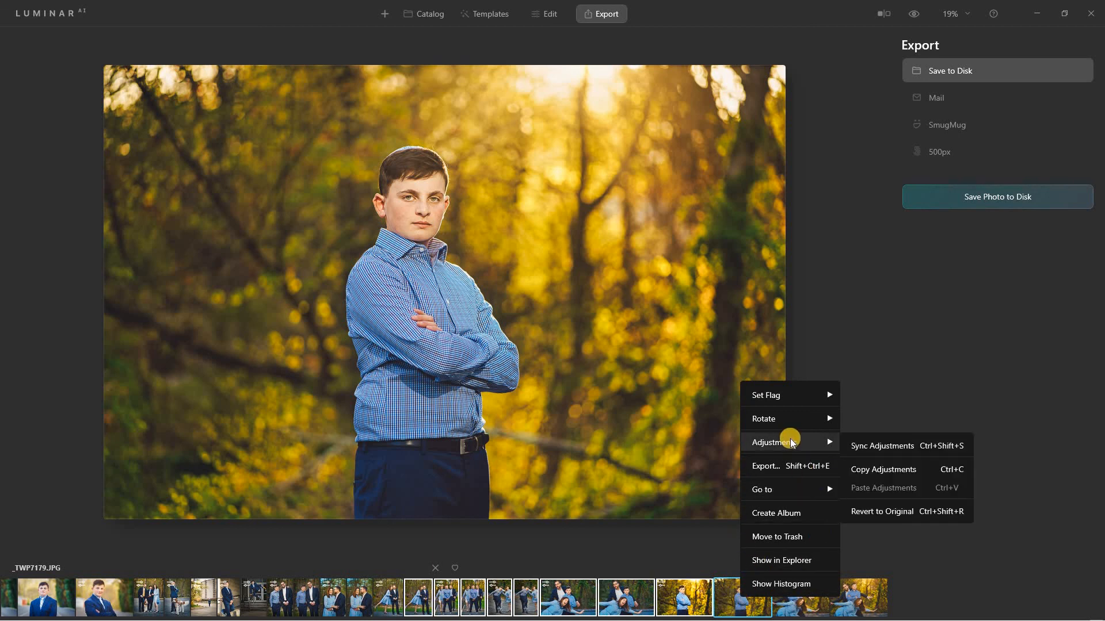
{"action": "left_click", "coordinate": [964, 361]}
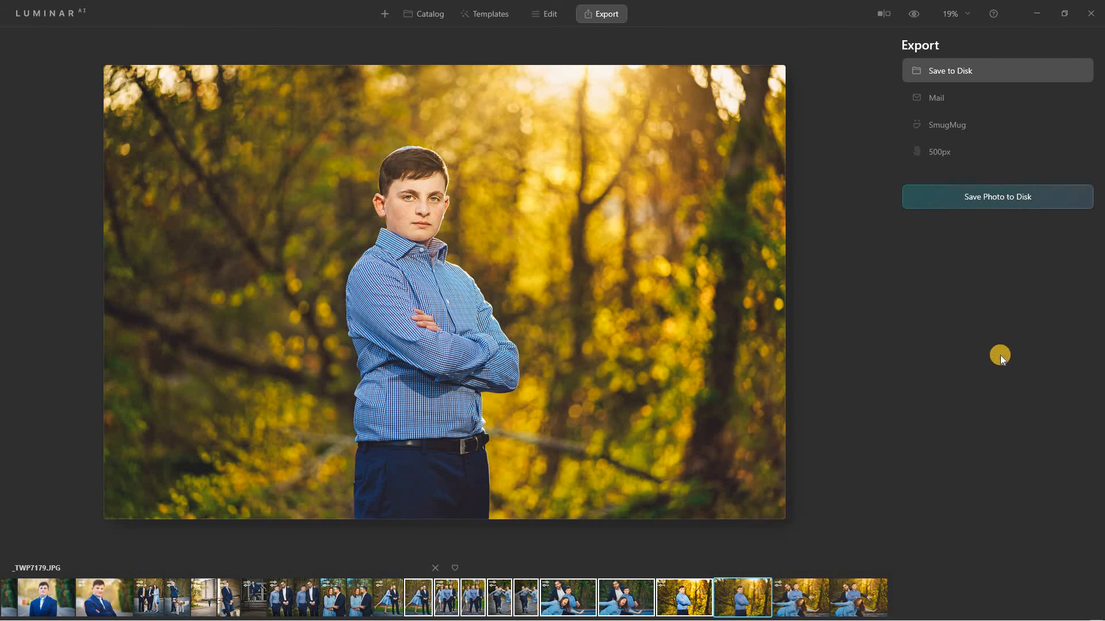